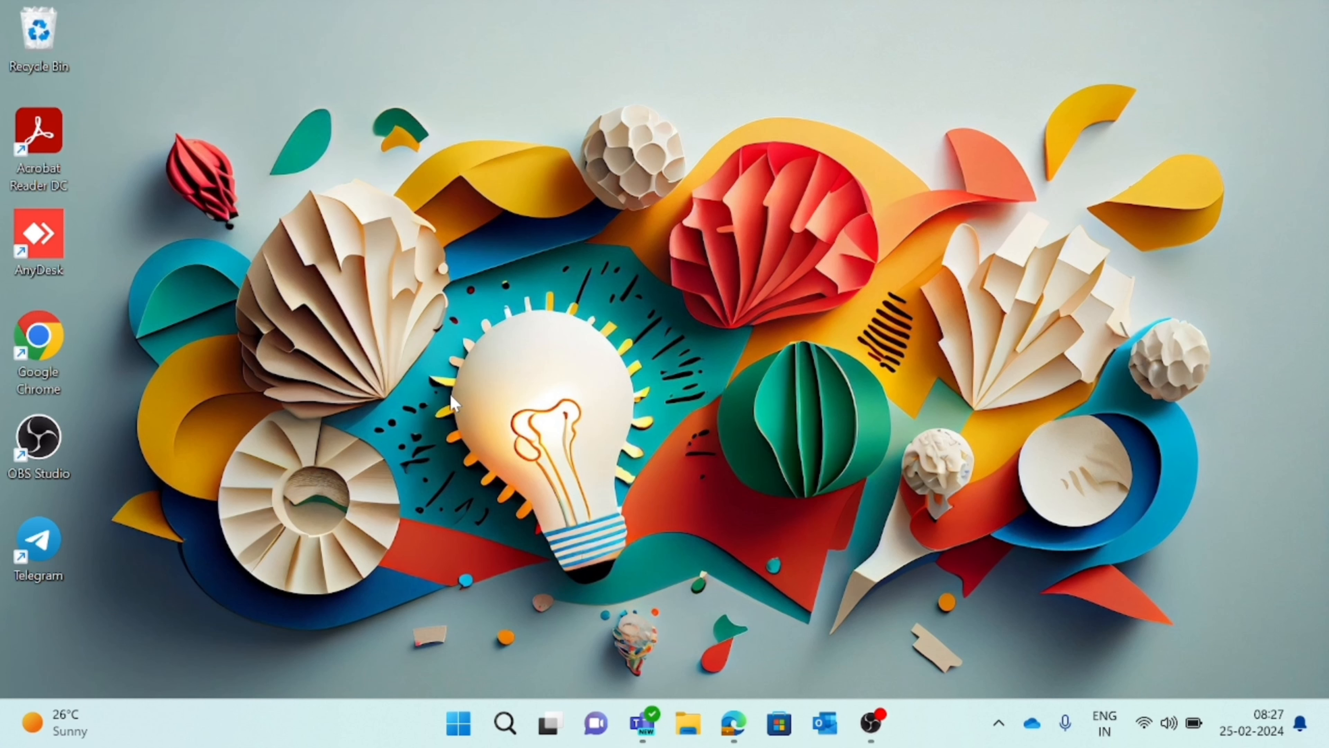
Launch Chrome, search 'virtualbox' and open the official virtualbox.org Downloads page.
{"action": "mouse_move", "coordinate": [735, 725]}
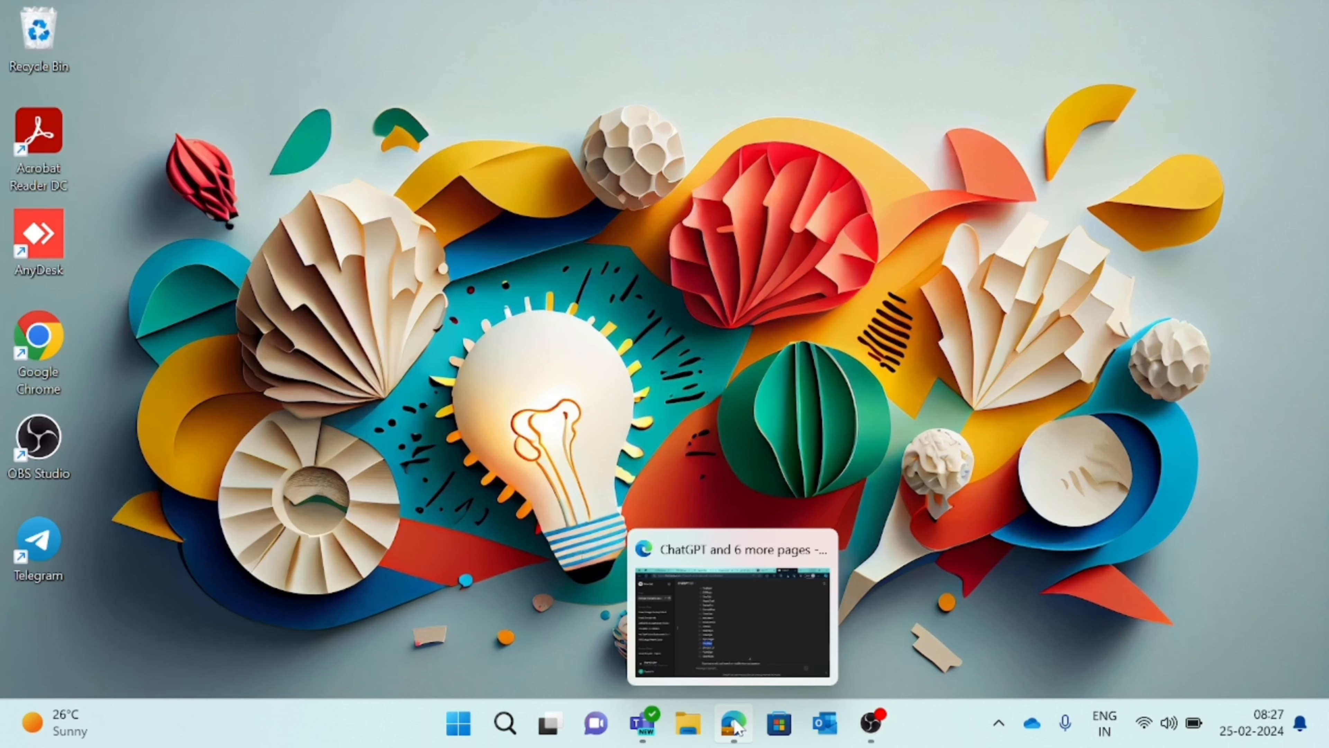
{"action": "double_click", "coordinate": [23, 339]}
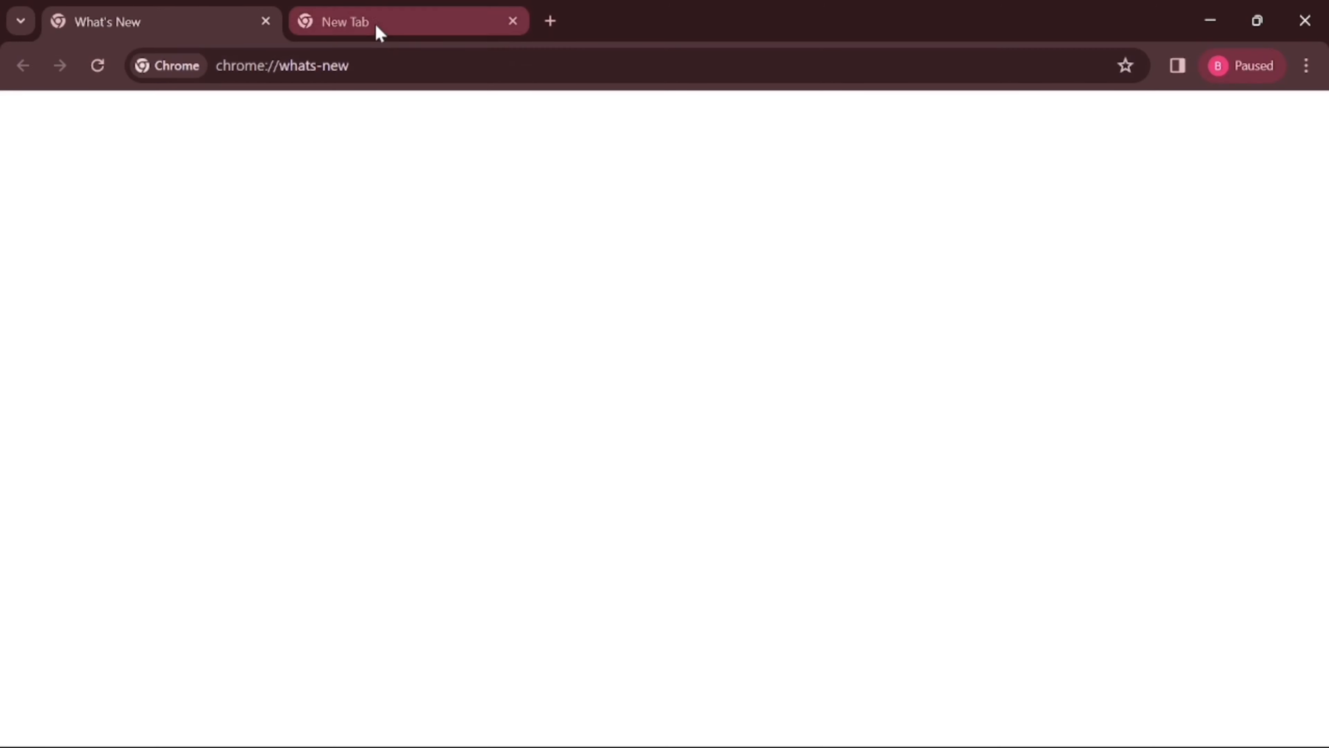
{"action": "left_click", "coordinate": [378, 30]}
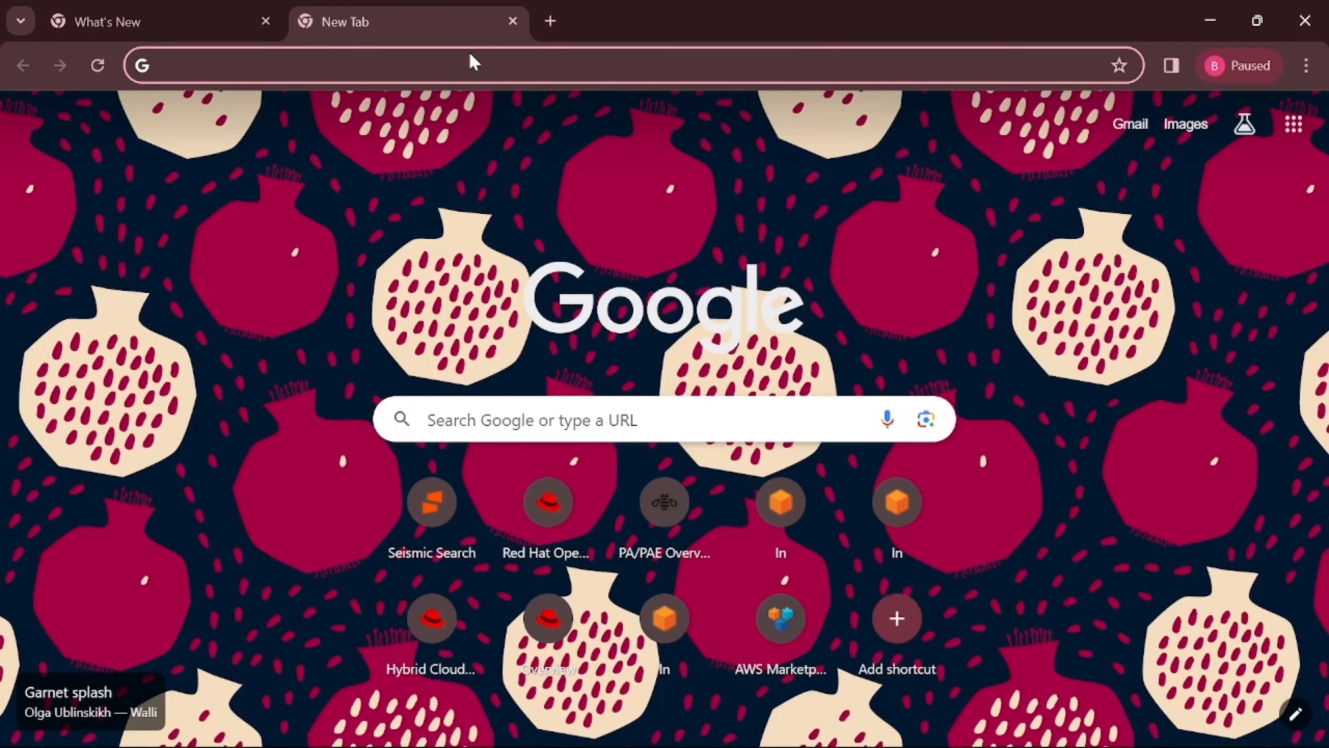
{"action": "type", "text": "virt"}
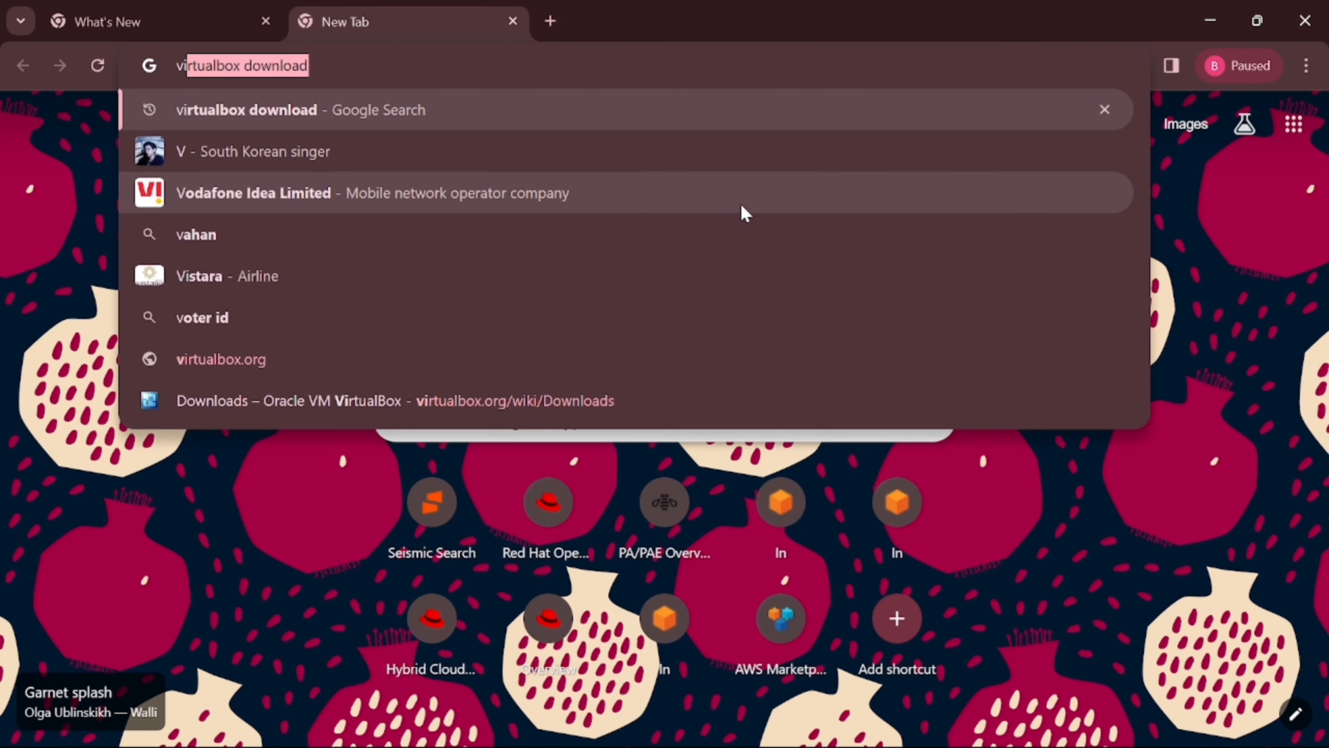
{"action": "type", "text": "ualb"}
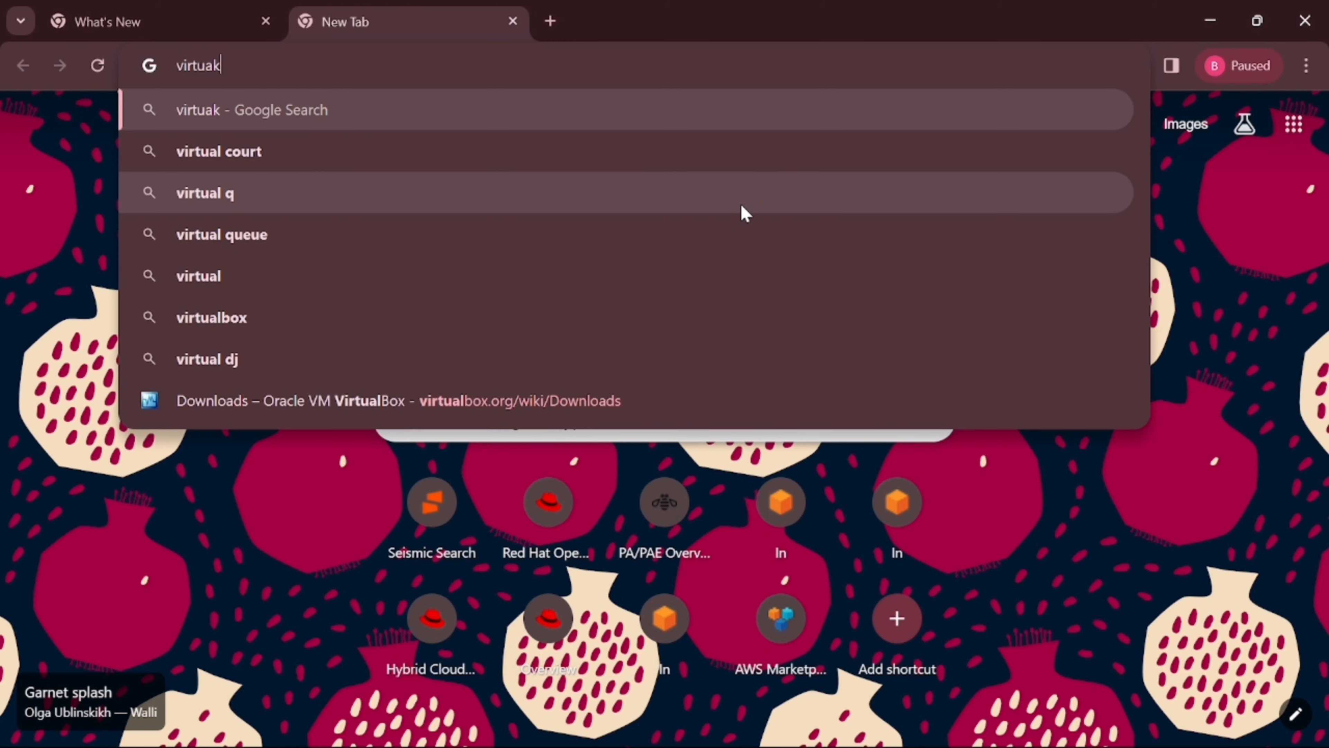
{"action": "type", "text": "ox"}
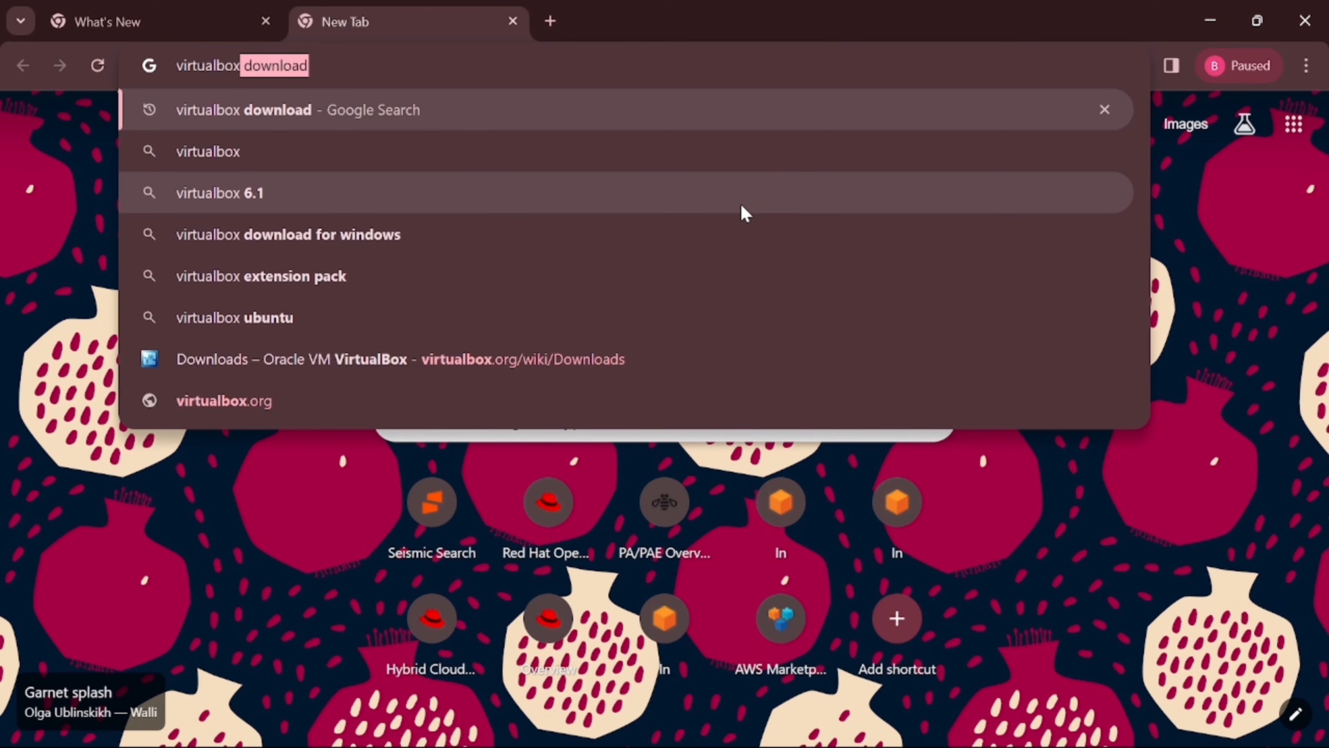
{"action": "left_click", "coordinate": [763, 121]}
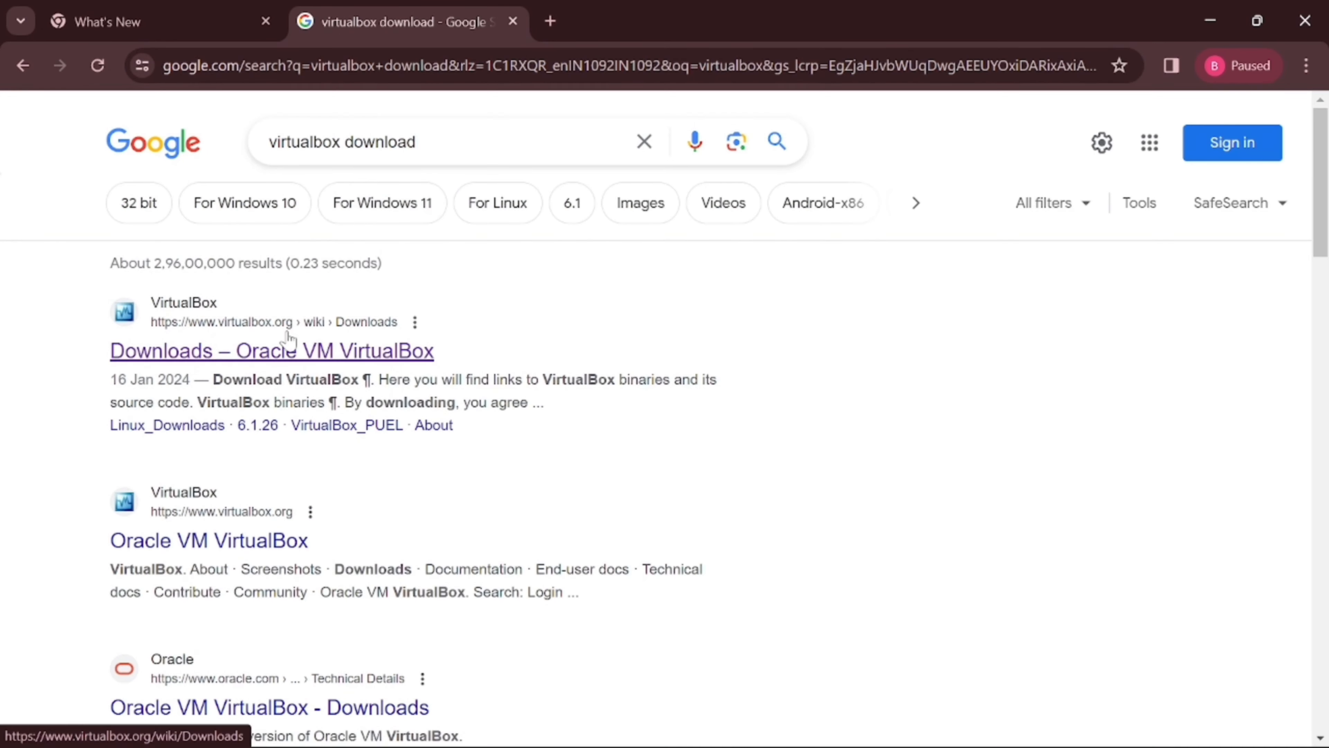
{"action": "left_click", "coordinate": [306, 362]}
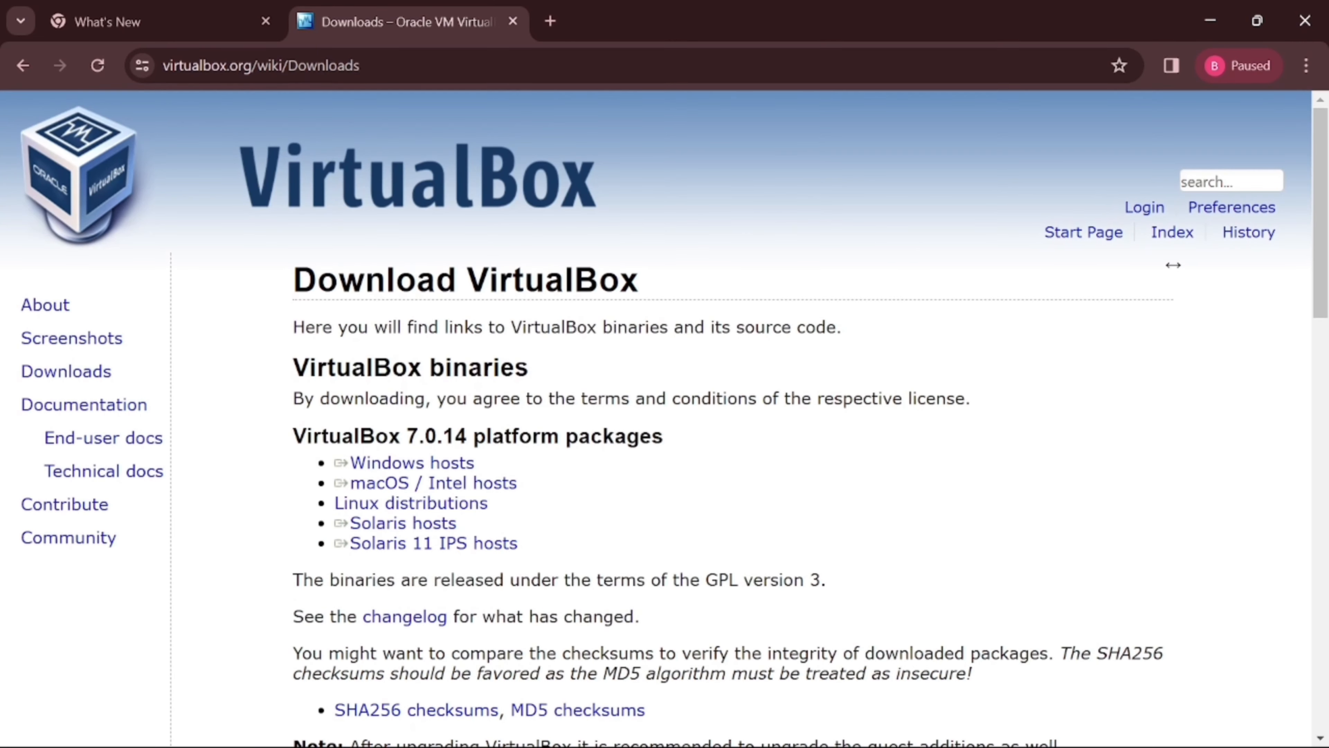
Look over the Windows hosts, Linux and macOS / Intel host package options.
{"action": "scroll", "coordinate": [371, 350], "scroll_direction": "down", "scroll_amount": 3}
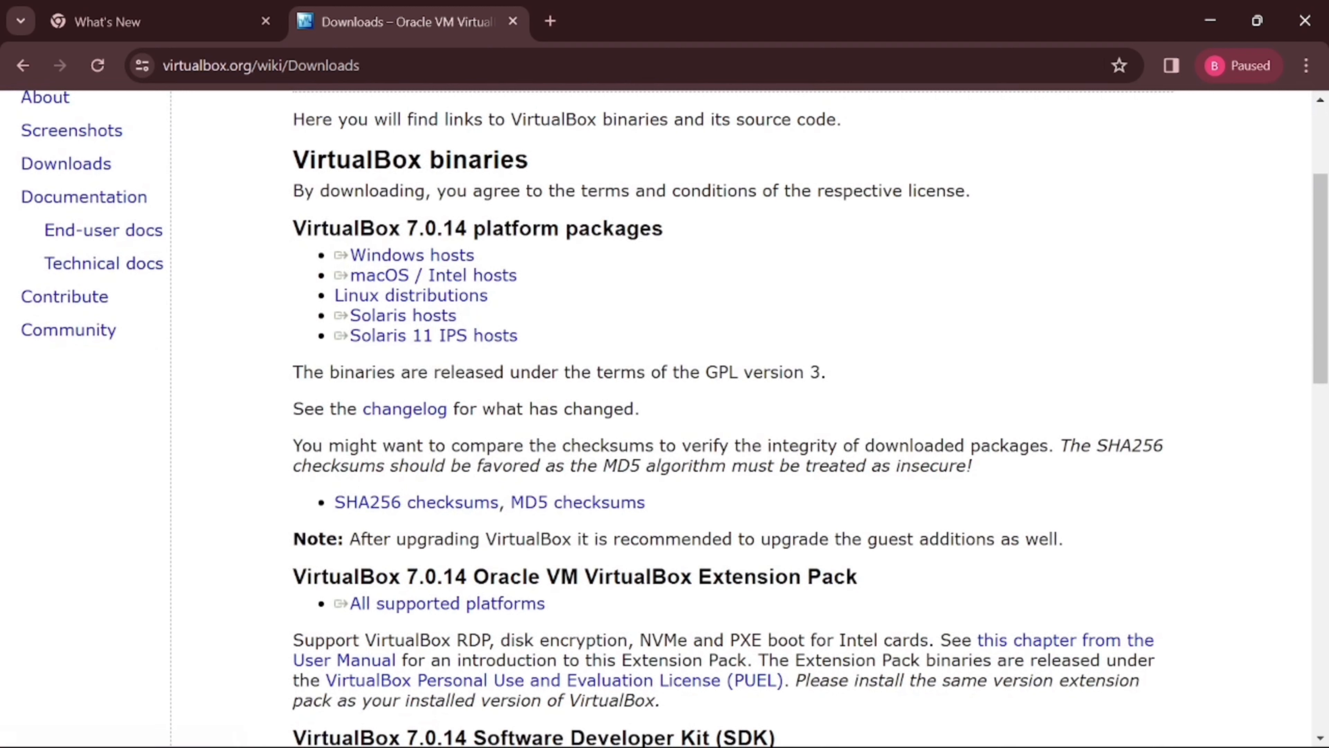
{"action": "double_click", "coordinate": [297, 228]}
{"action": "left_click", "coordinate": [273, 270]}
{"action": "left_click_drag", "start_coordinate": [604, 258], "coordinate": [374, 260]}
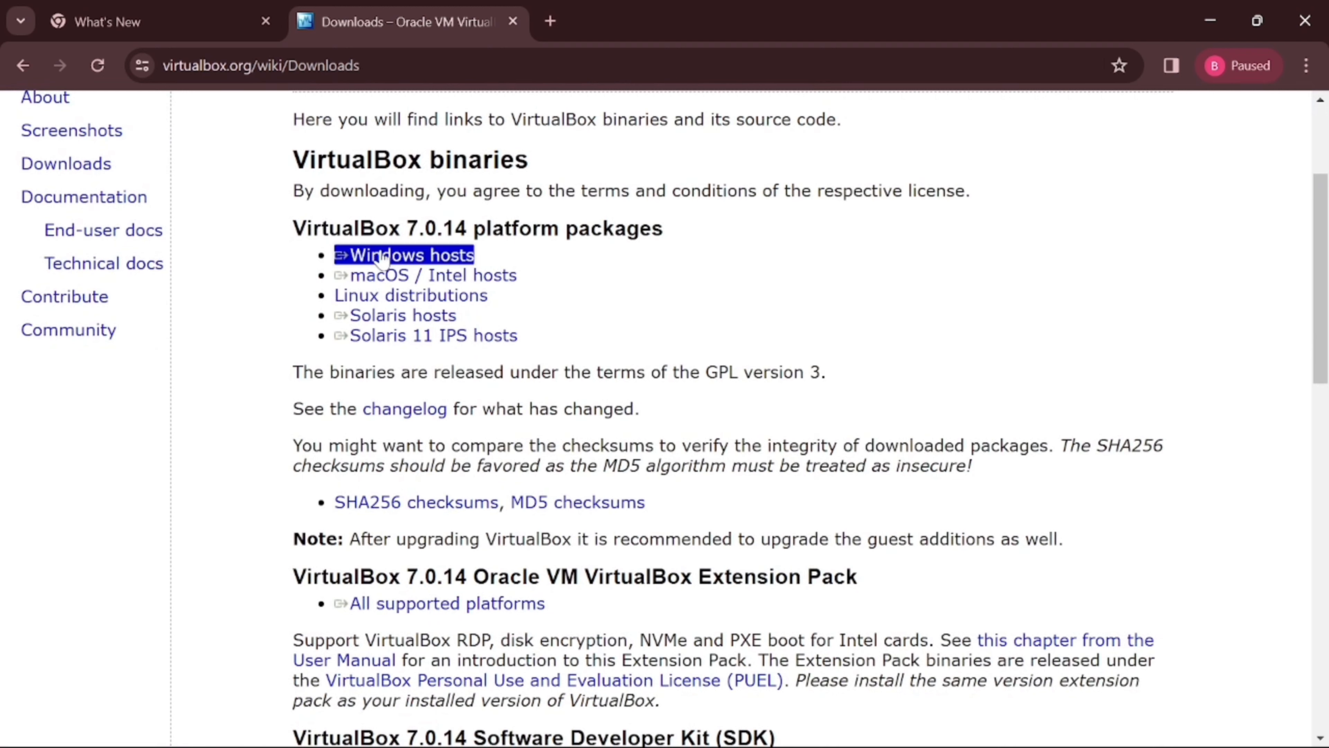
{"action": "left_click", "coordinate": [506, 261]}
{"action": "left_click_drag", "start_coordinate": [500, 293], "coordinate": [369, 295]}
{"action": "triple_click", "coordinate": [366, 257]}
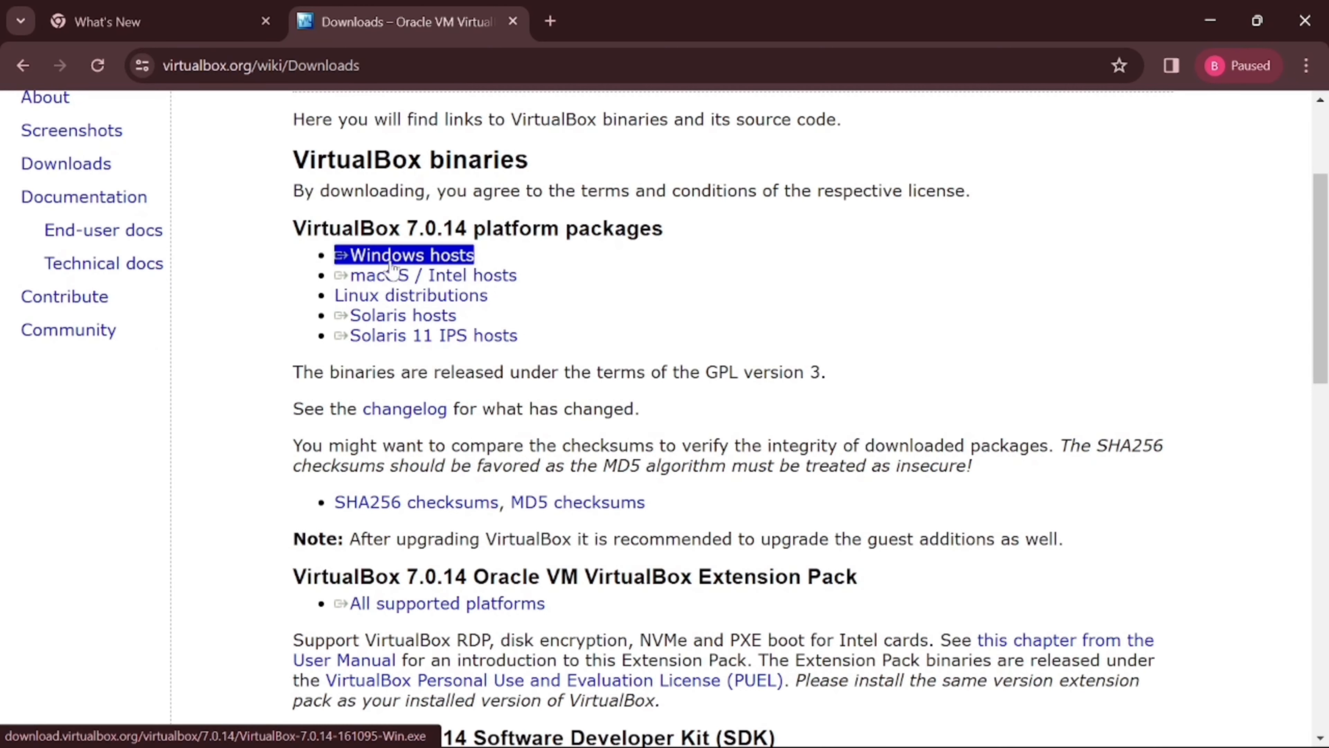
{"action": "left_click", "coordinate": [502, 255]}
{"action": "double_click", "coordinate": [324, 227]}
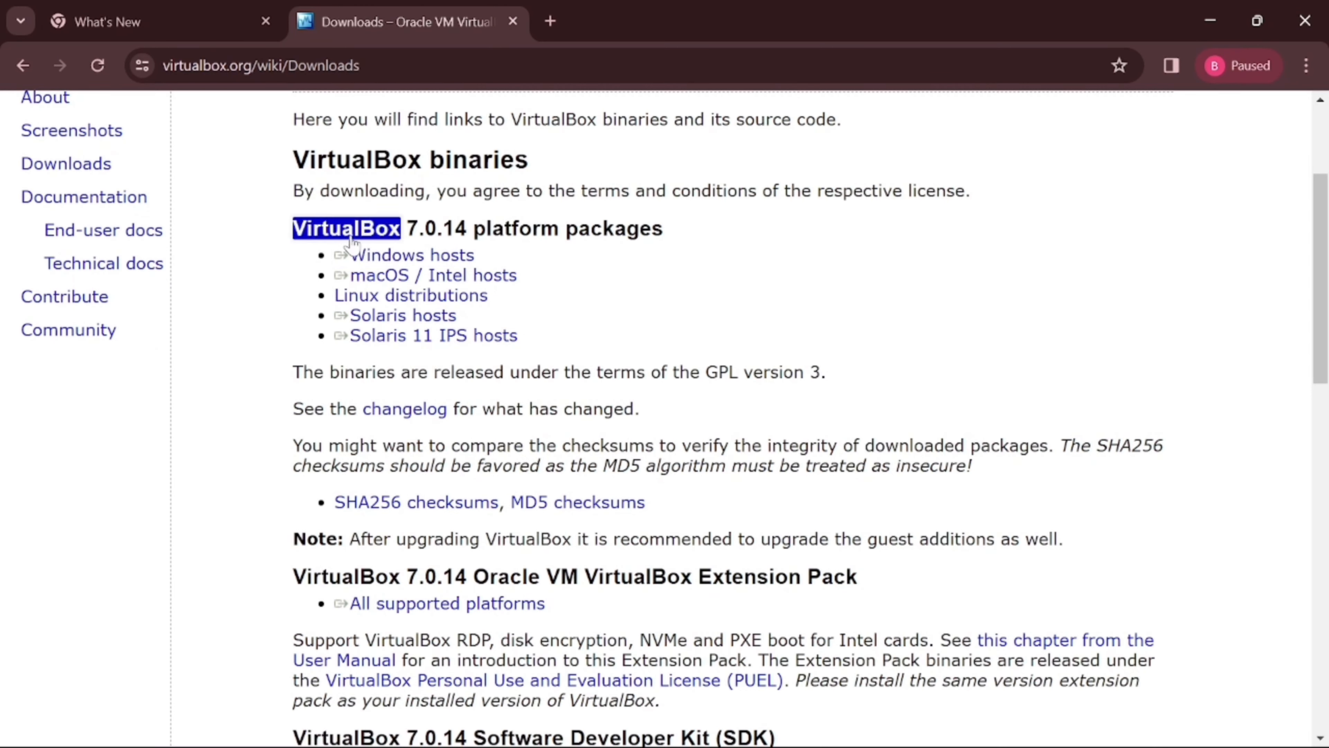
{"action": "left_click_drag", "start_coordinate": [292, 273], "coordinate": [336, 294]}
Check the remaining packages, then download the VirtualBox 7.0.14 installer for Windows hosts.
{"action": "left_click_drag", "start_coordinate": [525, 298], "coordinate": [362, 294]}
{"action": "triple_click", "coordinate": [486, 295]}
{"action": "left_click", "coordinate": [318, 308]}
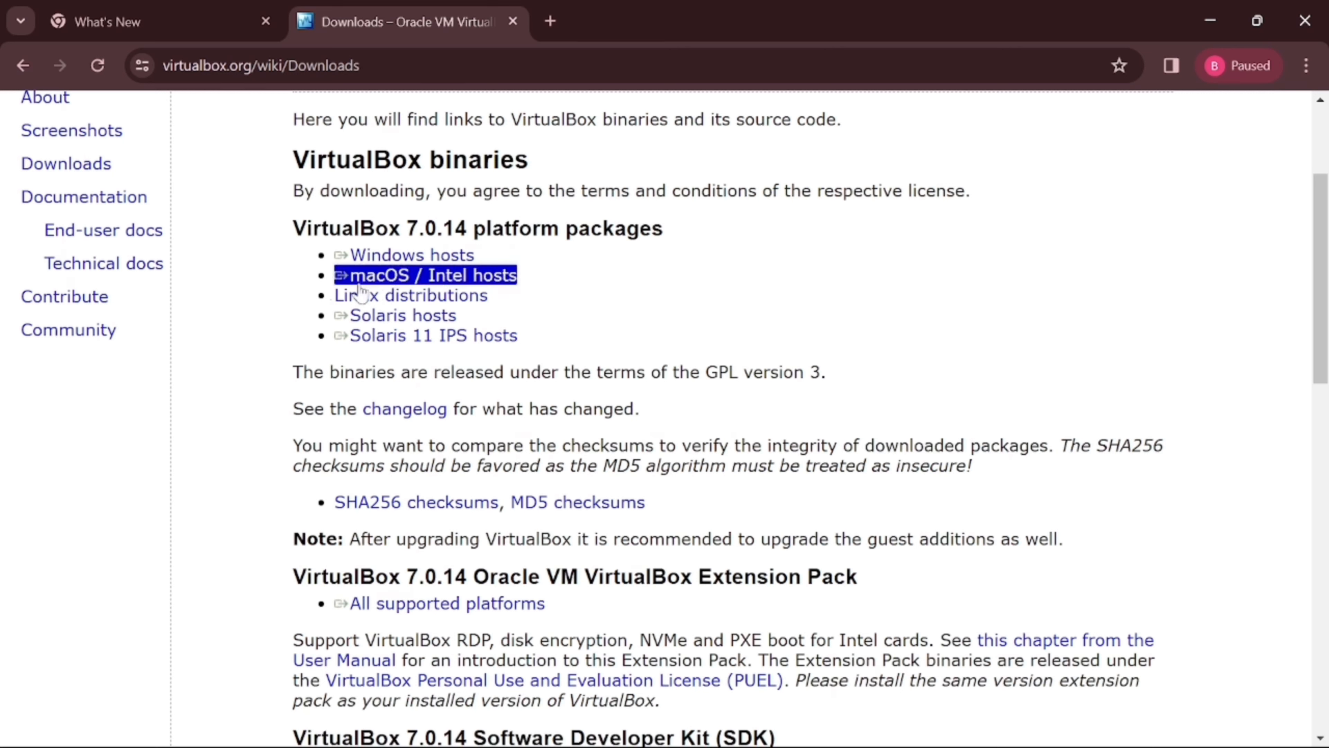
{"action": "left_click", "coordinate": [504, 310]}
{"action": "triple_click", "coordinate": [471, 298]}
{"action": "triple_click", "coordinate": [519, 335]}
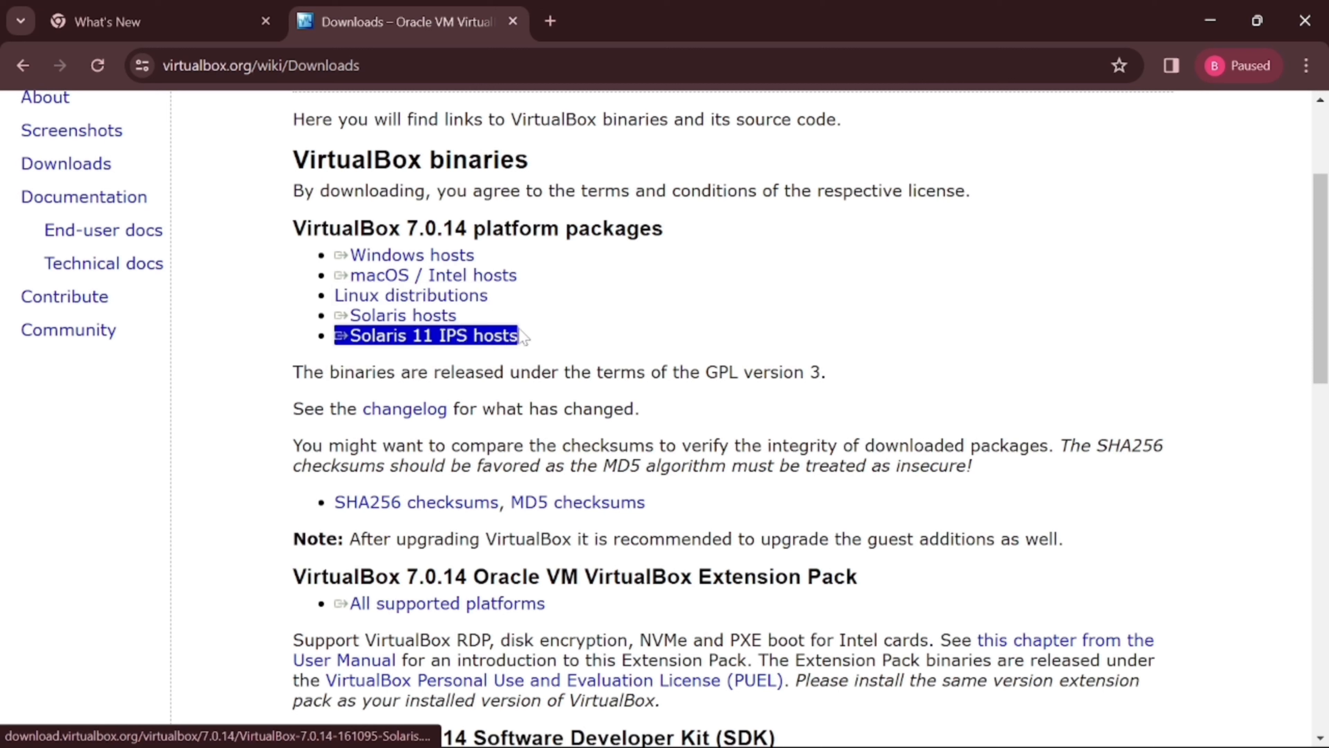
{"action": "left_click", "coordinate": [565, 320]}
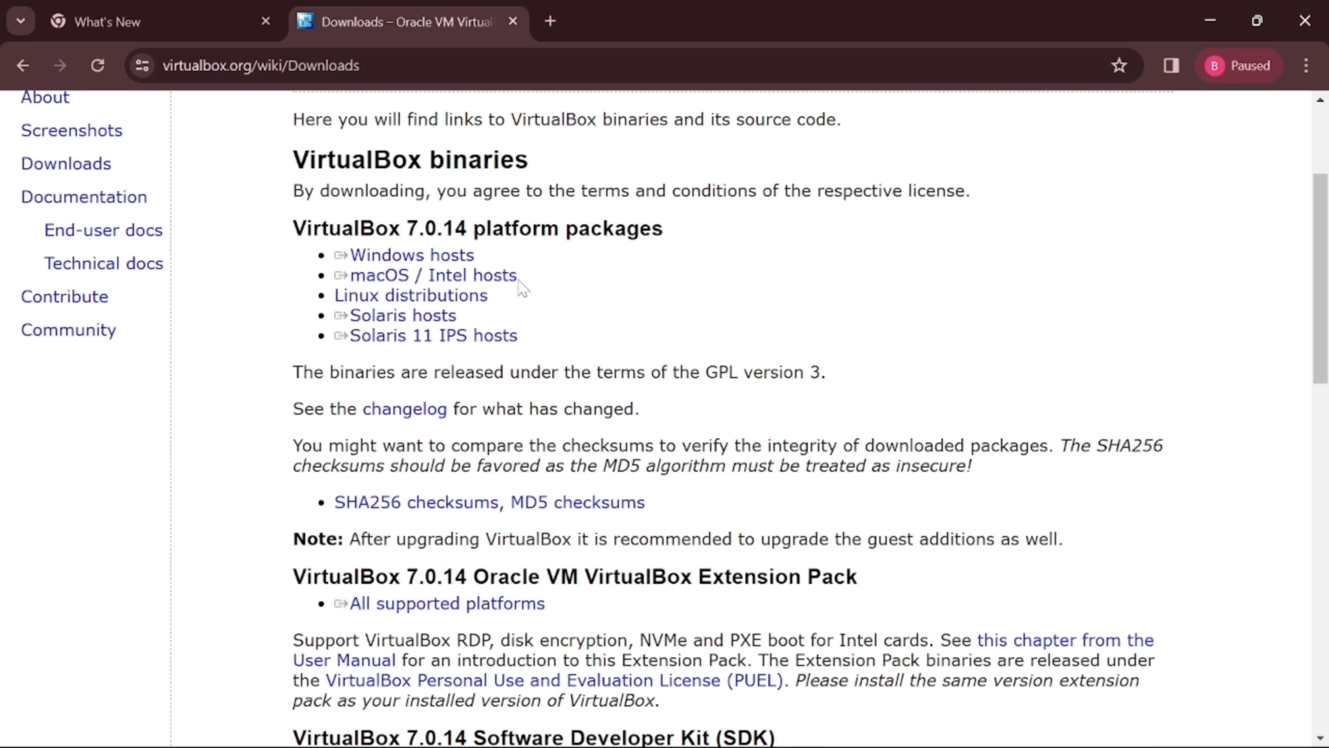
{"action": "triple_click", "coordinate": [437, 257]}
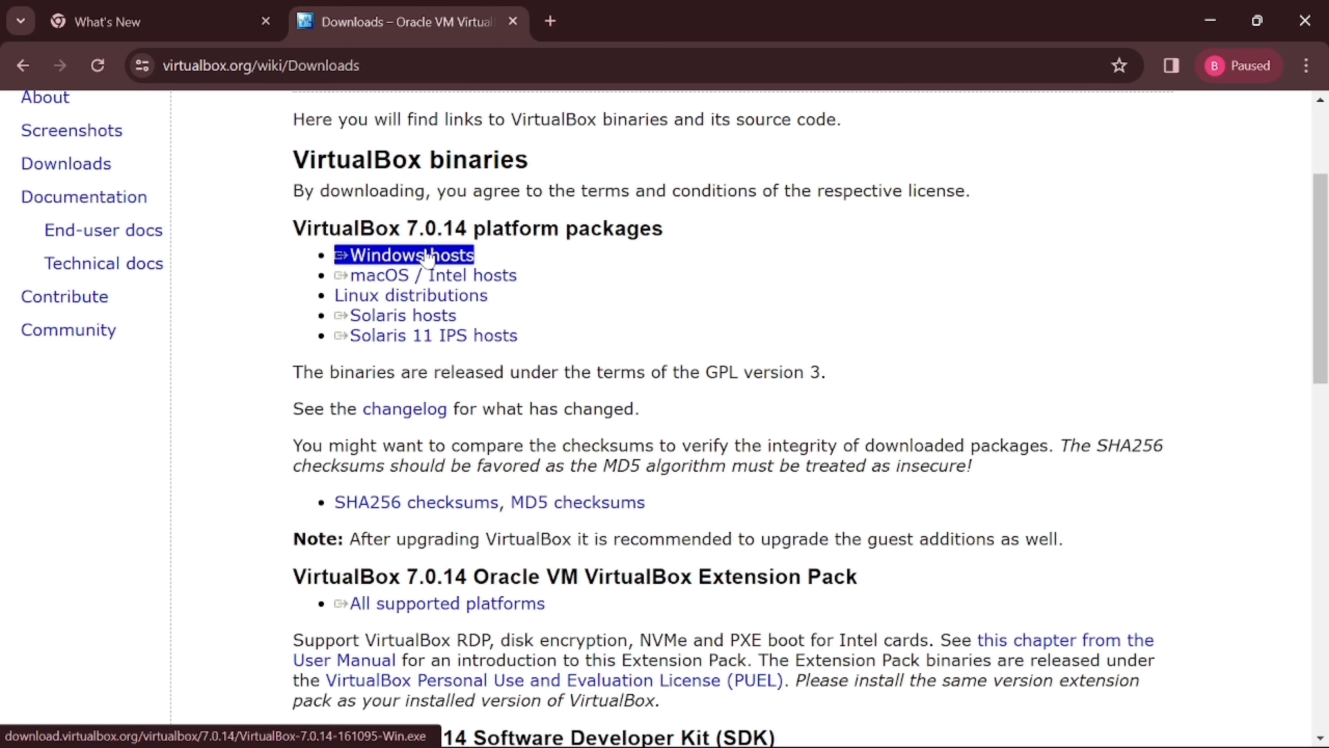
{"action": "left_click", "coordinate": [413, 257]}
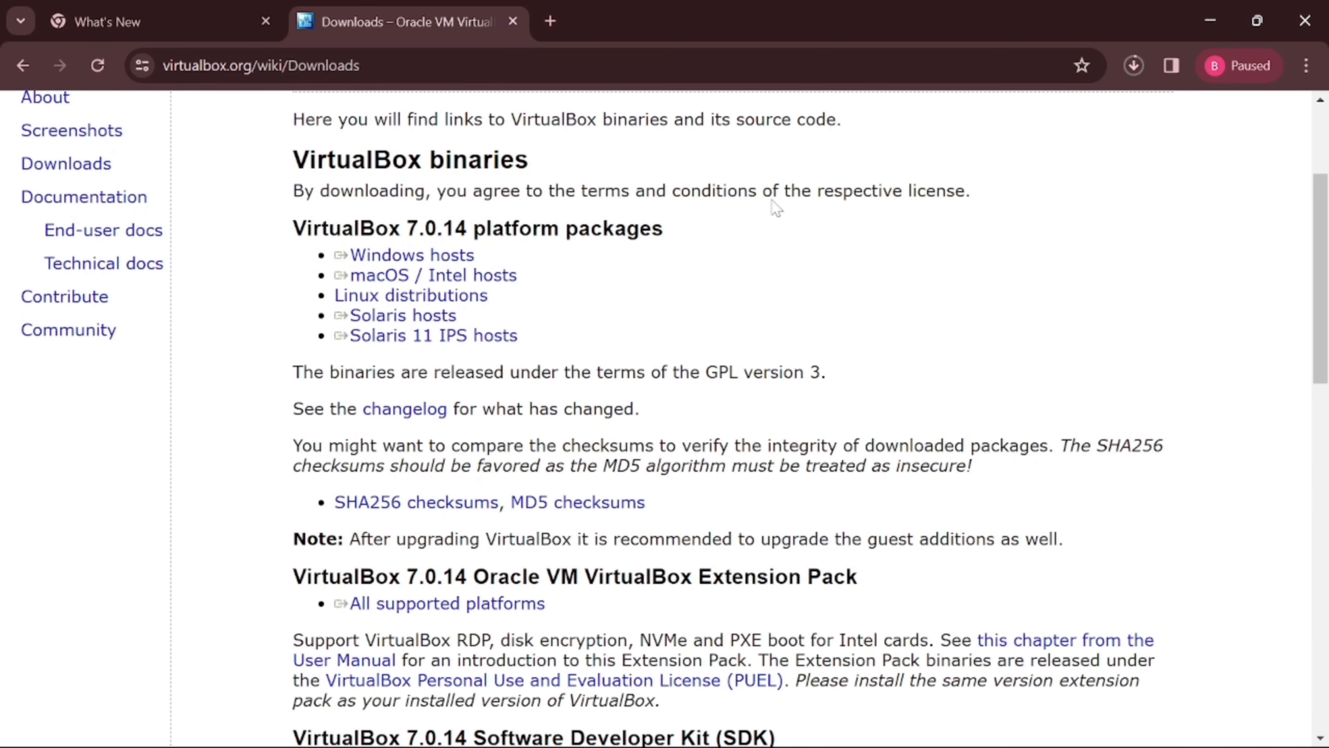
In a new tab, search 'ubuntu' and open the Download Ubuntu Desktop page.
{"action": "left_click", "coordinate": [550, 21]}
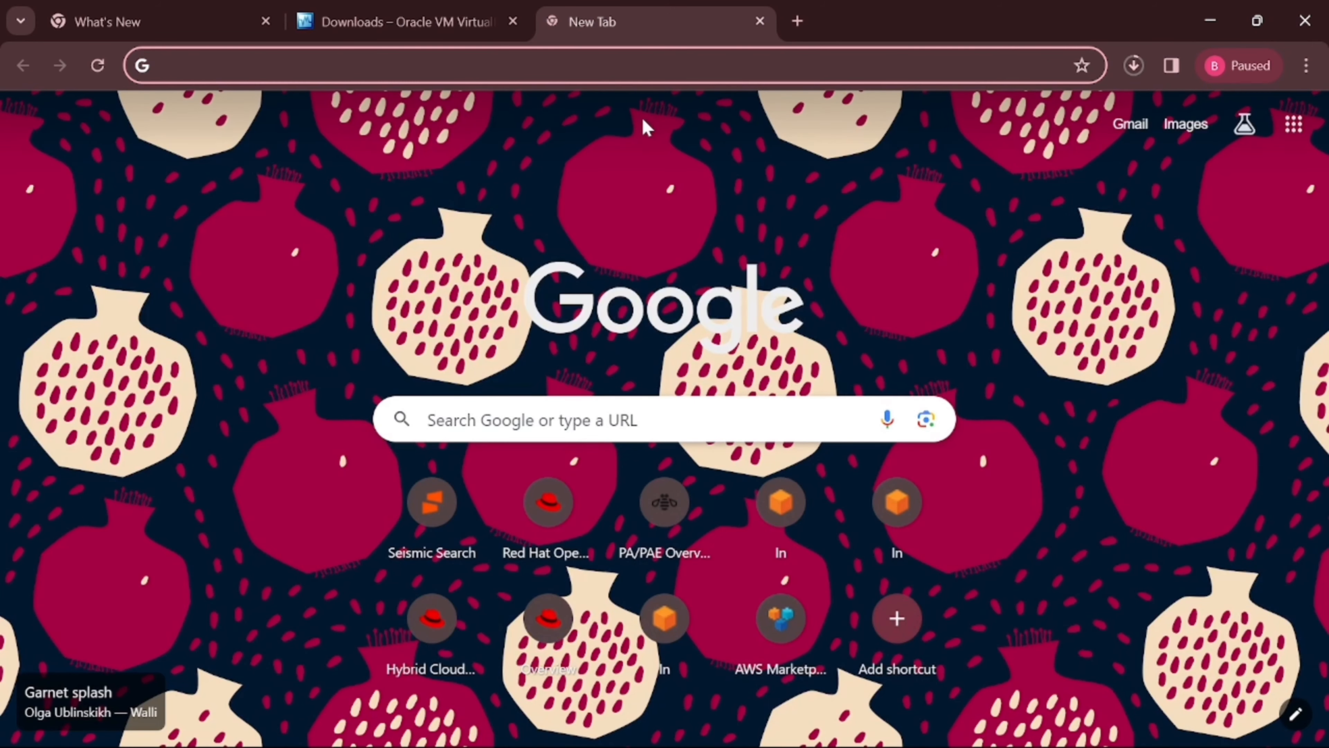
{"action": "type", "text": "ubuntu"}
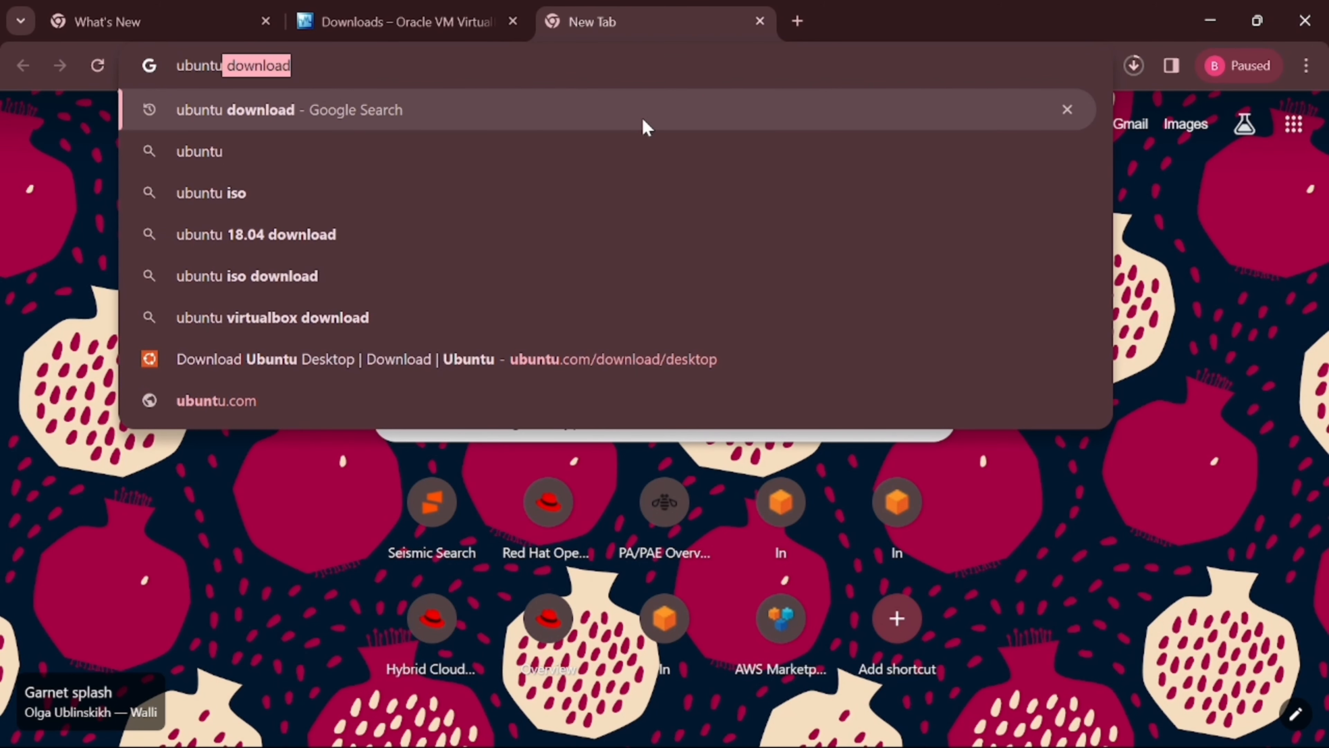
{"action": "key", "text": "Return"}
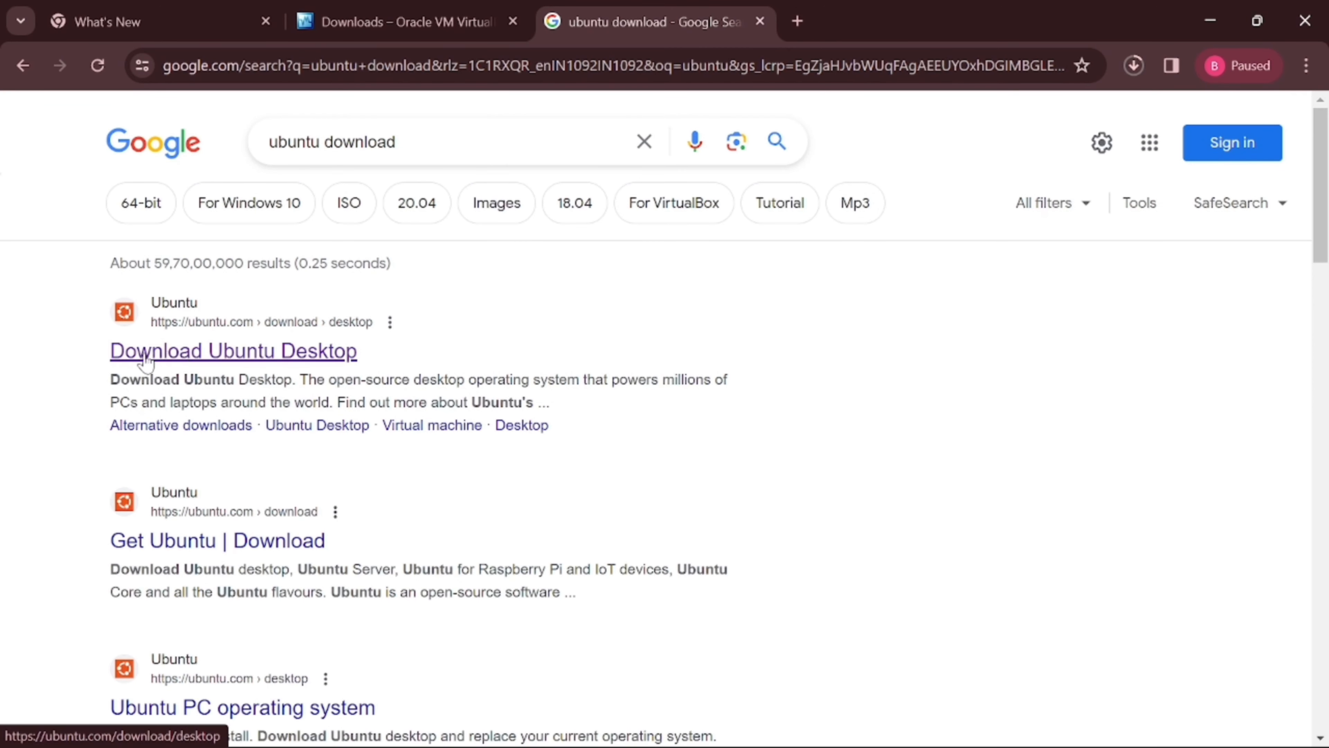
{"action": "left_click", "coordinate": [264, 354]}
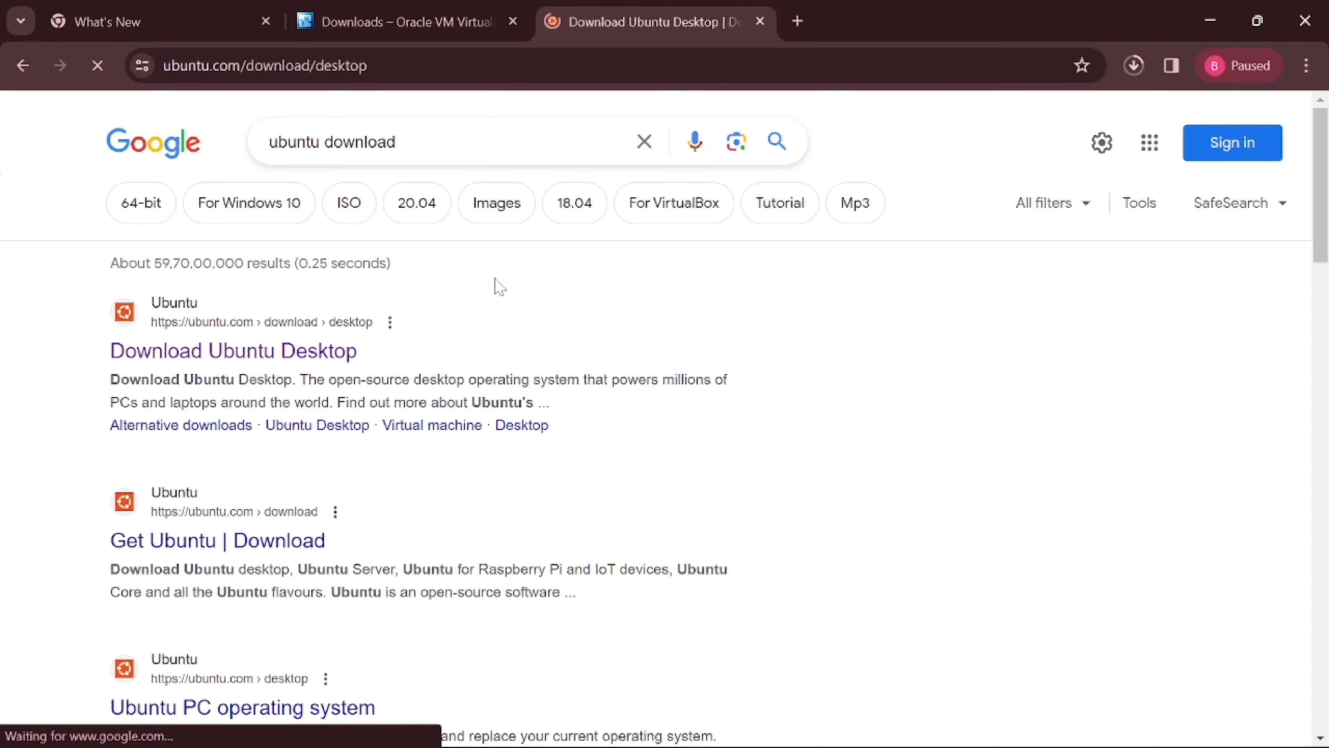
Find the Ubuntu 22.04.4 LTS desktop download and start it.
{"action": "scroll", "coordinate": [332, 427], "scroll_direction": "down", "scroll_amount": 2}
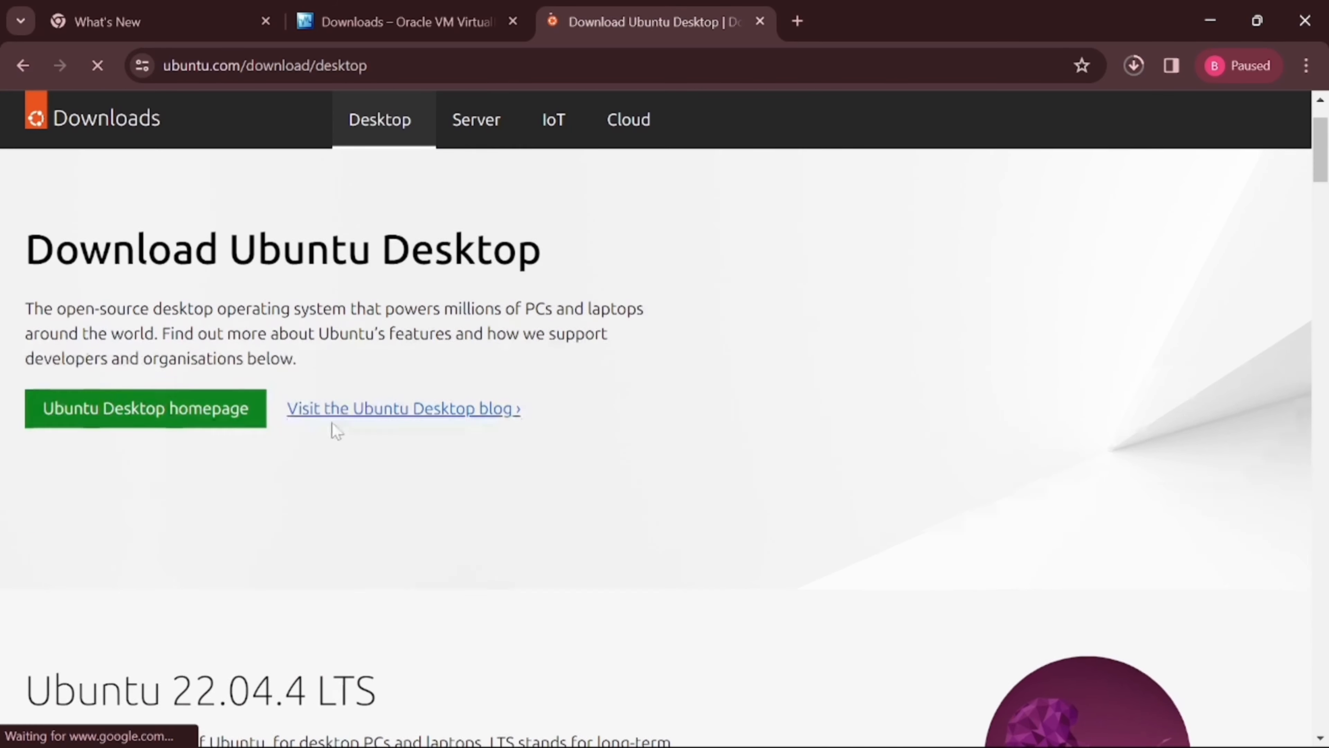
{"action": "scroll", "coordinate": [661, 350], "scroll_direction": "down", "scroll_amount": 8}
{"action": "scroll", "coordinate": [526, 390], "scroll_direction": "up", "scroll_amount": 3}
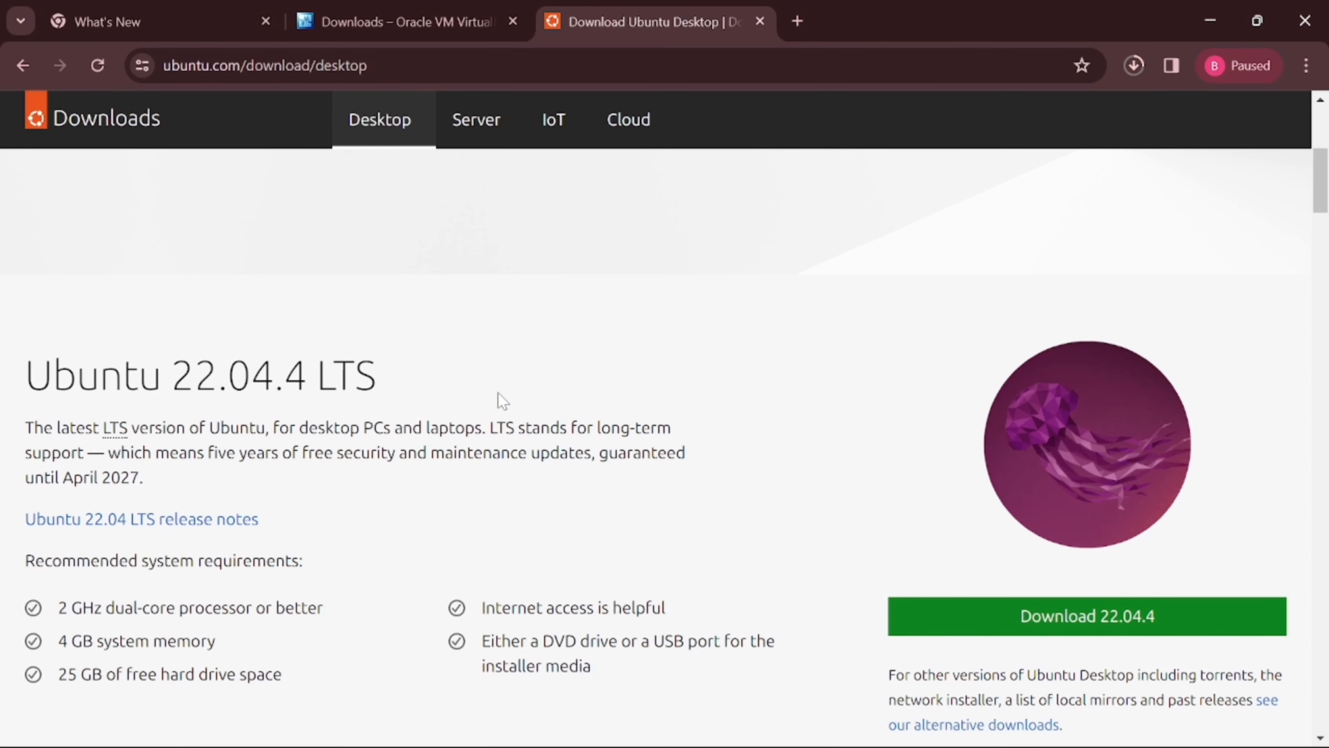
{"action": "scroll", "coordinate": [445, 348], "scroll_direction": "down", "scroll_amount": 1}
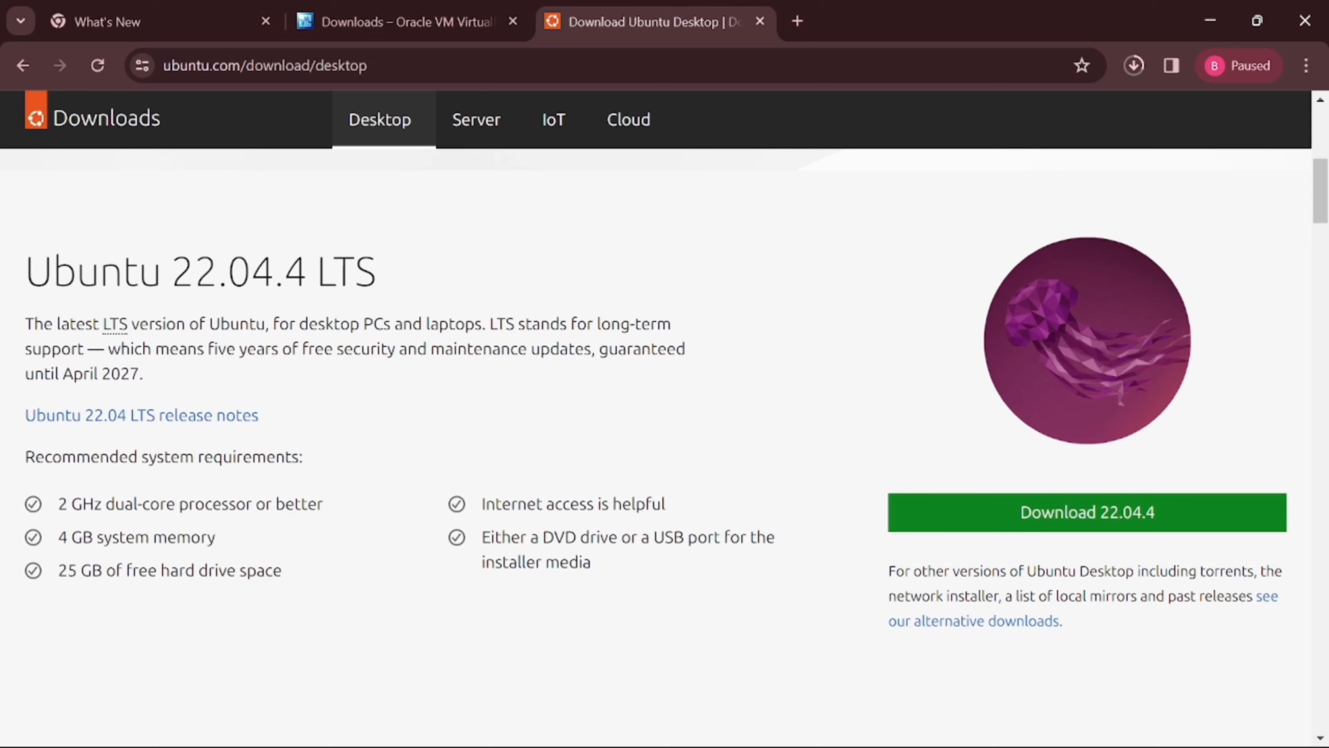
{"action": "scroll", "coordinate": [526, 322], "scroll_direction": "down", "scroll_amount": 5}
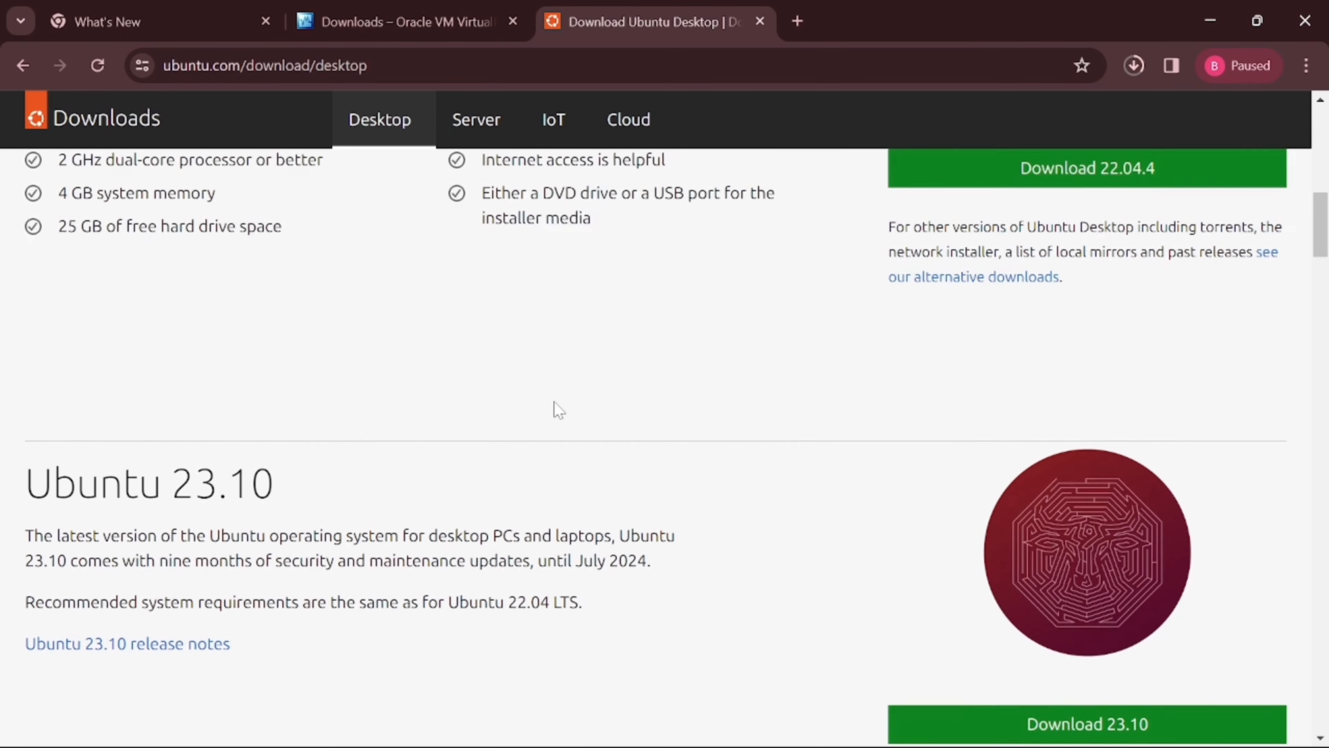
{"action": "scroll", "coordinate": [555, 409], "scroll_direction": "up", "scroll_amount": 8}
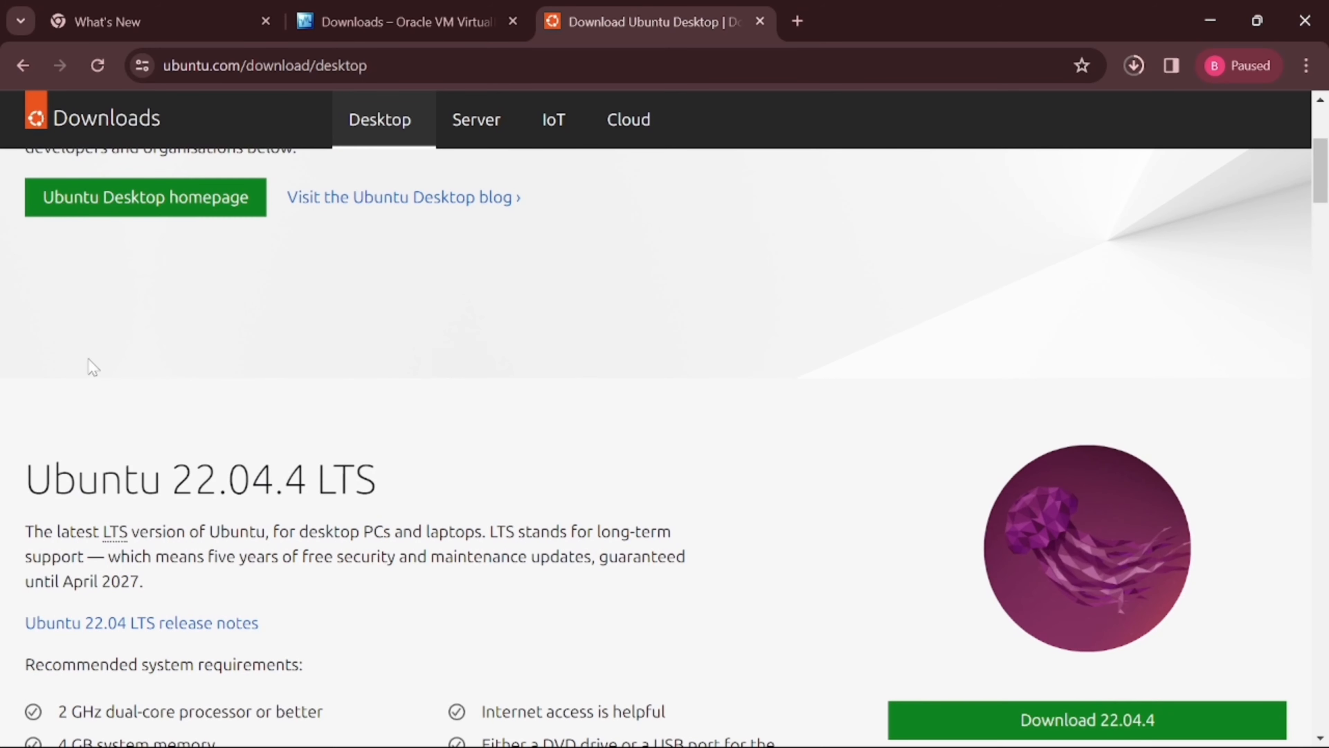
{"action": "scroll", "coordinate": [927, 417], "scroll_direction": "down", "scroll_amount": 4}
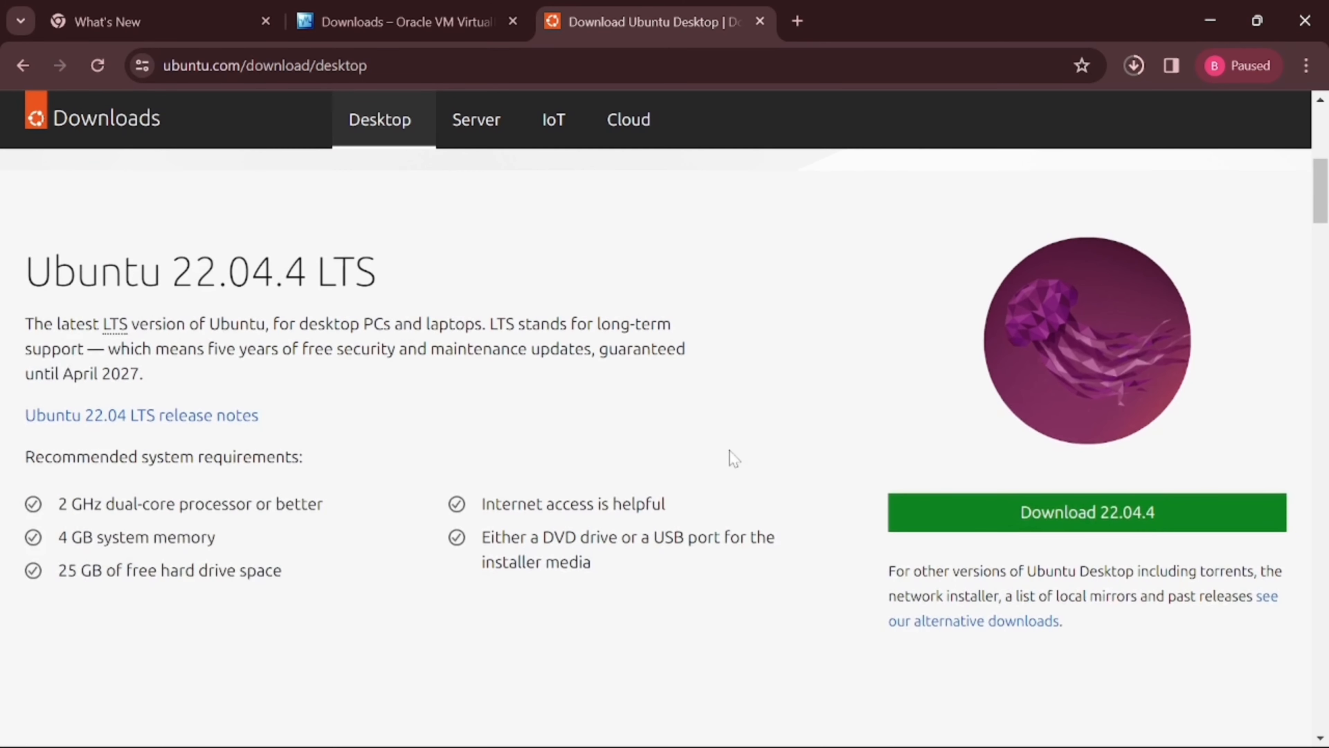
{"action": "left_click", "coordinate": [1054, 525]}
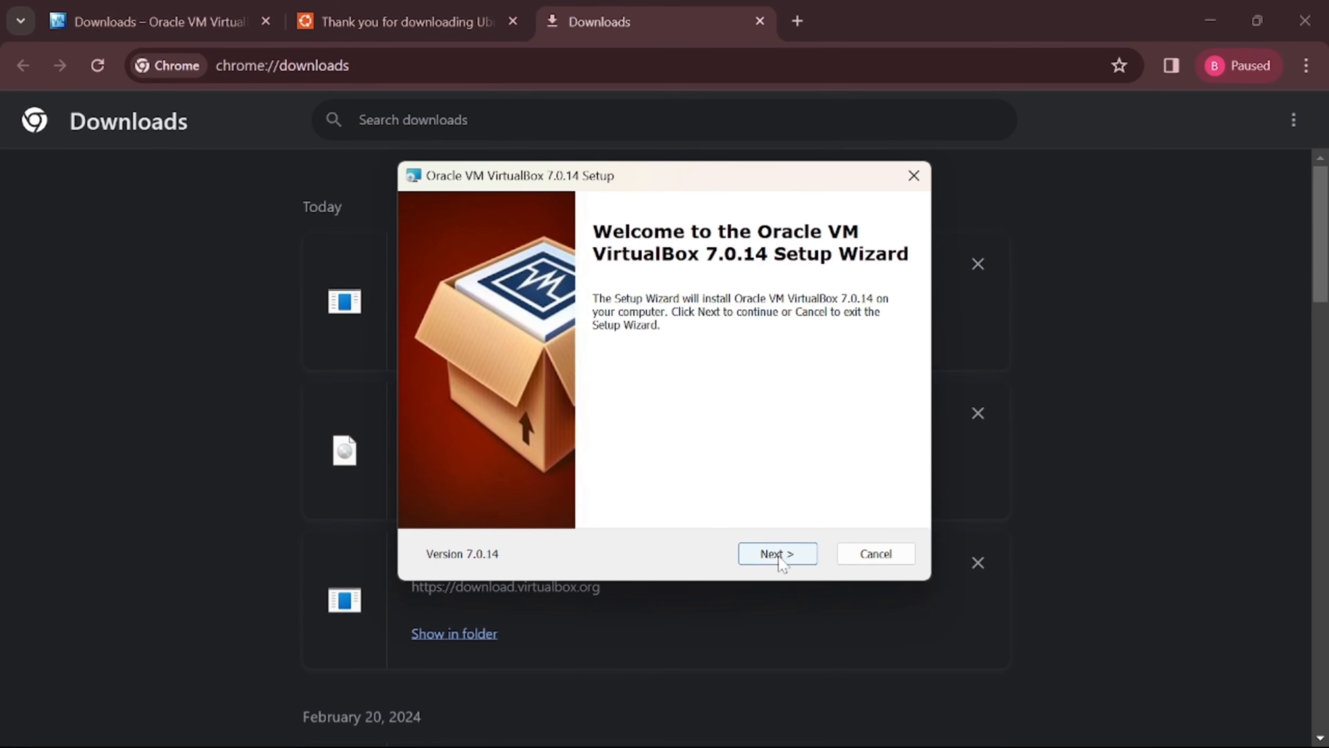
Install VirtualBox 7.0.14 with default features, accept the network warning, and launch it afterwards.
{"action": "left_click", "coordinate": [773, 554]}
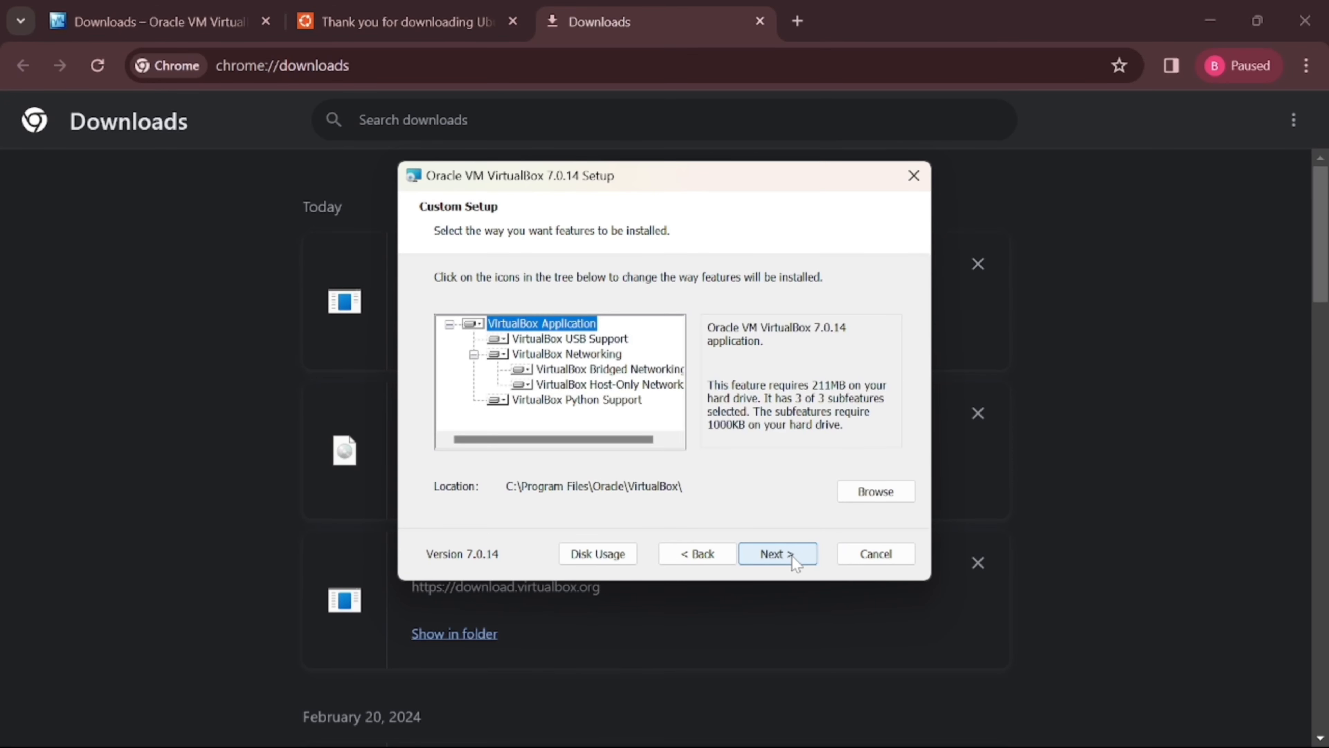
{"action": "left_click", "coordinate": [794, 558]}
{"action": "left_click", "coordinate": [796, 558]}
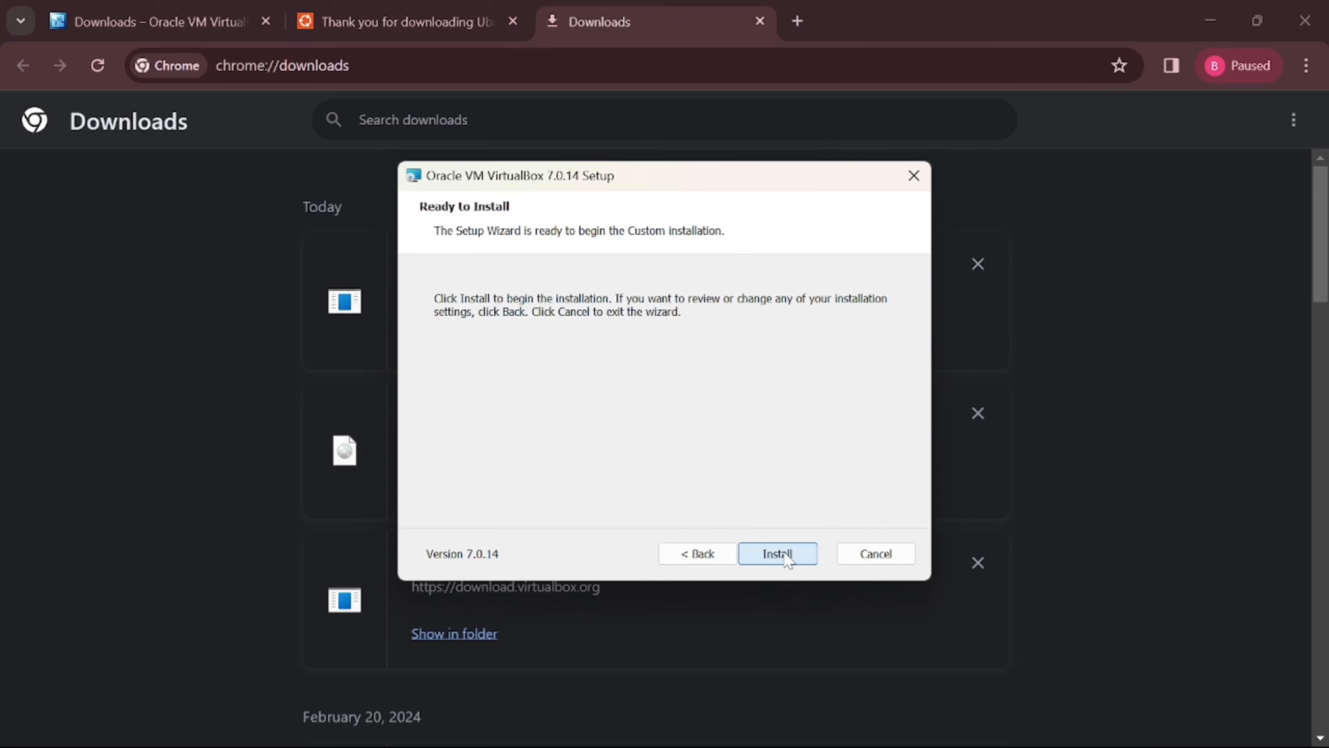
{"action": "left_click", "coordinate": [782, 557]}
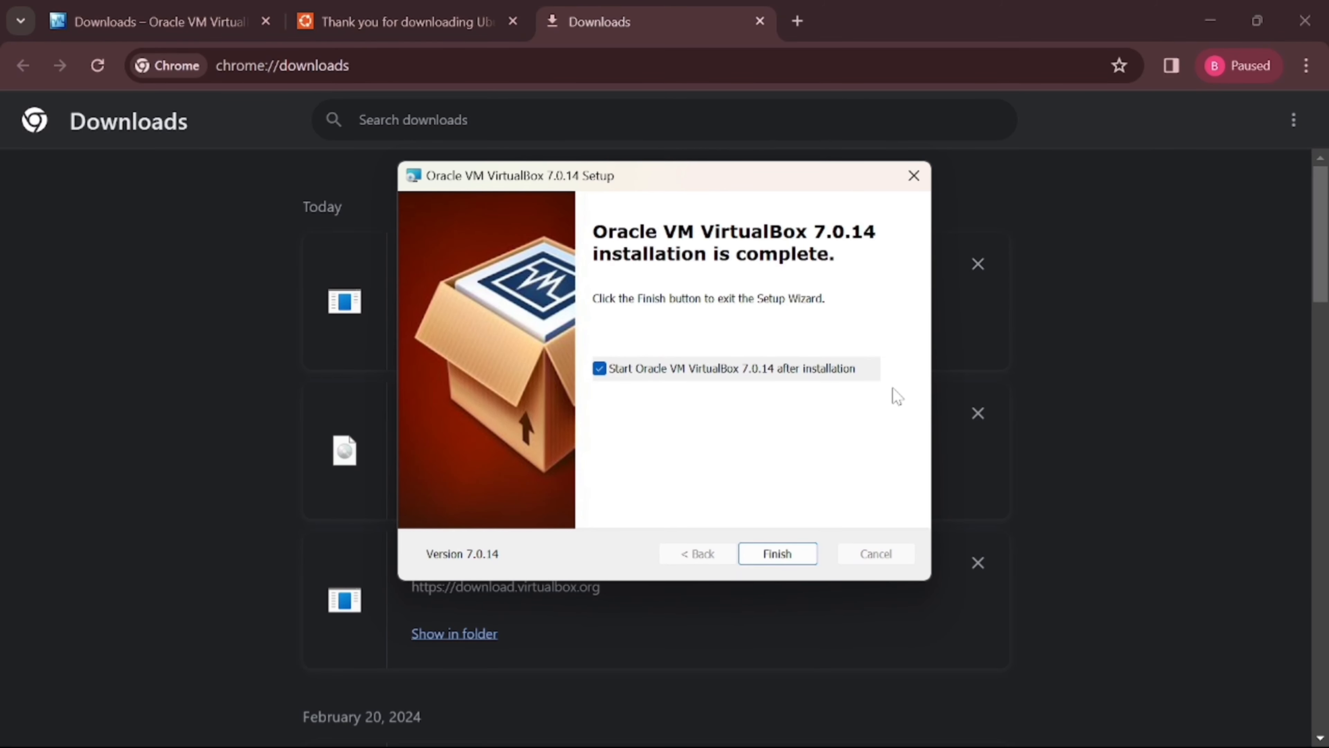
{"action": "left_click", "coordinate": [788, 560]}
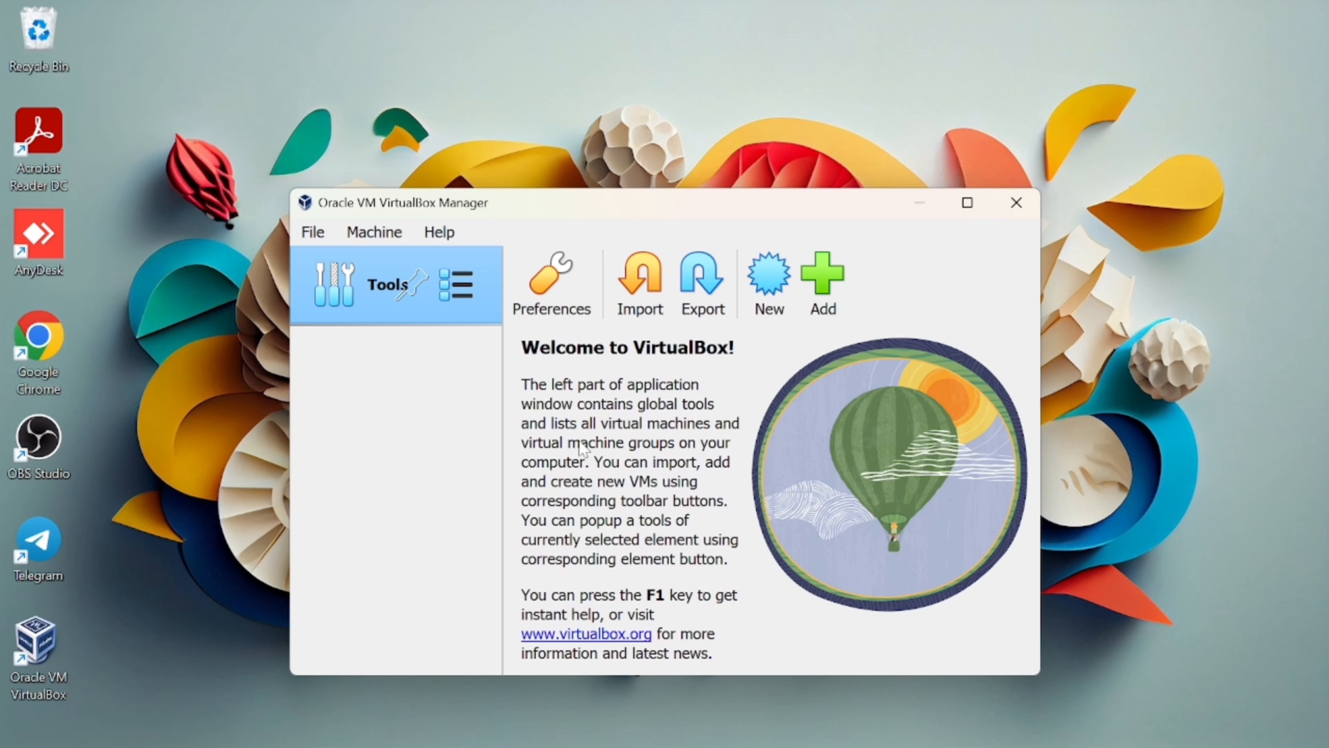
Create a new VM named 'ubuntu 22.04' with type Linux and version Ubuntu (64-bit).
{"action": "left_click", "coordinate": [769, 283]}
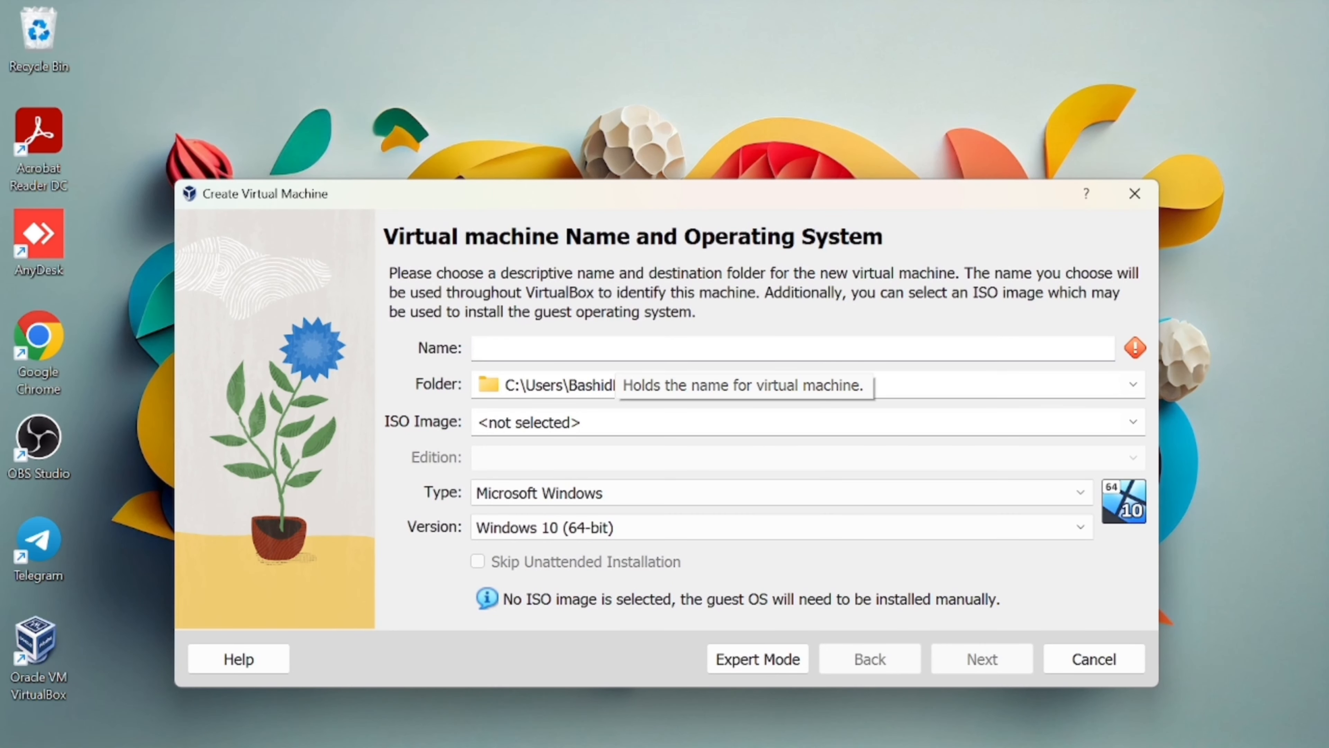
{"action": "type", "text": "ubuntu 22.04"}
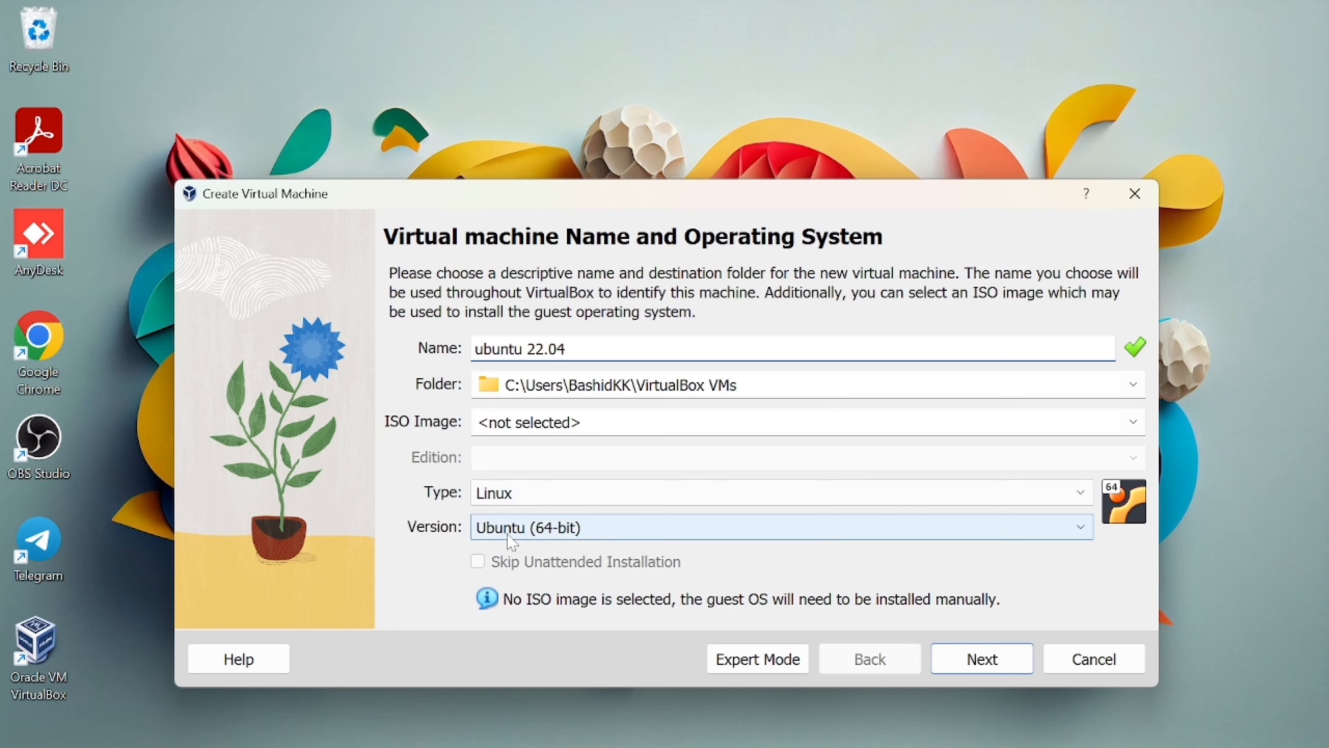
{"action": "left_click", "coordinate": [594, 500]}
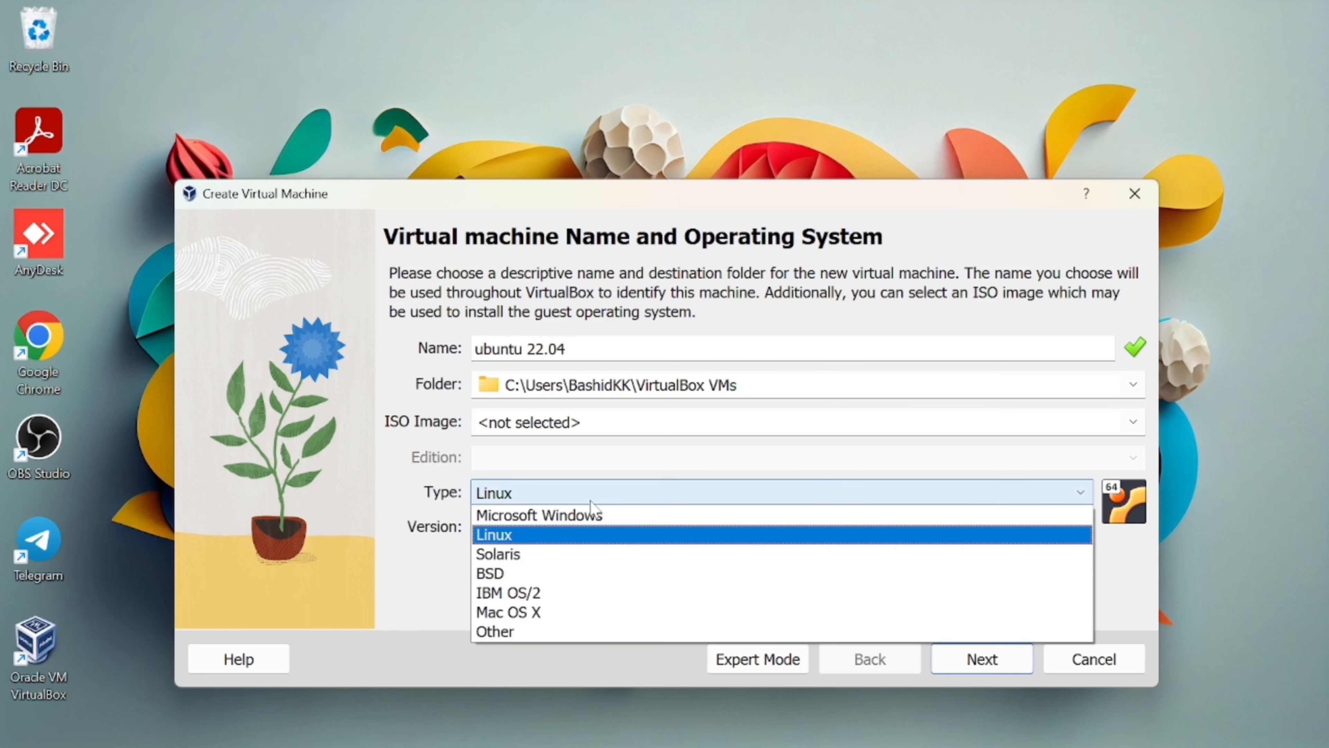
{"action": "left_click", "coordinate": [576, 537]}
{"action": "left_click", "coordinate": [675, 535]}
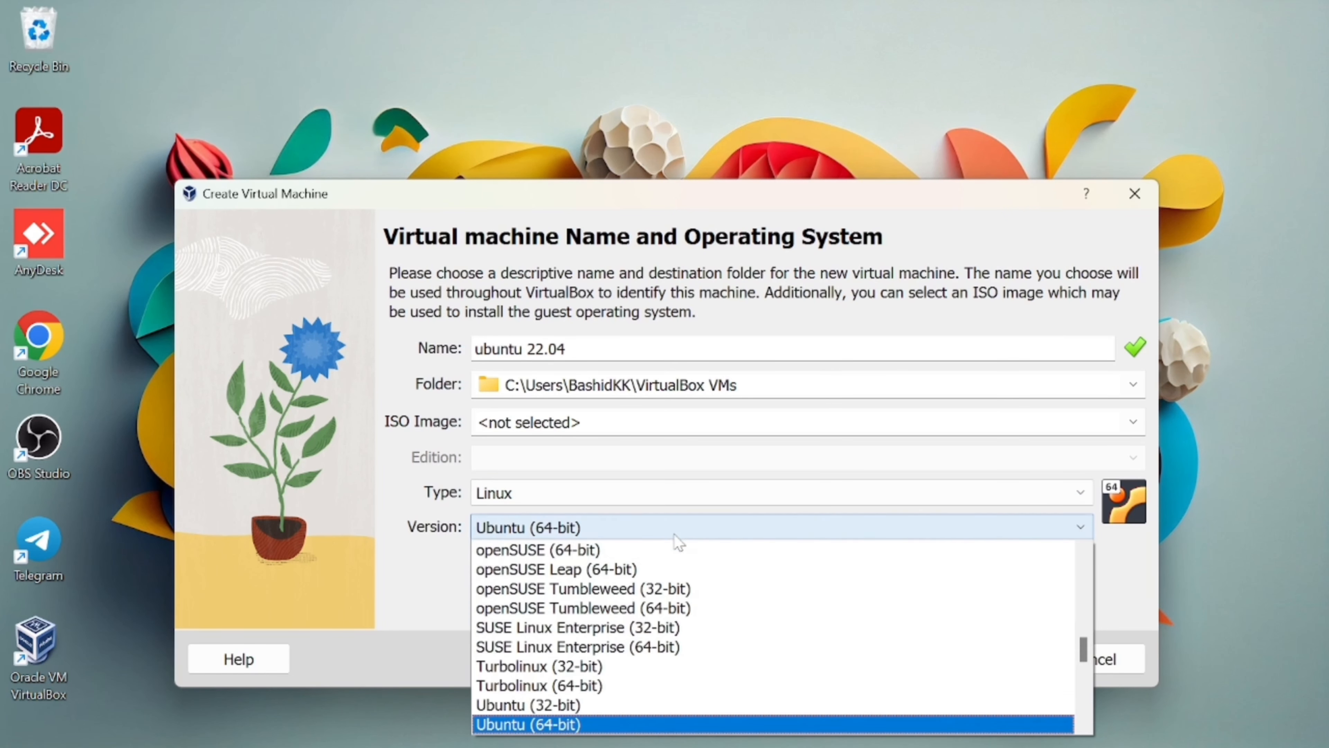
{"action": "left_click", "coordinate": [610, 726]}
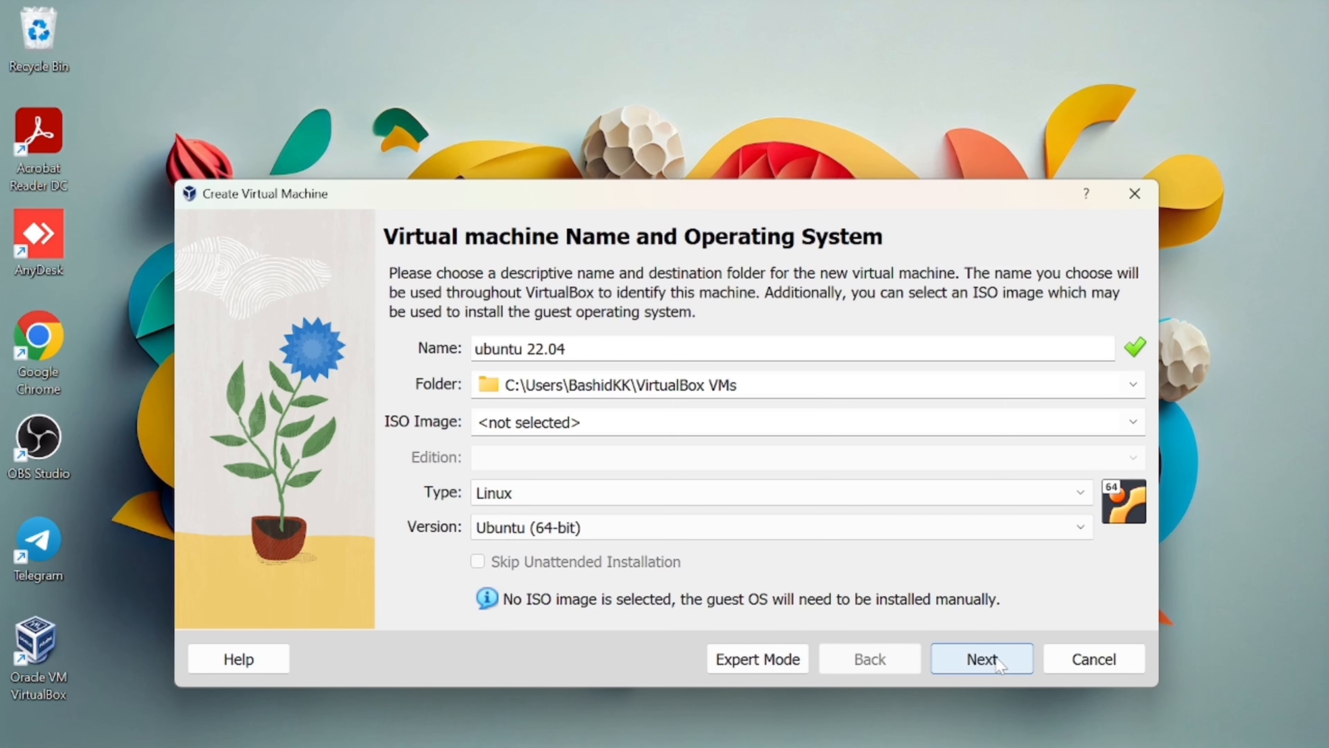
{"action": "left_click", "coordinate": [982, 659]}
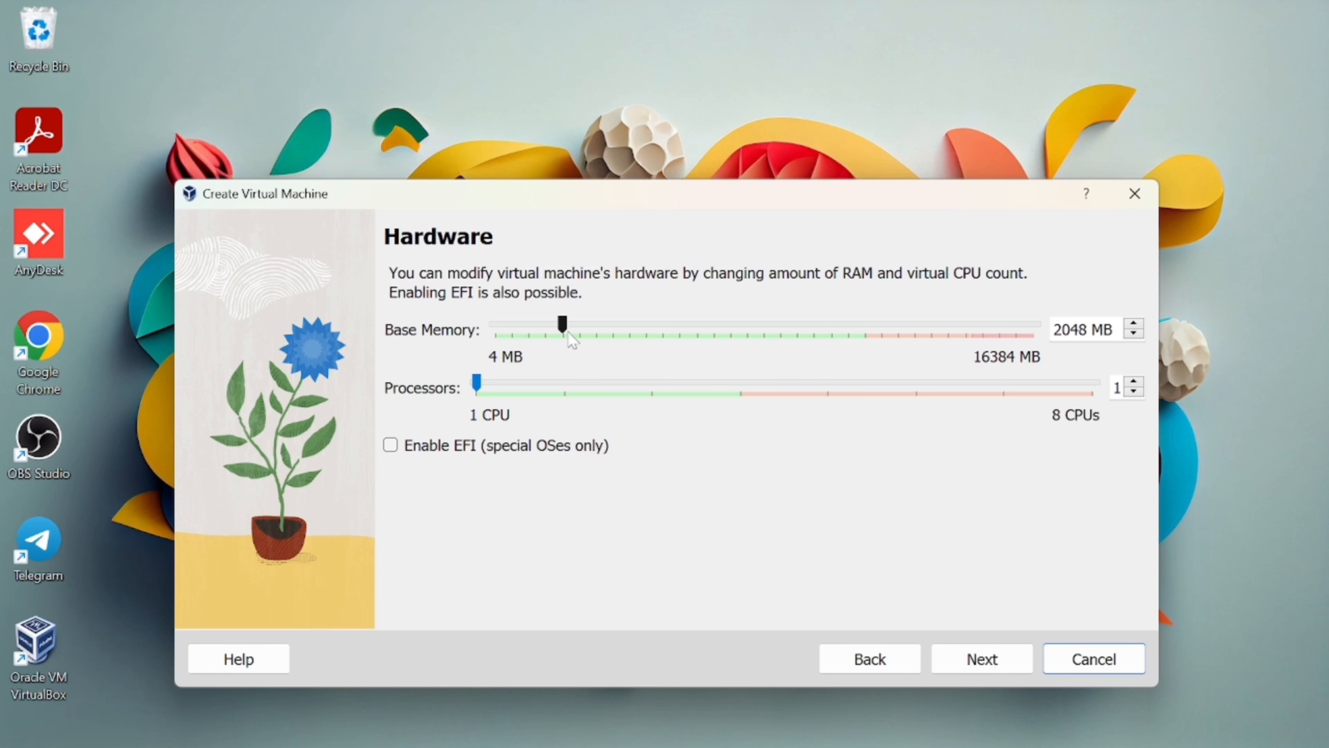
Give the VM 8192 MB of base memory and 4 processors.
{"action": "left_click_drag", "start_coordinate": [562, 329], "coordinate": [698, 335]}
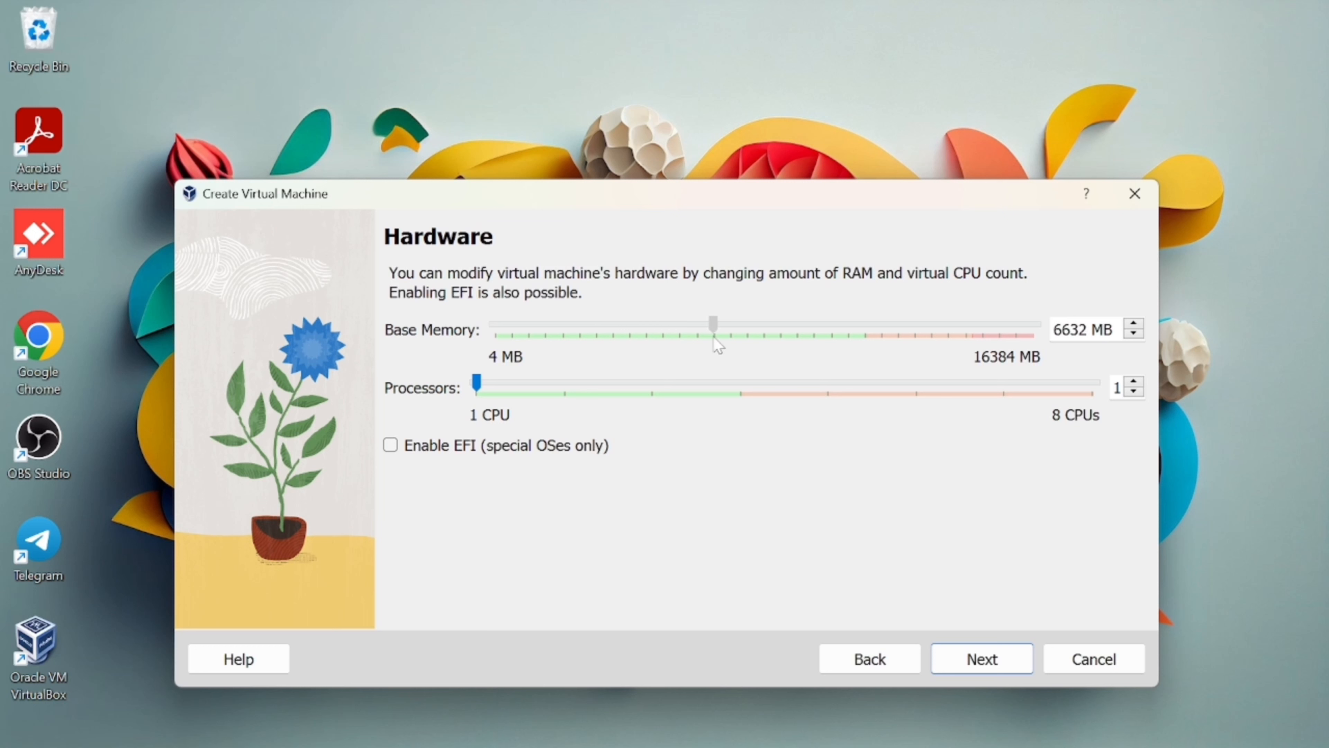
{"action": "left_click_drag", "start_coordinate": [742, 343], "coordinate": [763, 345]}
{"action": "left_click_drag", "start_coordinate": [492, 385], "coordinate": [725, 388]}
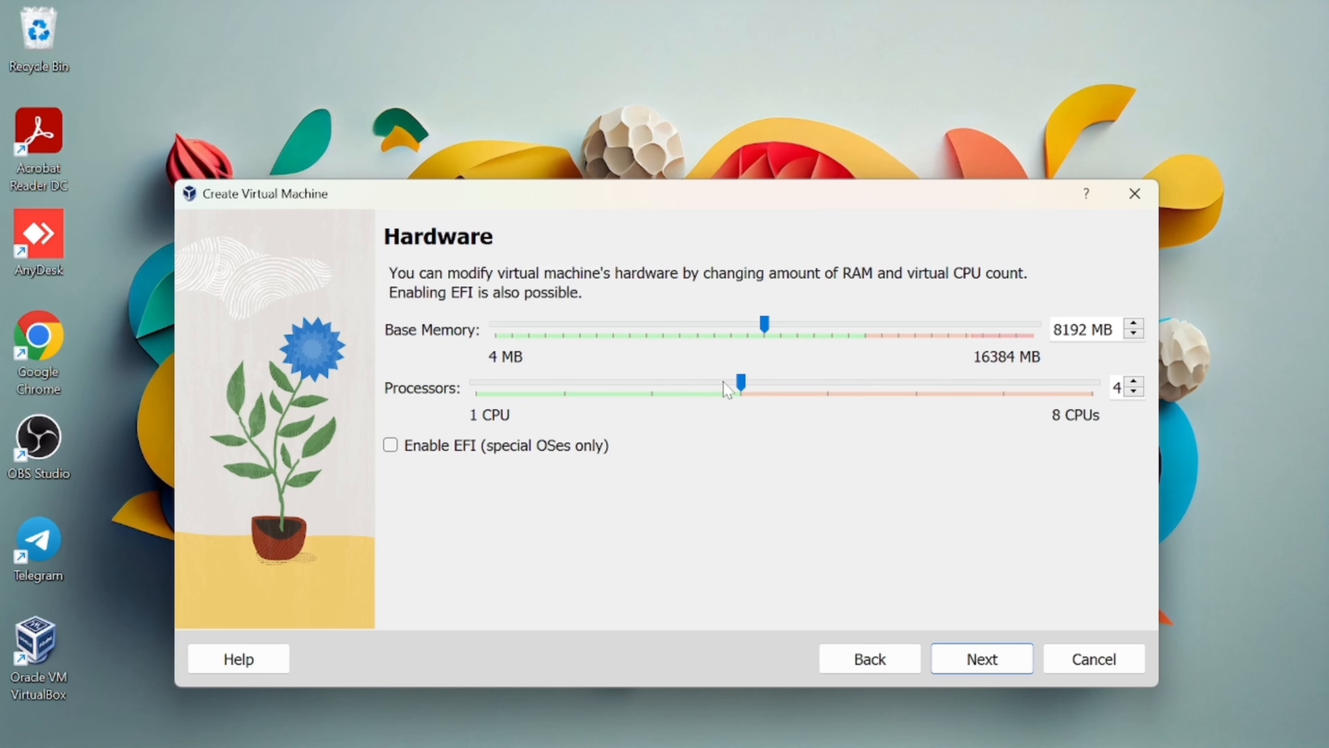
{"action": "left_click", "coordinate": [1002, 672]}
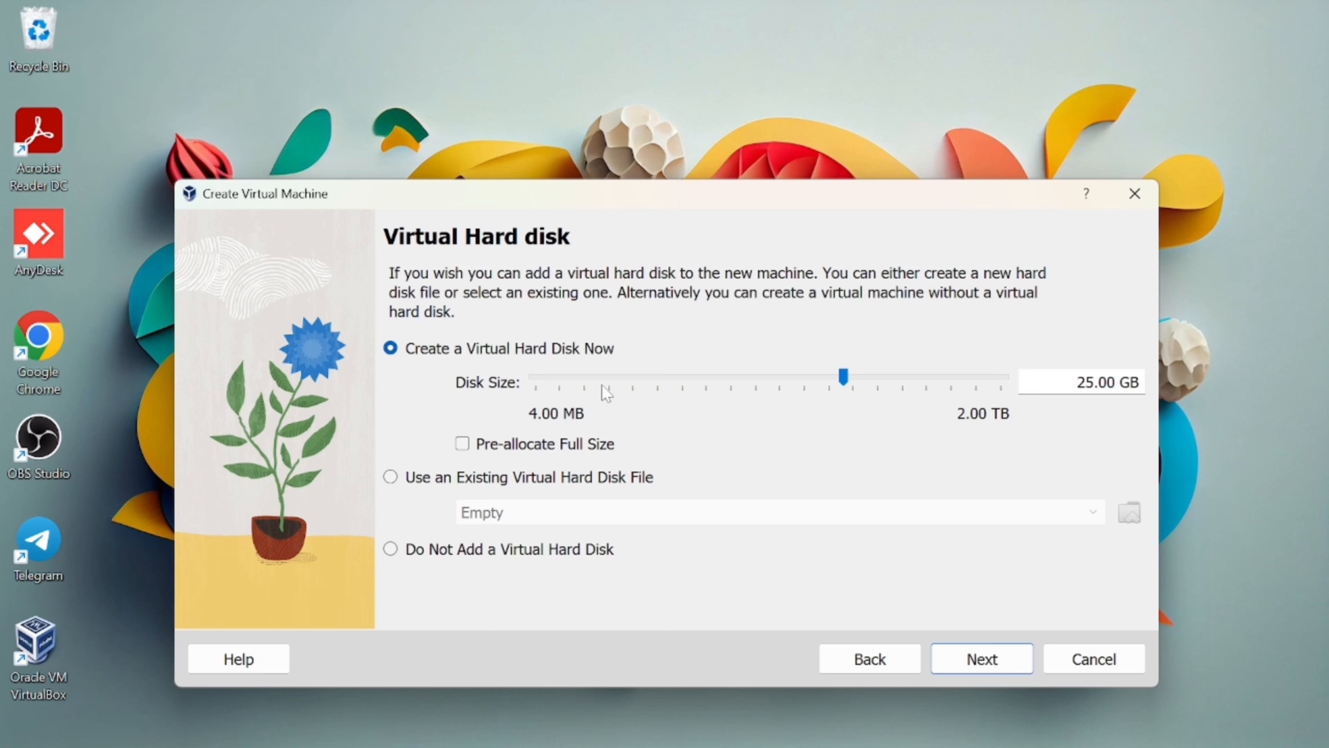
Set the virtual disk to about 50 GB and finish creating the ubuntu 22.04 machine.
{"action": "scroll", "coordinate": [606, 392], "scroll_direction": "up", "scroll_amount": 1}
{"action": "left_click", "coordinate": [991, 661]}
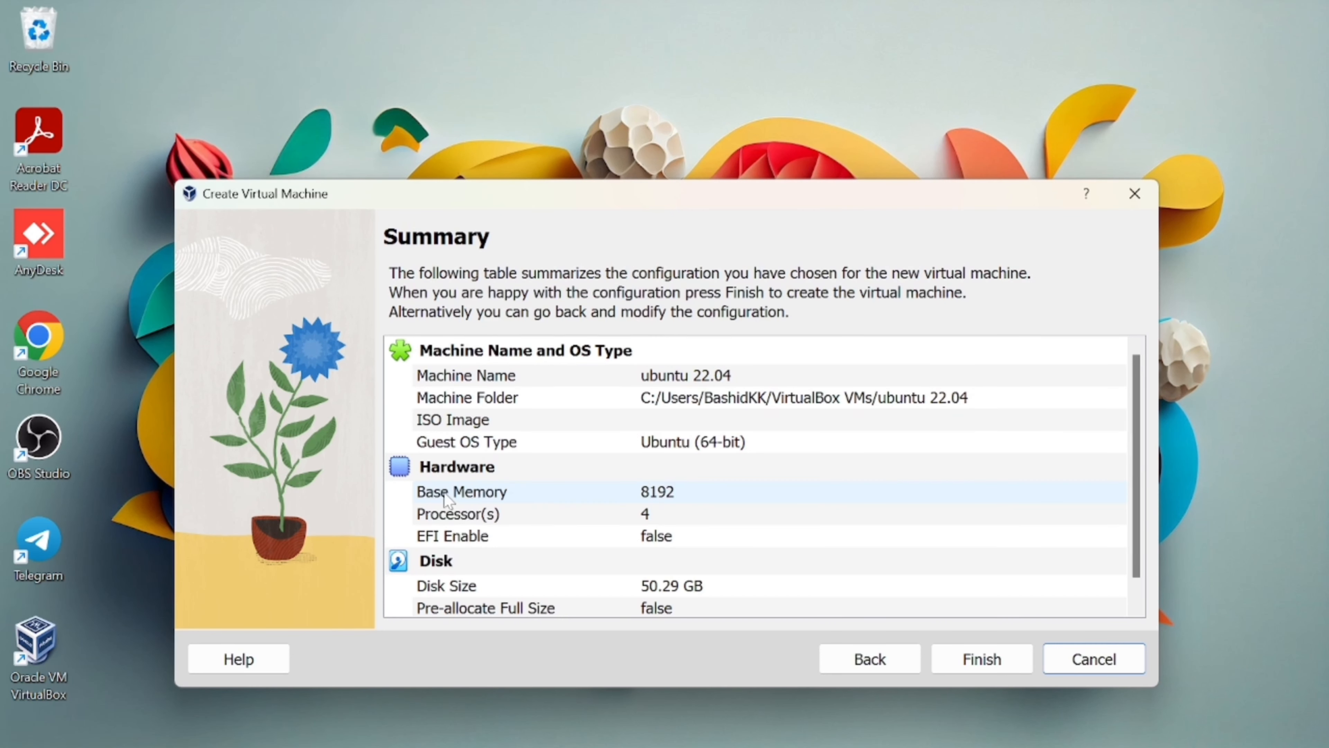
{"action": "scroll", "coordinate": [612, 513], "scroll_direction": "down", "scroll_amount": 1}
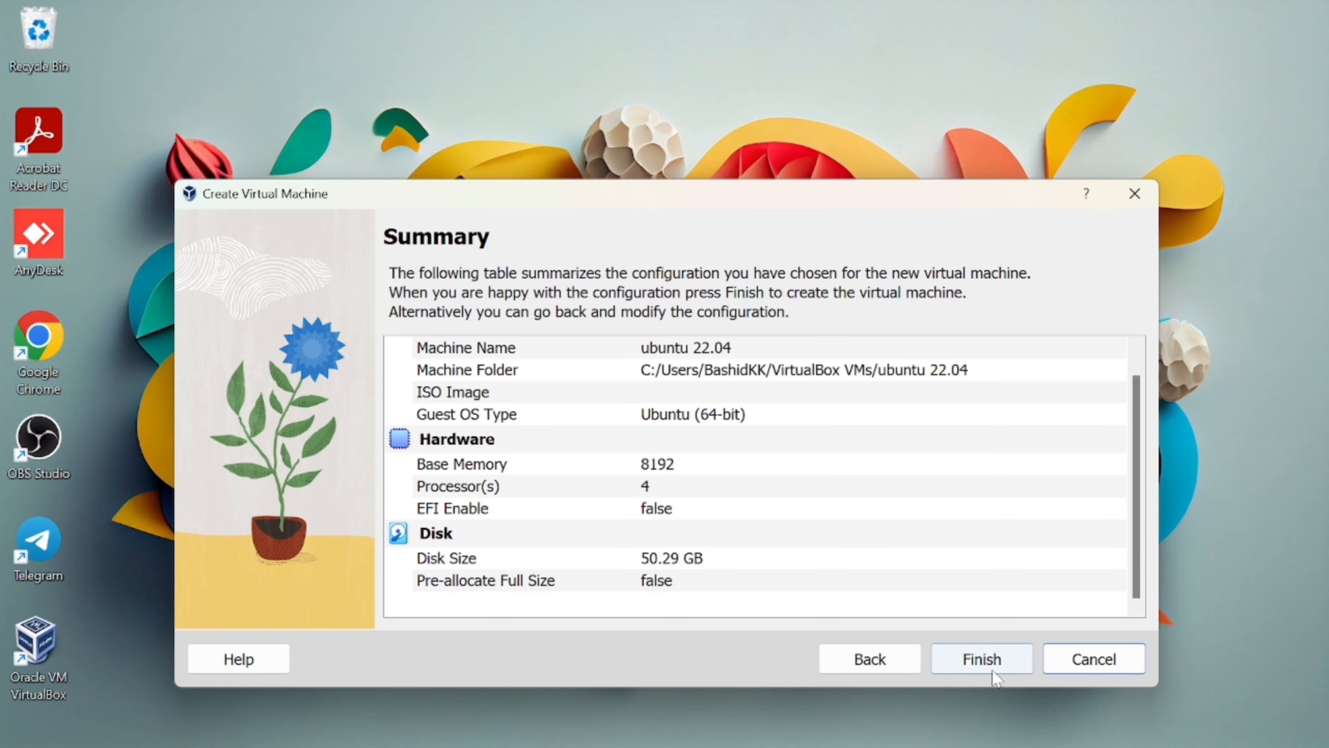
{"action": "left_click", "coordinate": [1013, 663]}
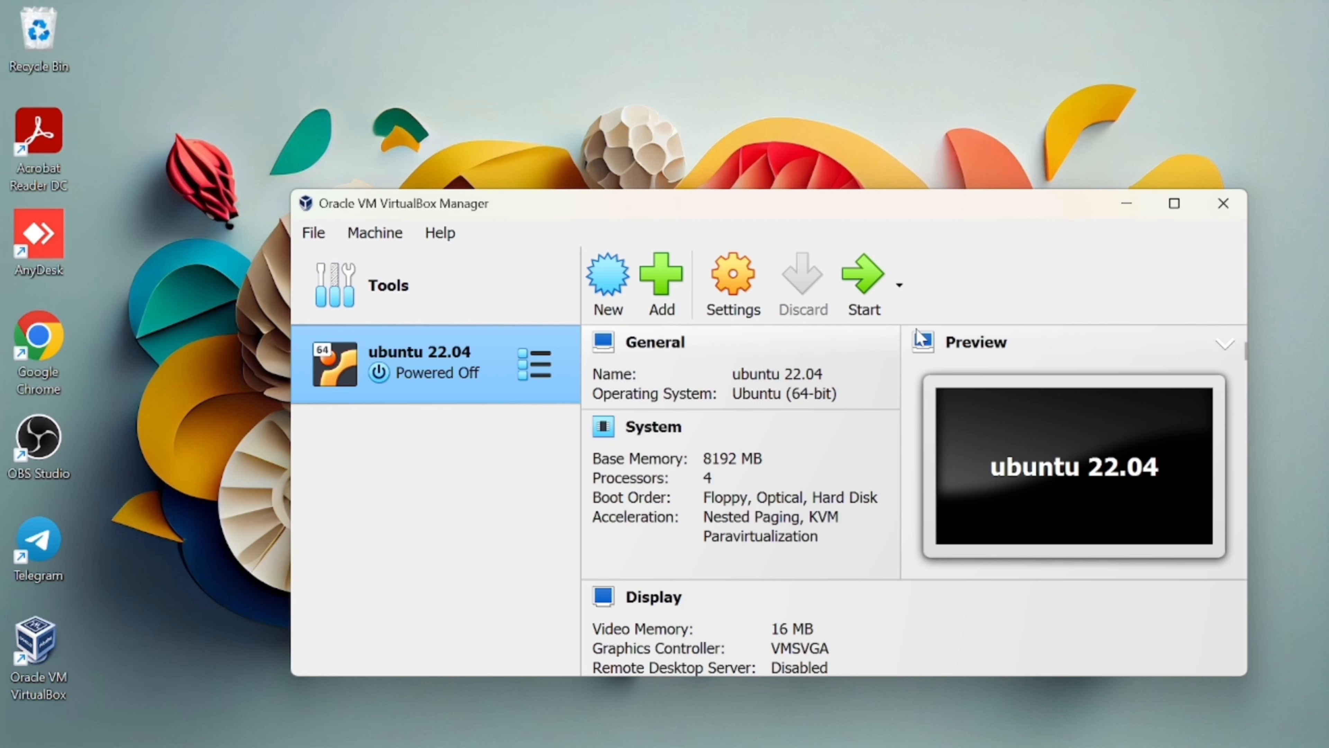
Review the VM's System settings: motherboard, processor and acceleration.
{"action": "left_click", "coordinate": [720, 285]}
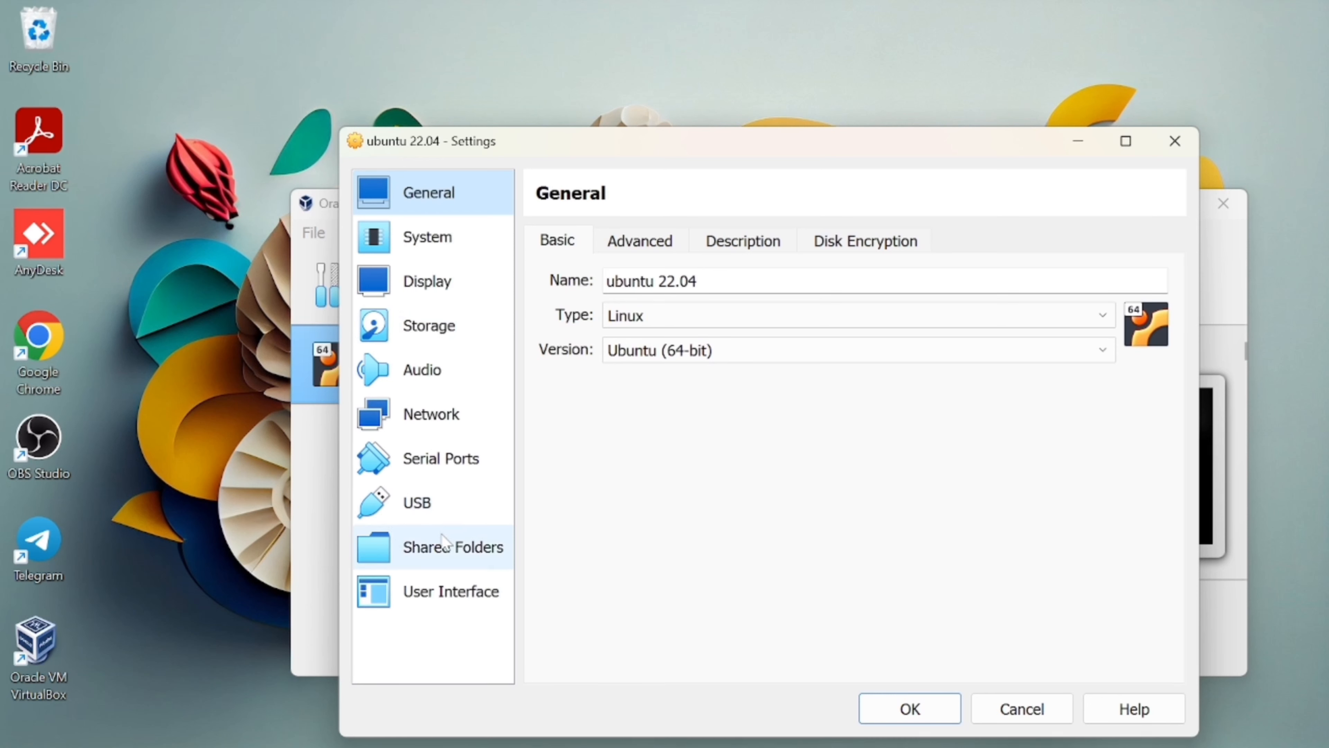
{"action": "left_click", "coordinate": [474, 243]}
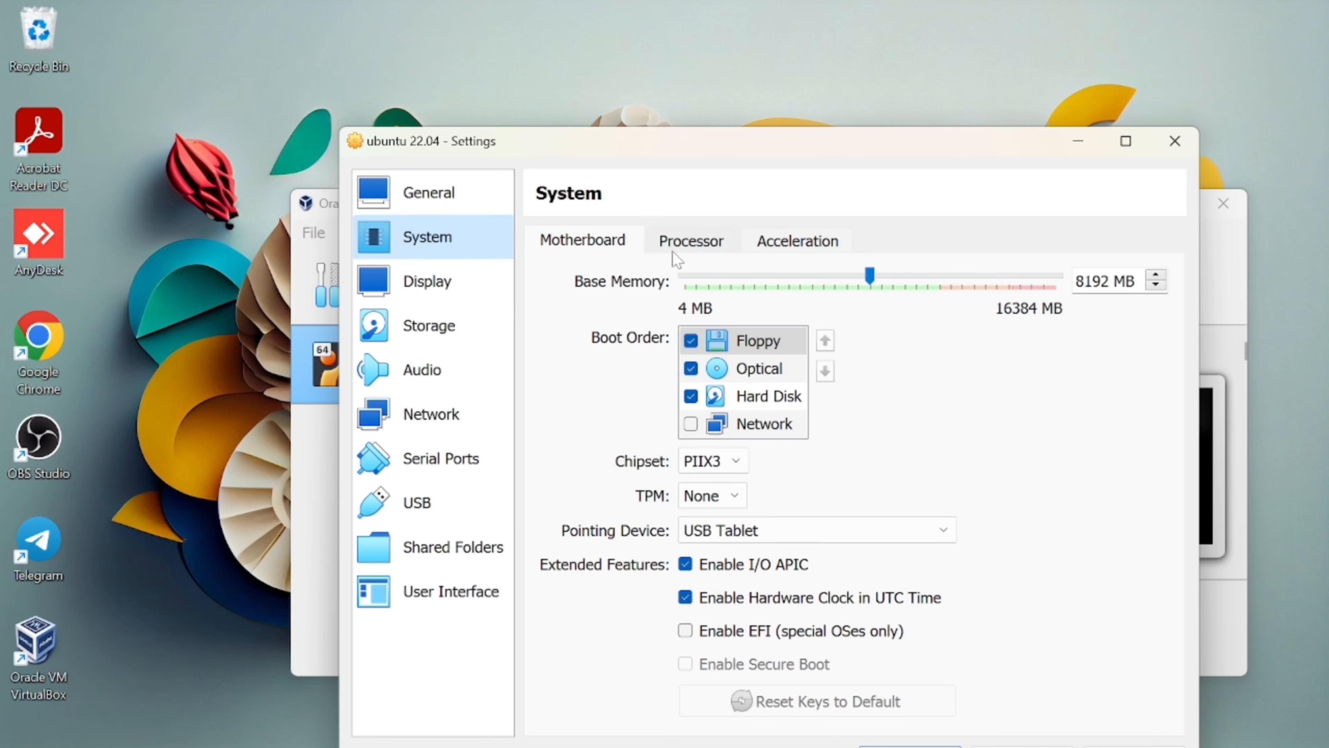
{"action": "left_click", "coordinate": [686, 247]}
{"action": "left_click", "coordinate": [792, 246]}
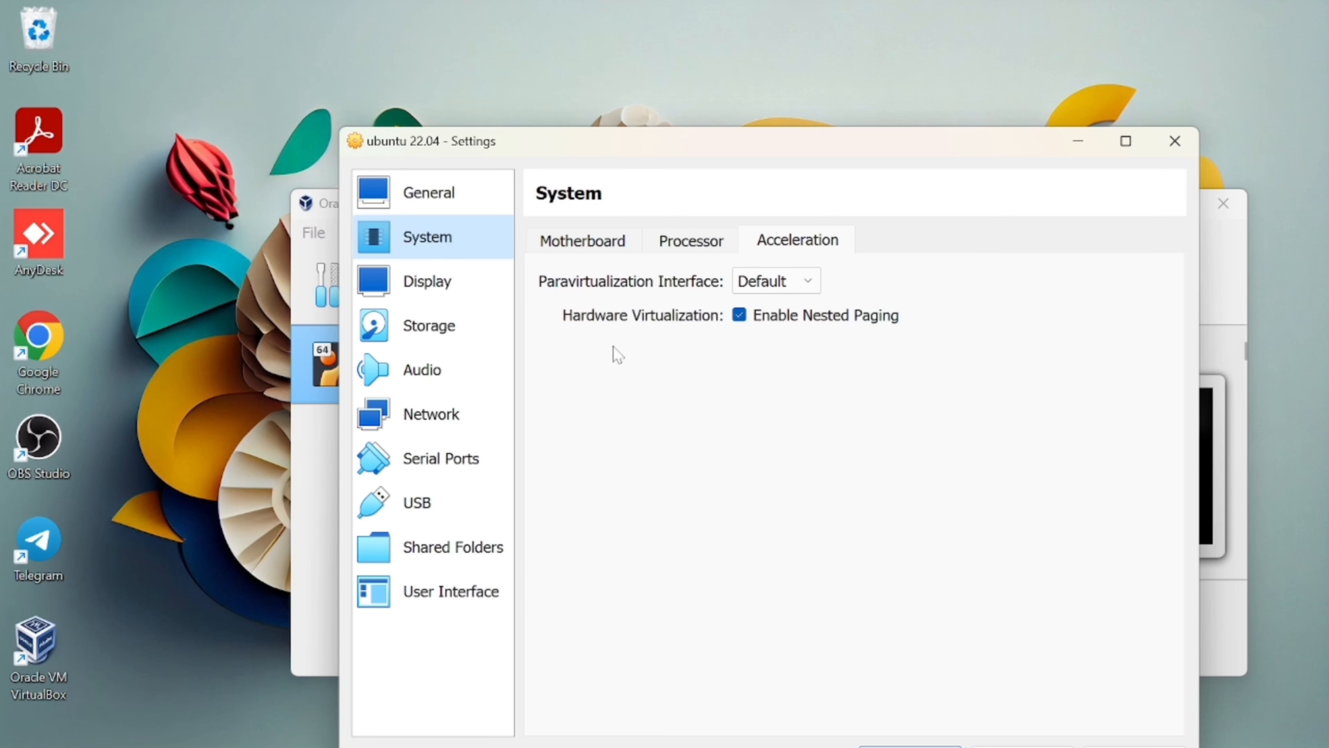
{"action": "left_click", "coordinate": [692, 244]}
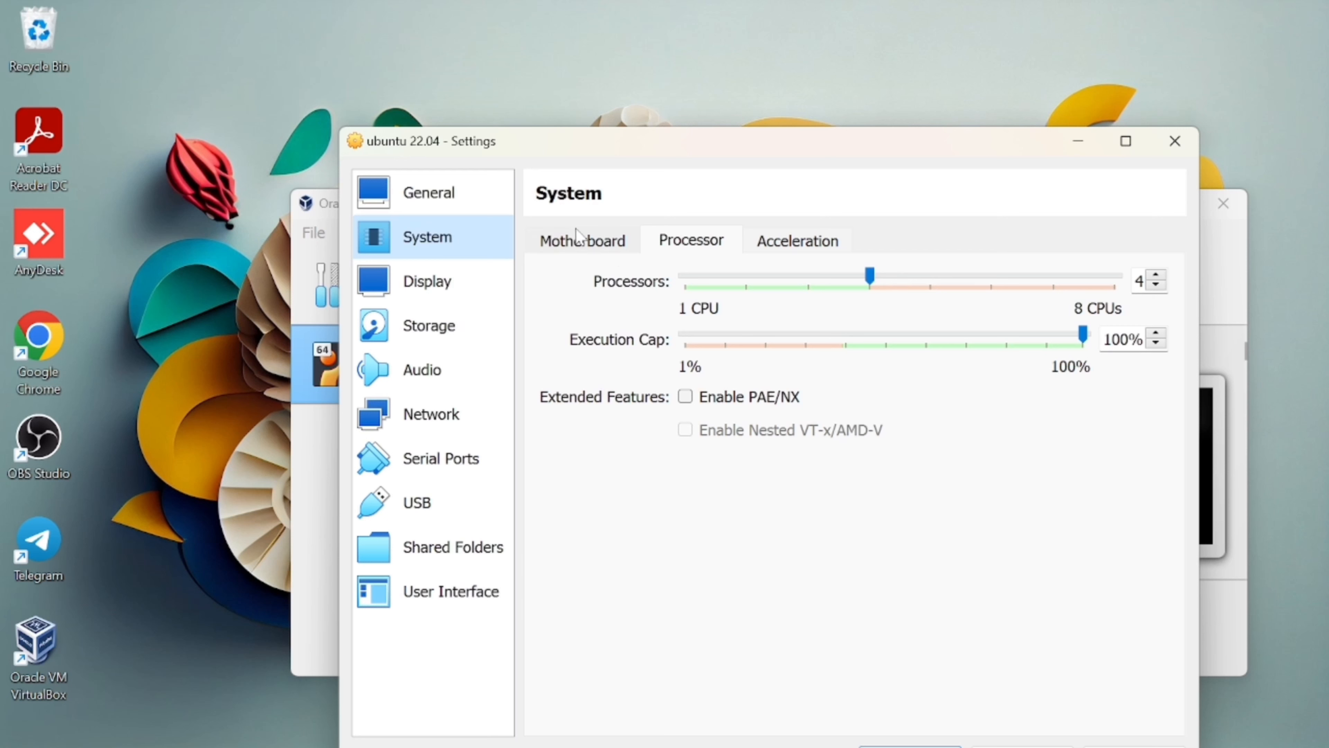
{"action": "left_click", "coordinate": [583, 242]}
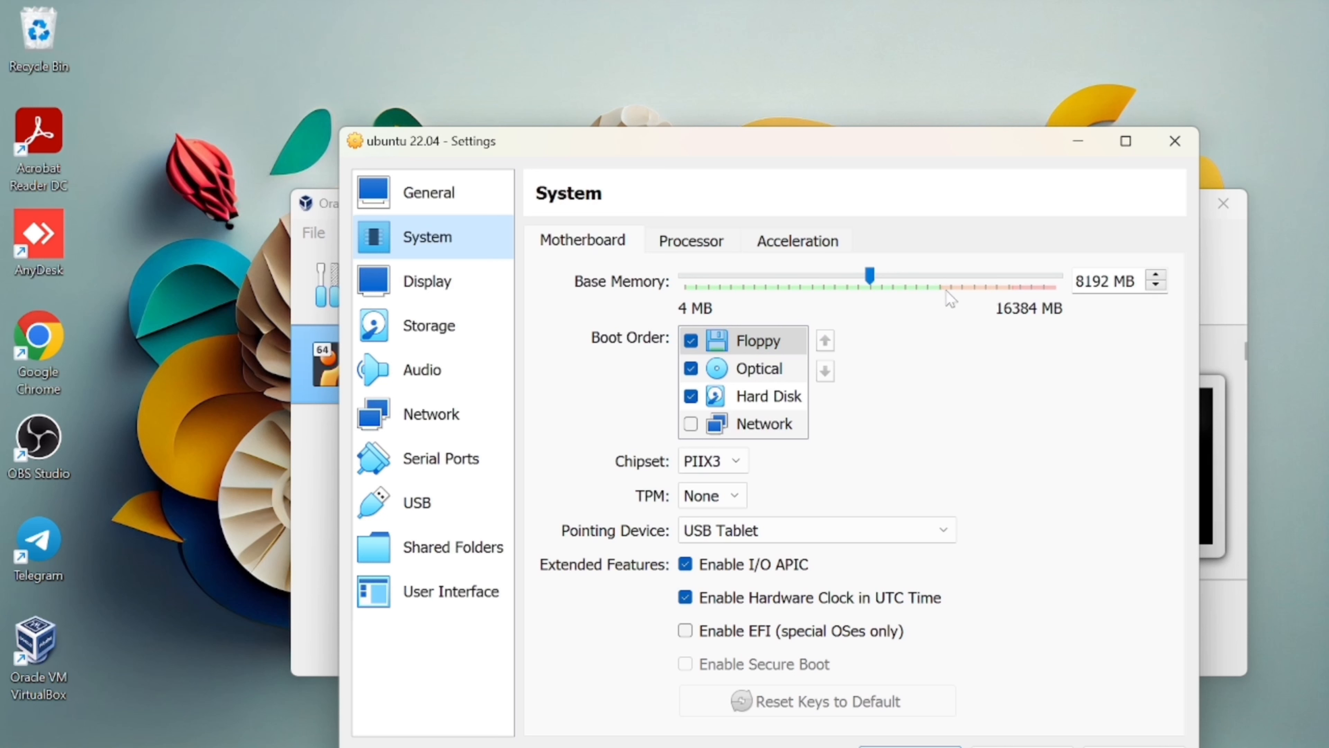
Raise the Display video memory from 16 MB to the 128 MB maximum.
{"action": "left_click", "coordinate": [433, 296]}
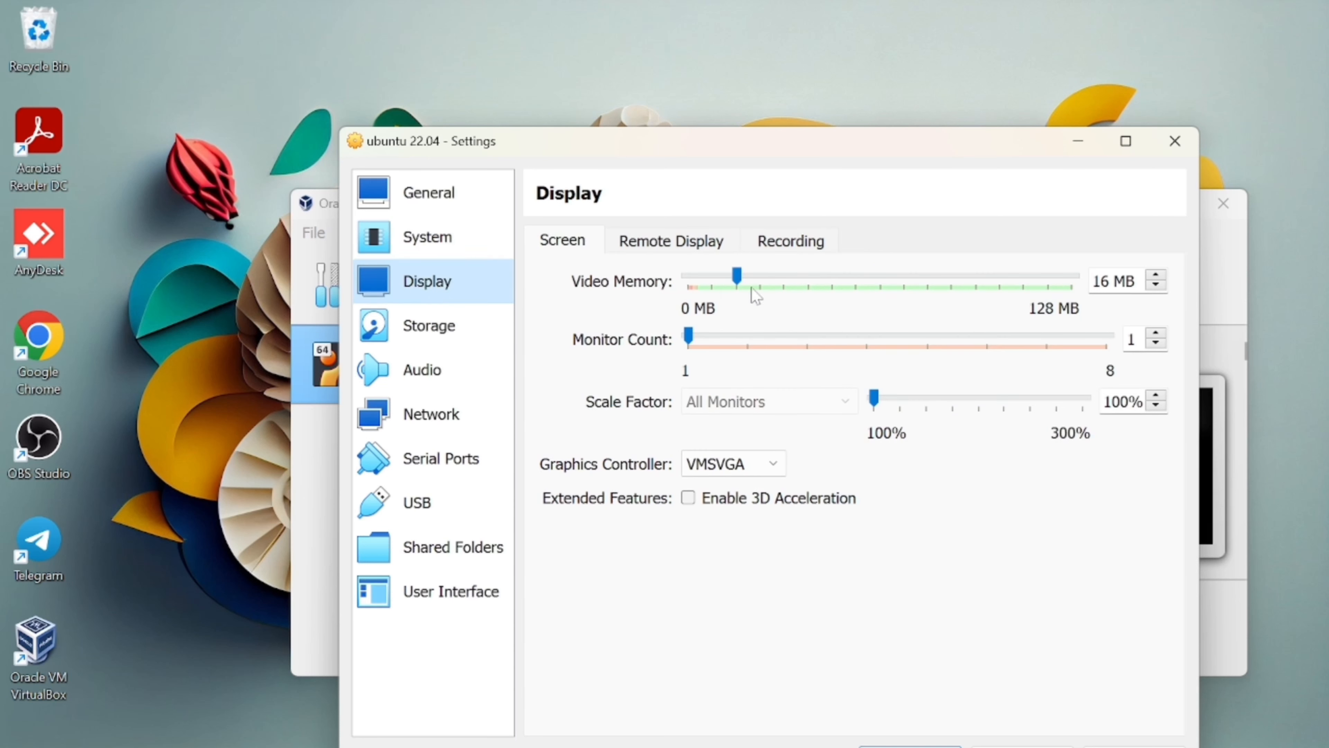
{"action": "left_click", "coordinate": [738, 280]}
{"action": "left_click_drag", "start_coordinate": [739, 285], "coordinate": [1083, 314]}
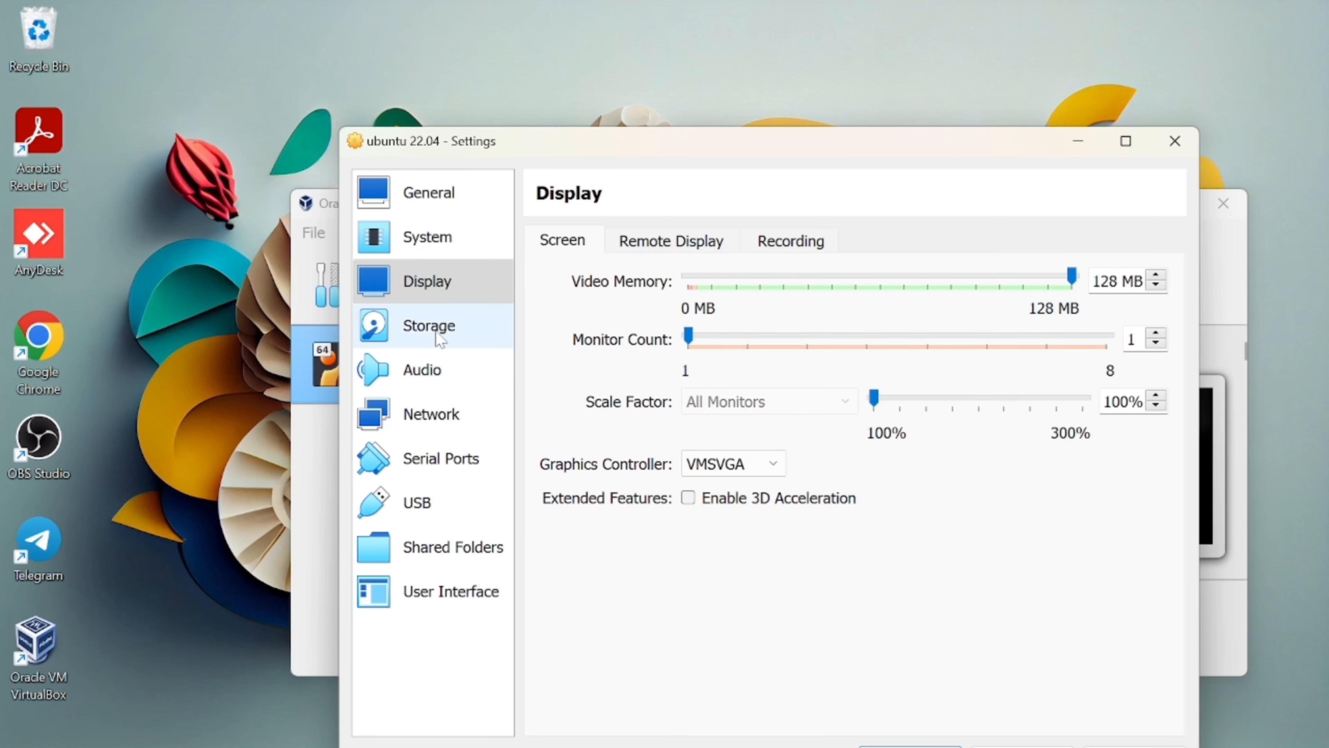
{"action": "left_click", "coordinate": [425, 326]}
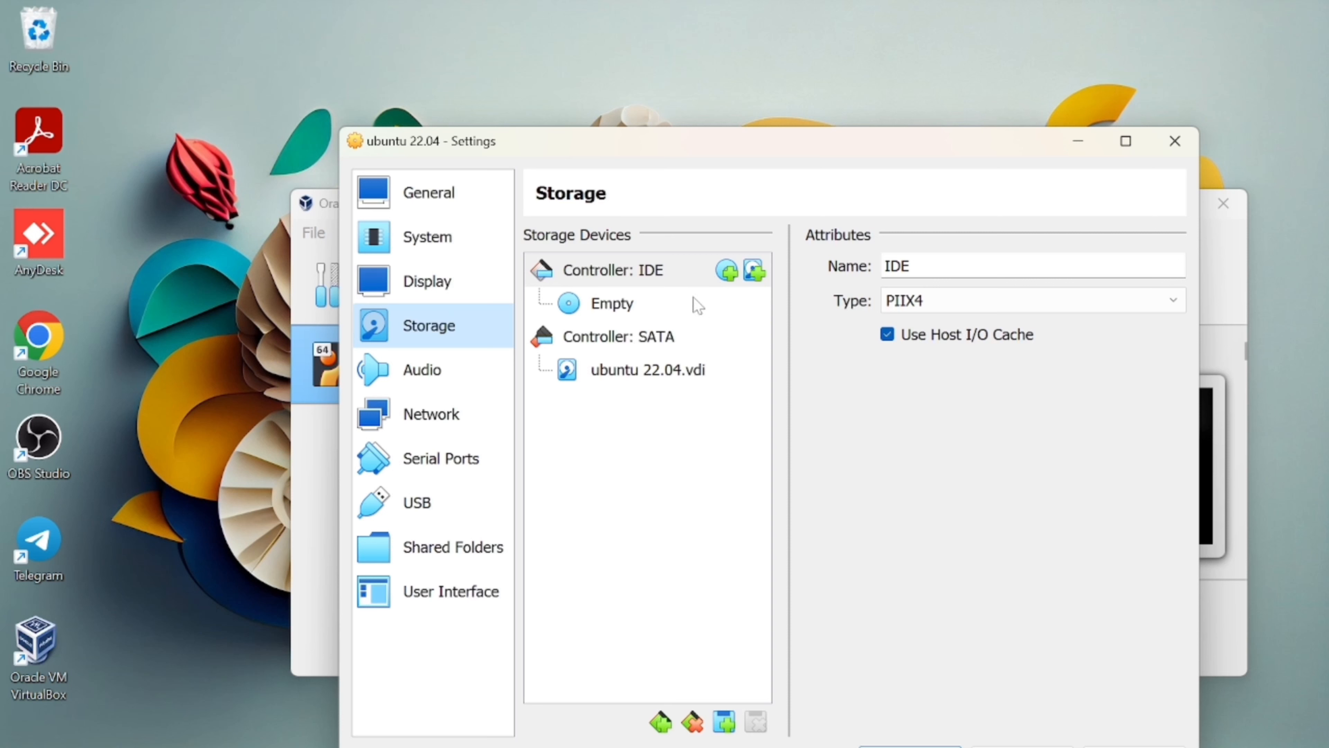
Attach the downloaded Ubuntu 22.04.4 desktop ISO to the empty optical drive.
{"action": "left_click", "coordinate": [614, 309]}
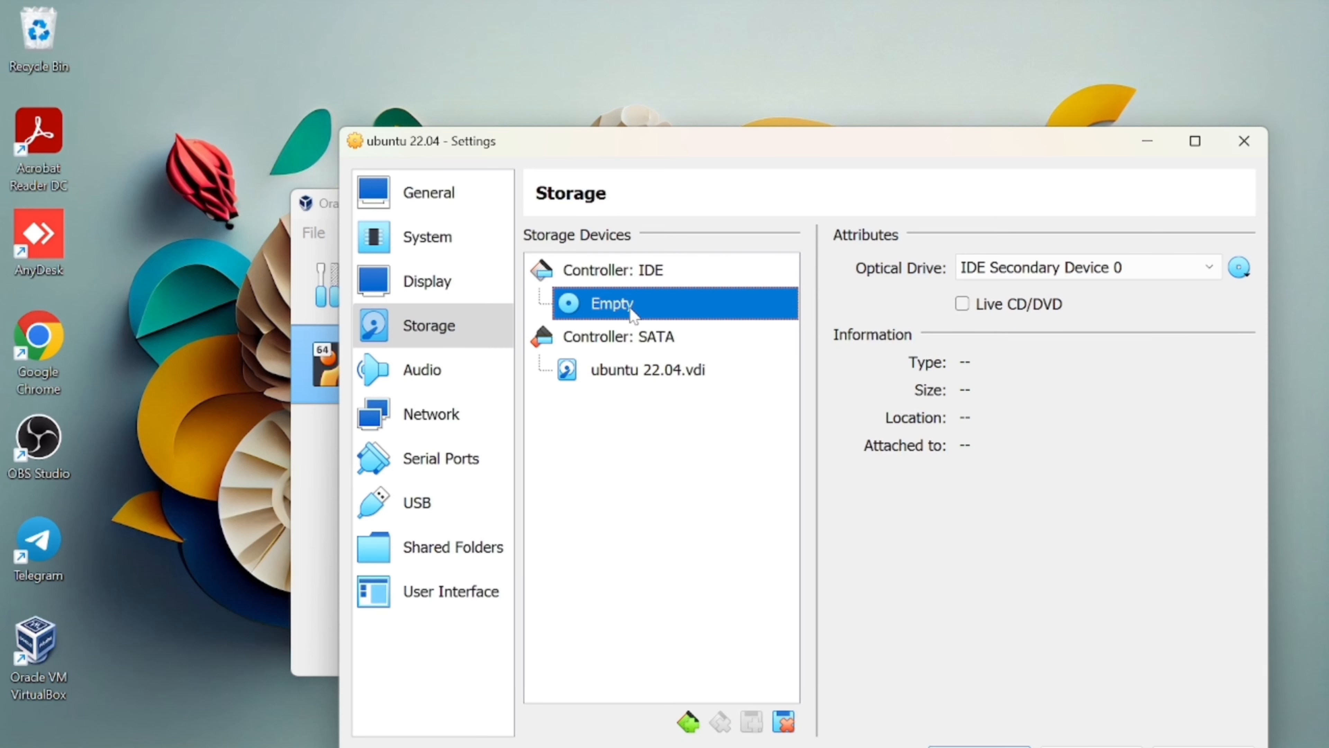
{"action": "left_click", "coordinate": [1239, 268]}
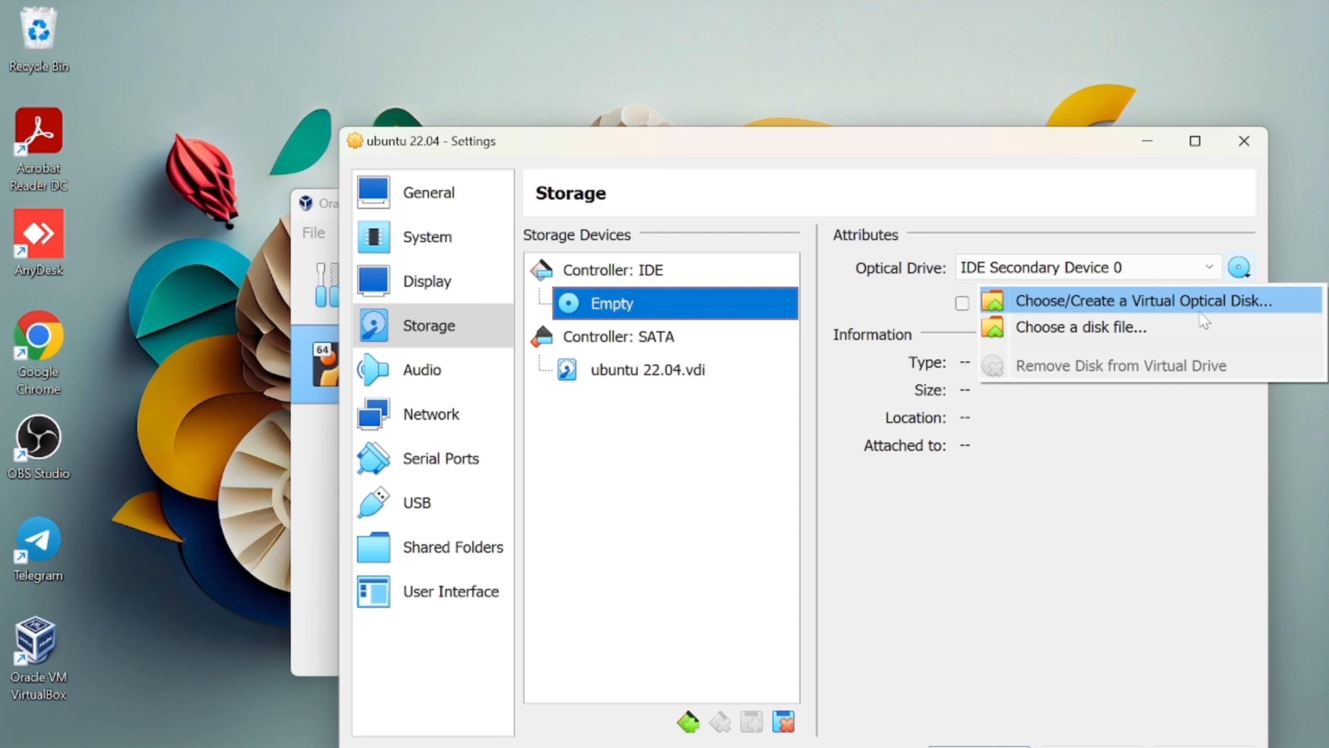
{"action": "left_click", "coordinate": [1102, 329]}
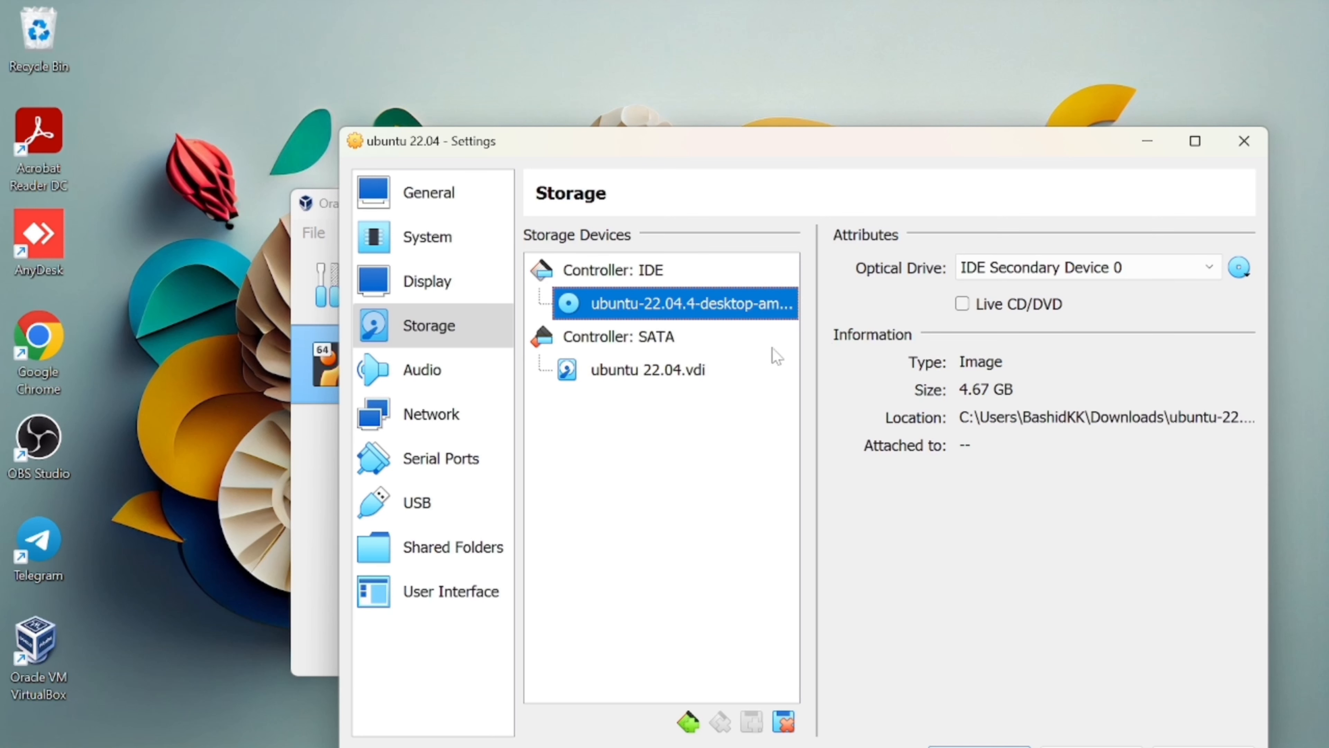
Review the audio, network, serial port and USB settings, then save the VM settings.
{"action": "left_click", "coordinate": [446, 369]}
{"action": "left_click", "coordinate": [441, 417]}
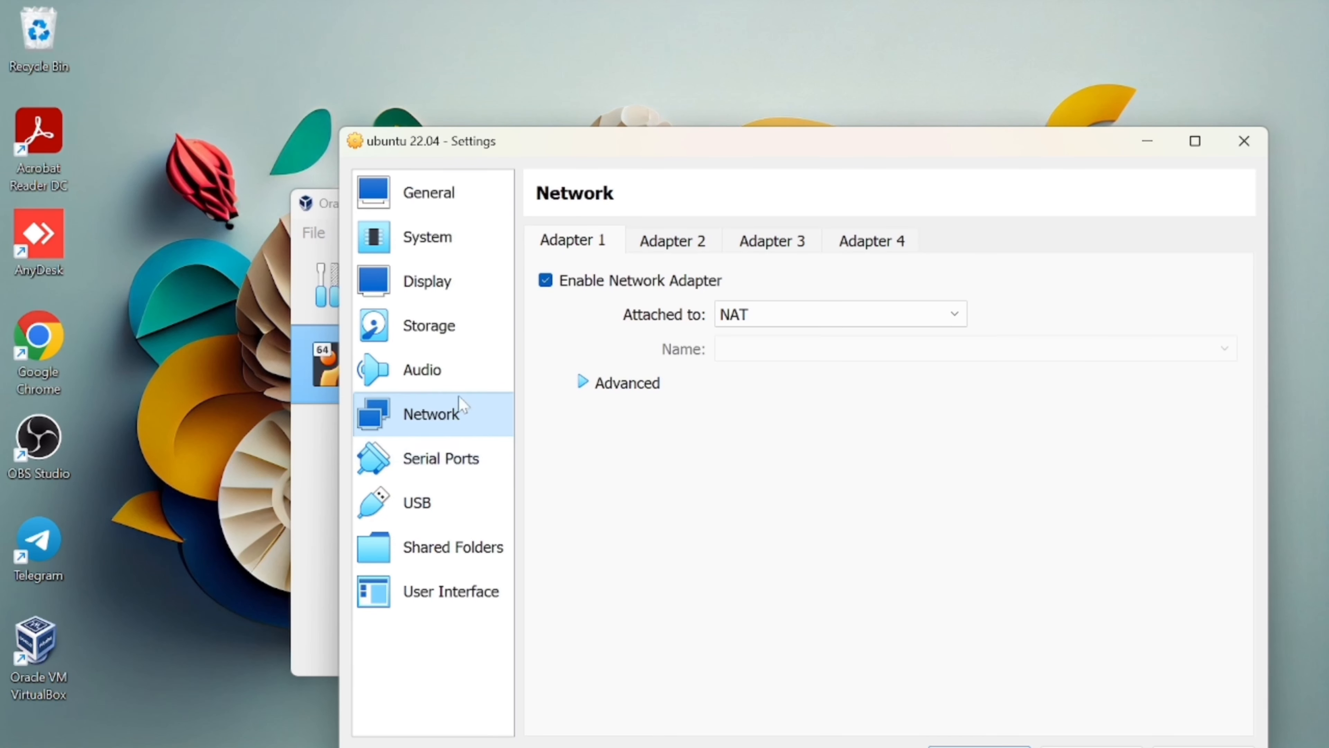
{"action": "left_click", "coordinate": [437, 471]}
{"action": "left_click", "coordinate": [440, 508]}
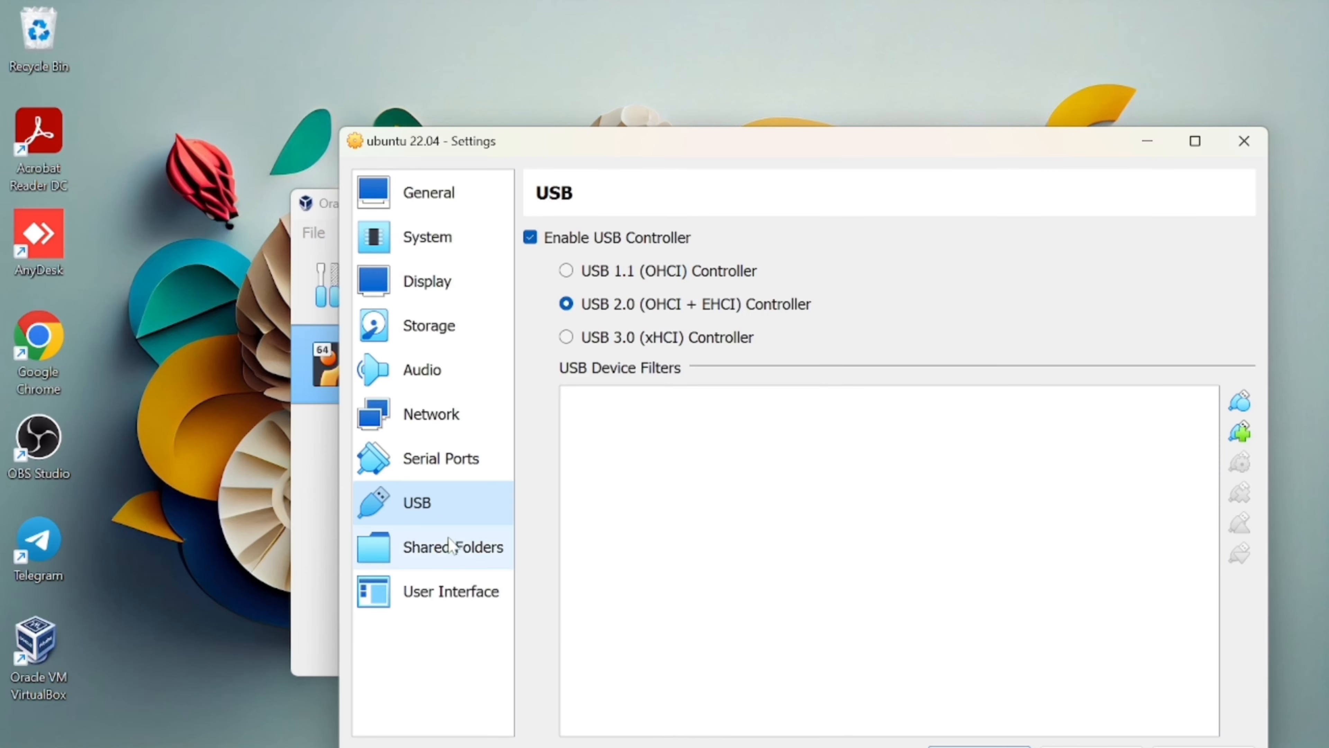
{"action": "left_click_drag", "start_coordinate": [771, 146], "coordinate": [747, 27]}
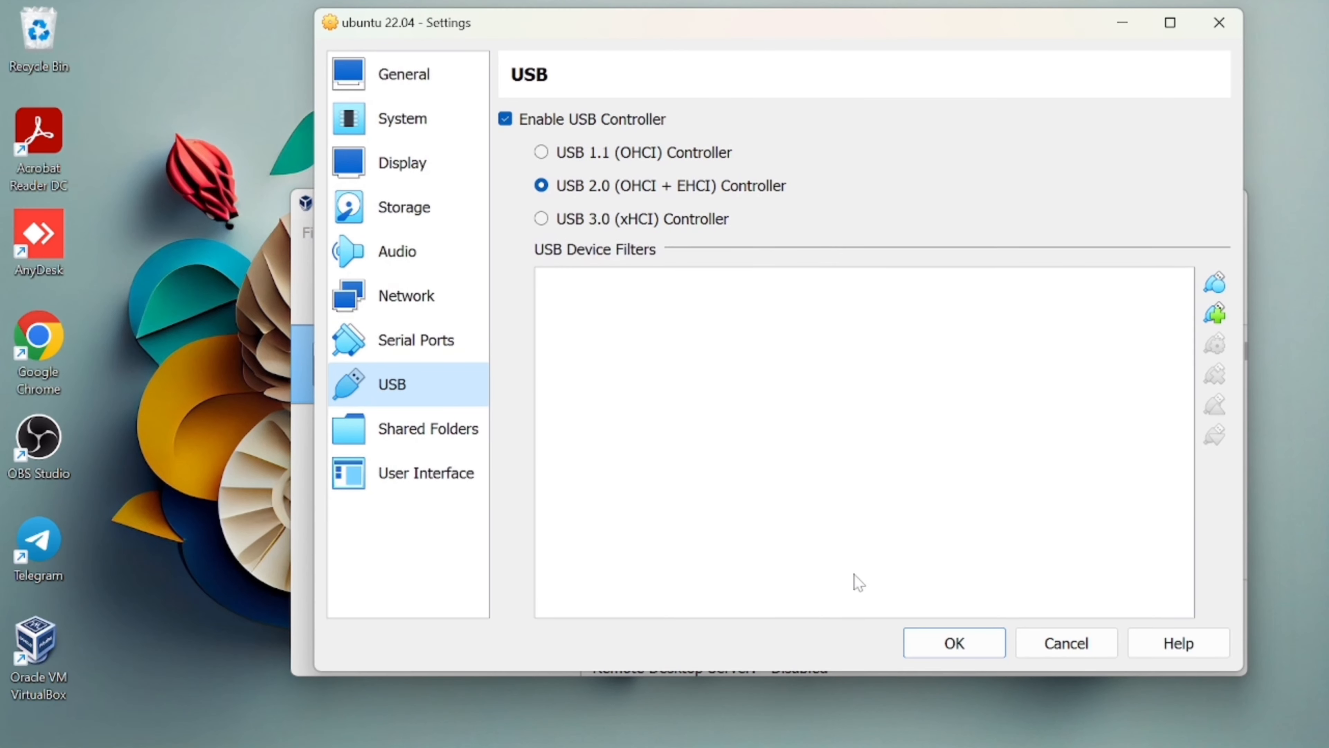
{"action": "left_click", "coordinate": [946, 650]}
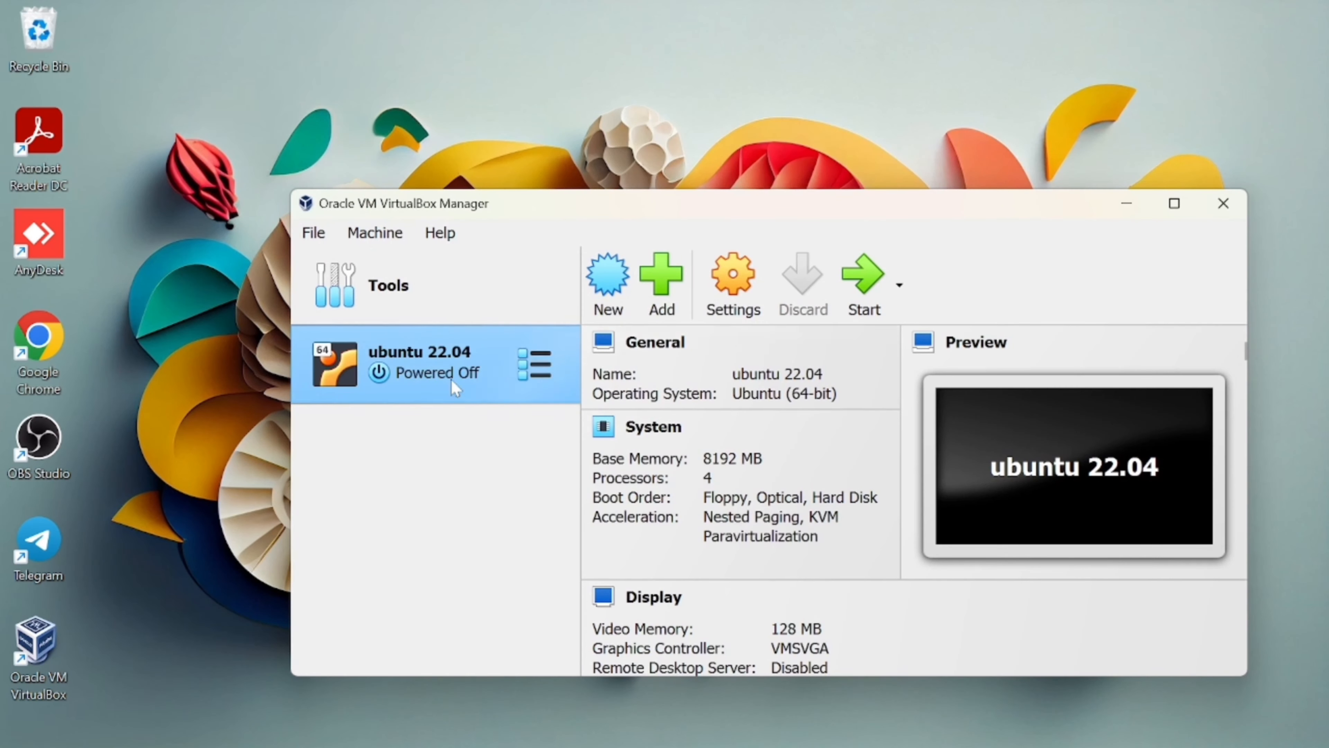
Start the ubuntu 22.04 VM and boot the 'Try or Install Ubuntu' GRUB entry.
{"action": "left_click", "coordinate": [849, 286]}
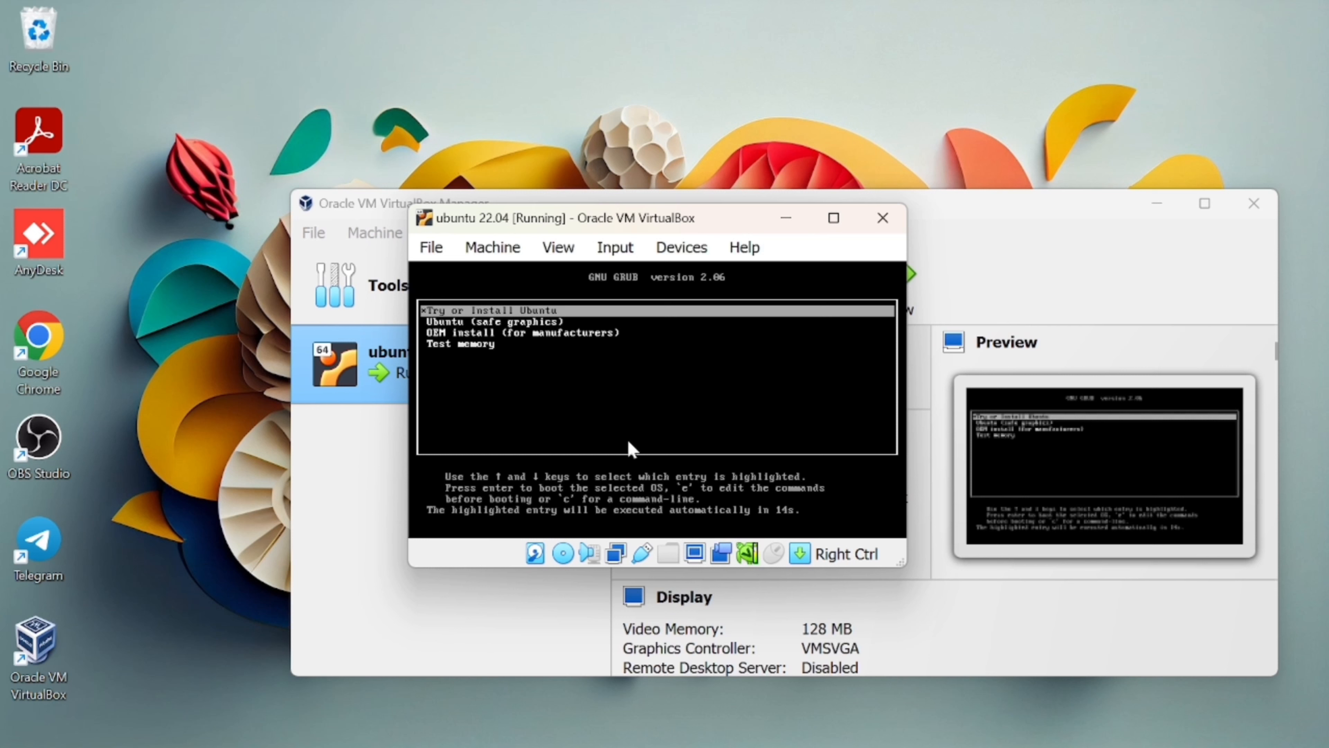
{"action": "key", "text": "Down"}
{"action": "key", "text": "Down"}
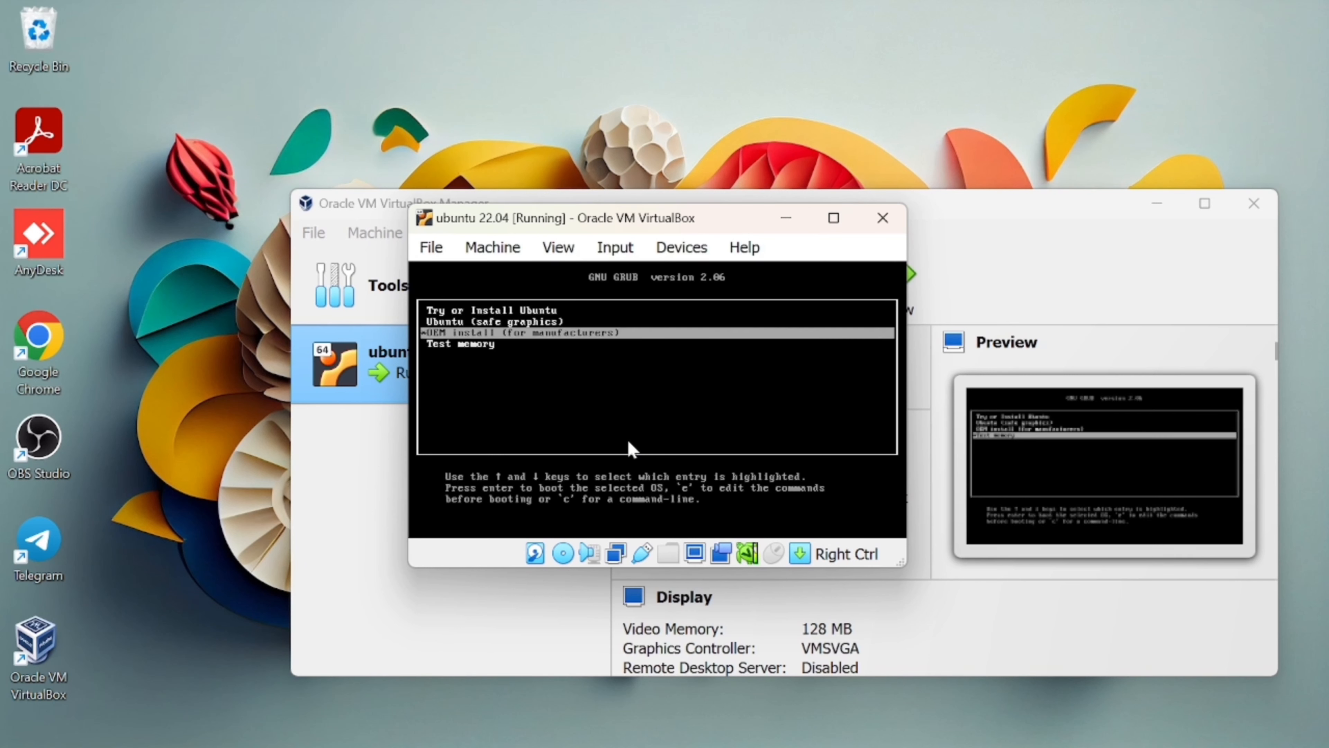
{"action": "key", "text": "Up"}
{"action": "key", "text": "Up"}
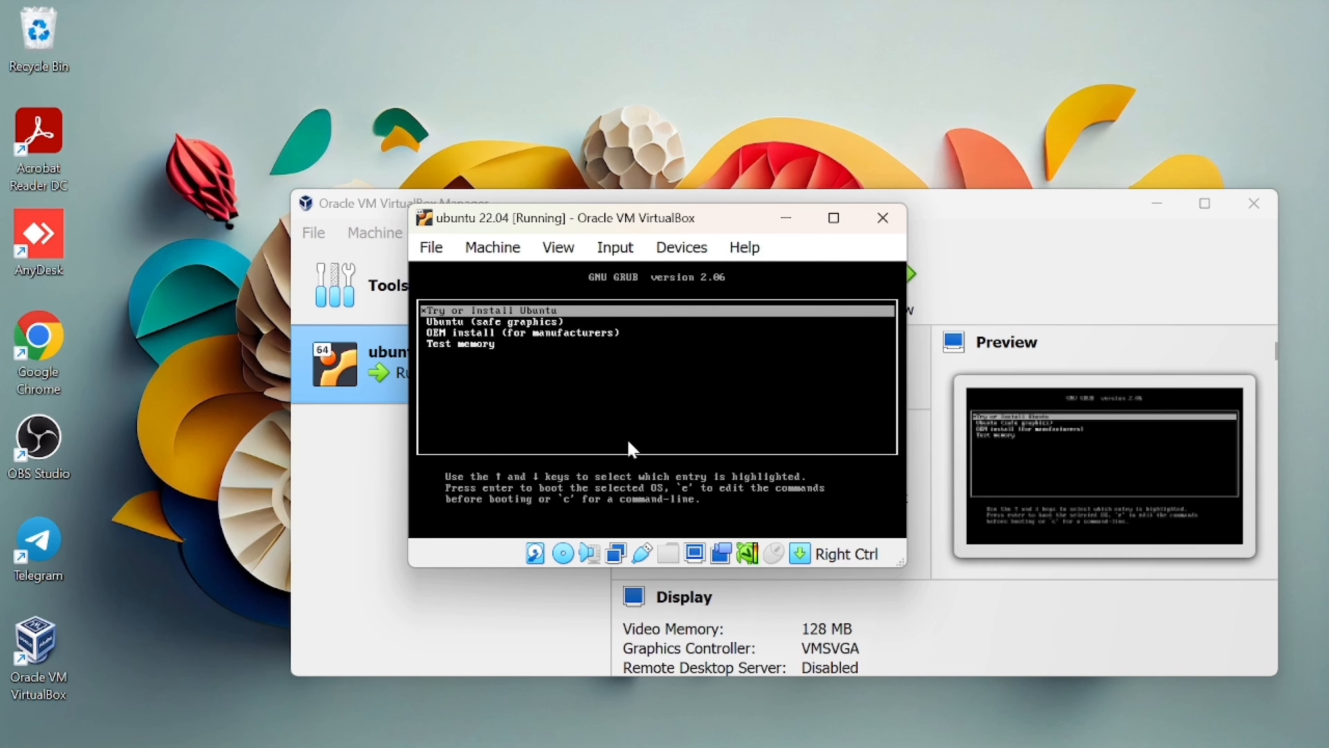
{"action": "key", "text": "Return"}
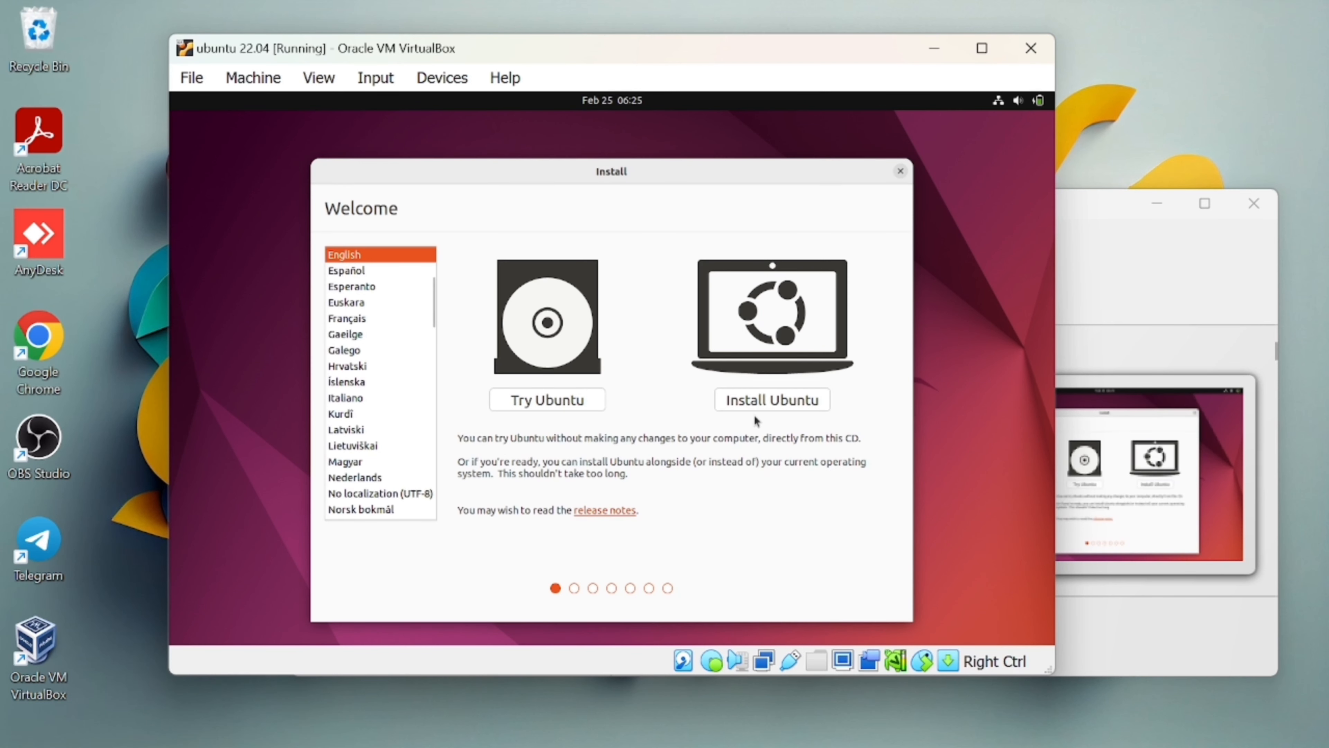
Choose Install Ubuntu with English (US) keyboard, Normal installation, and update downloads turned off.
{"action": "left_click", "coordinate": [786, 401]}
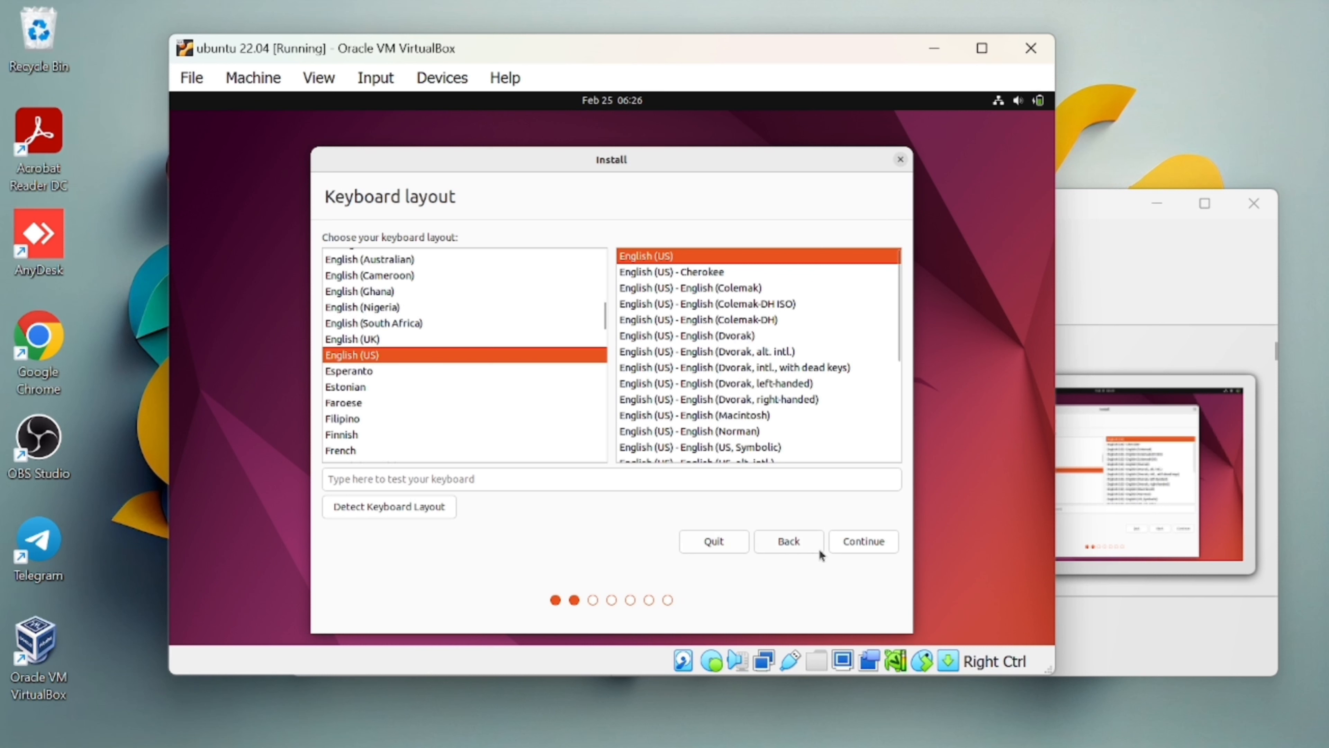
{"action": "left_click", "coordinate": [854, 542]}
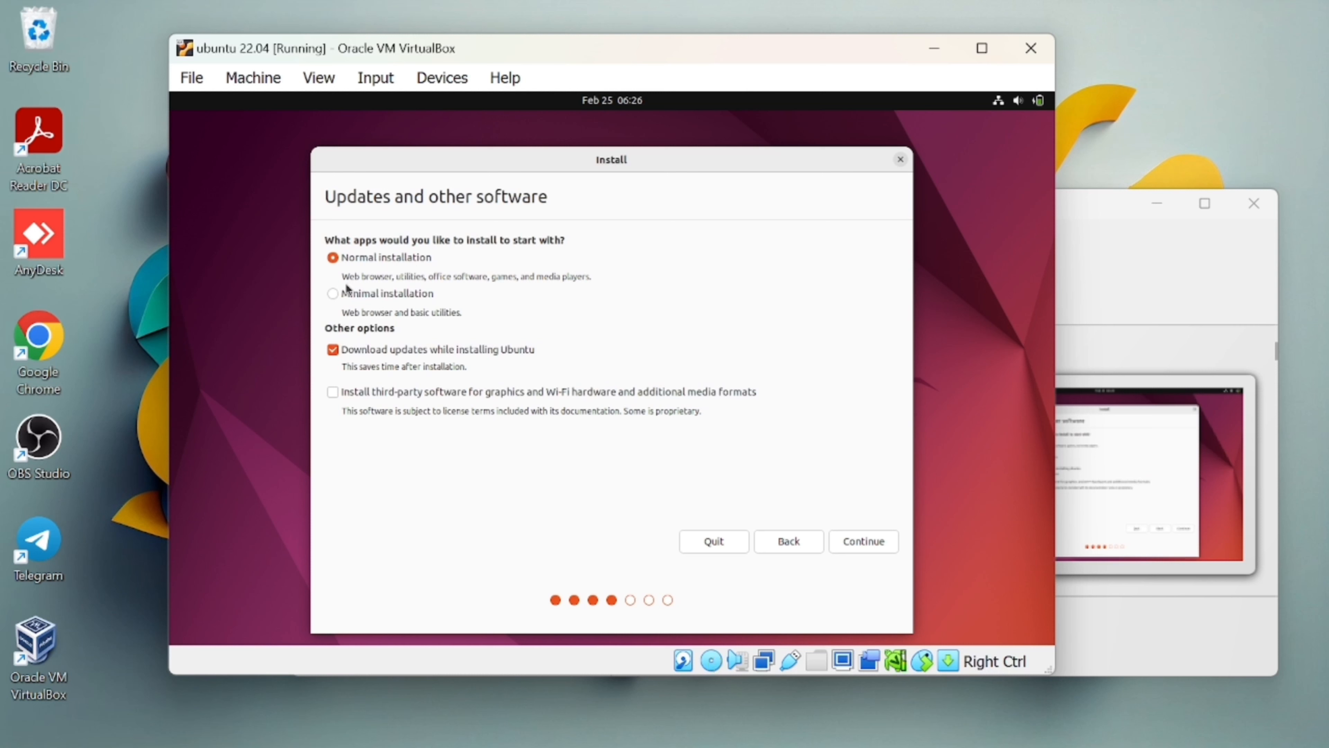
{"action": "left_click_drag", "start_coordinate": [345, 278], "coordinate": [493, 289]}
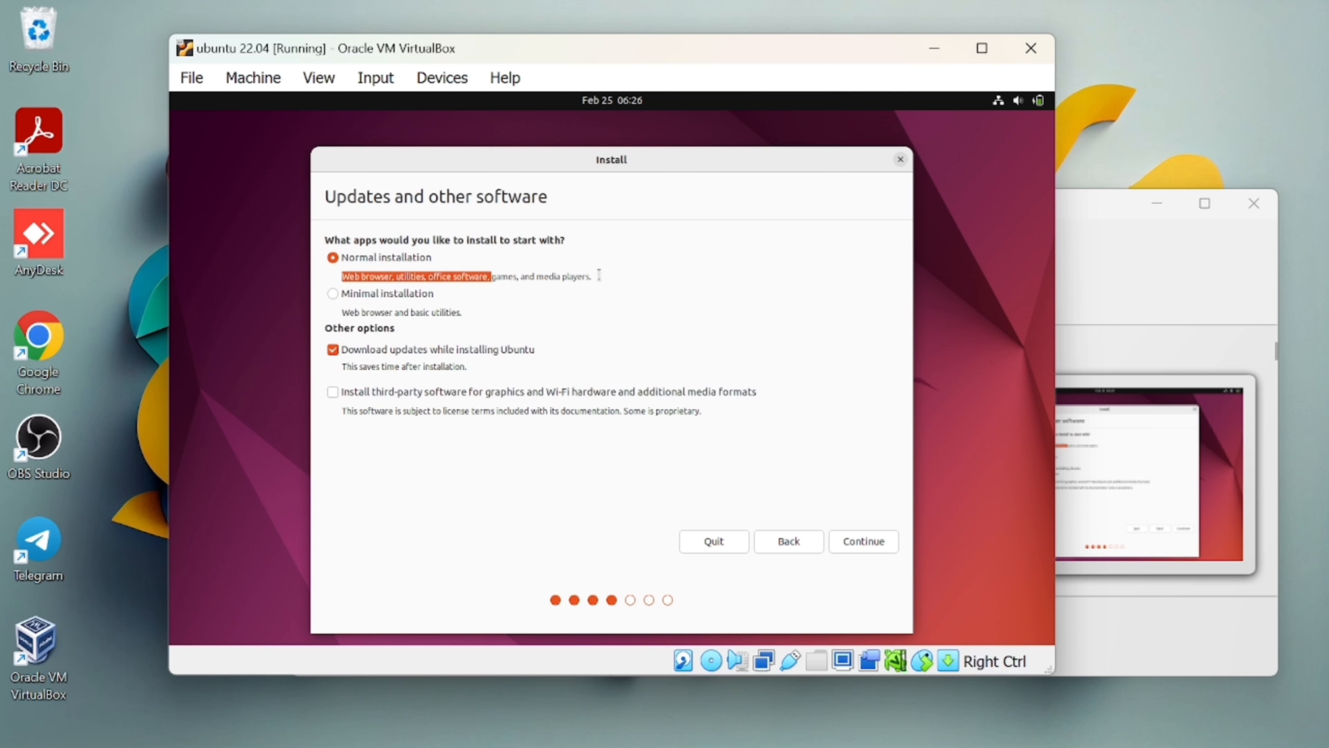
{"action": "left_click", "coordinate": [584, 276]}
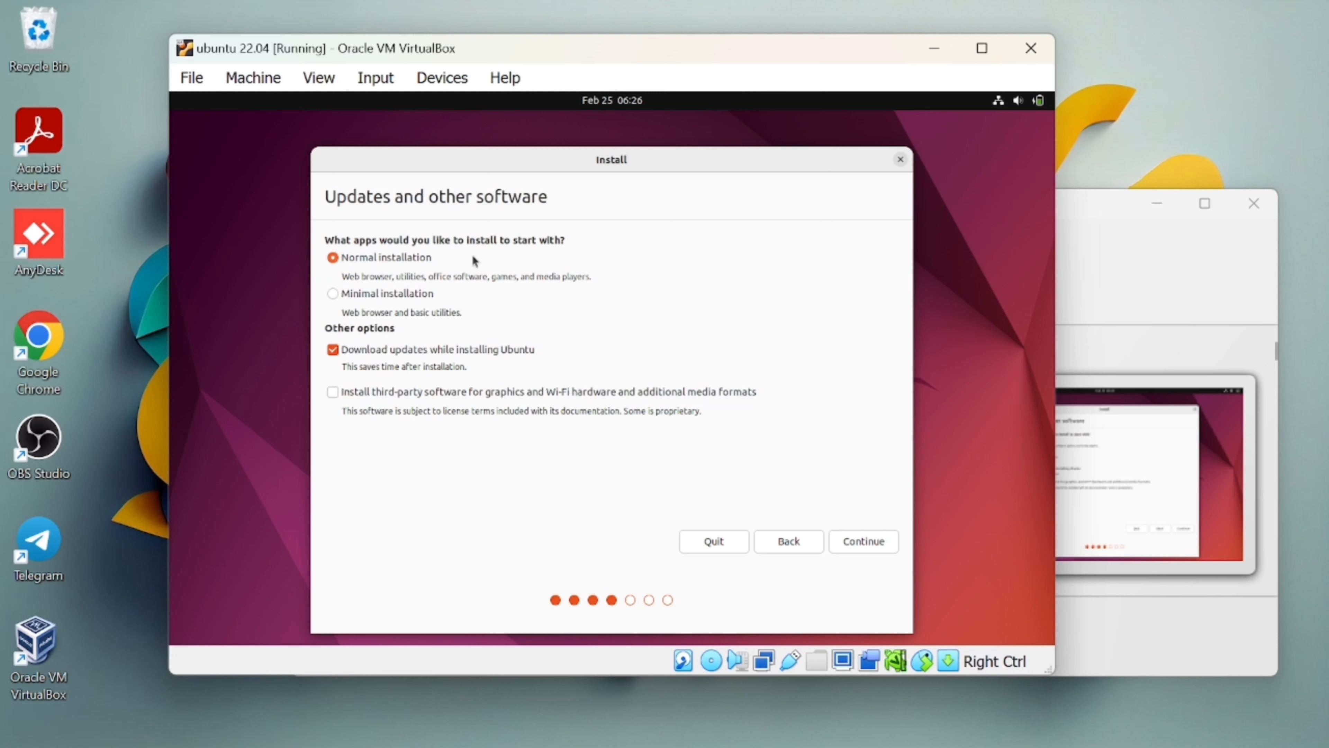
{"action": "left_click", "coordinate": [333, 352]}
{"action": "left_click", "coordinate": [866, 548]}
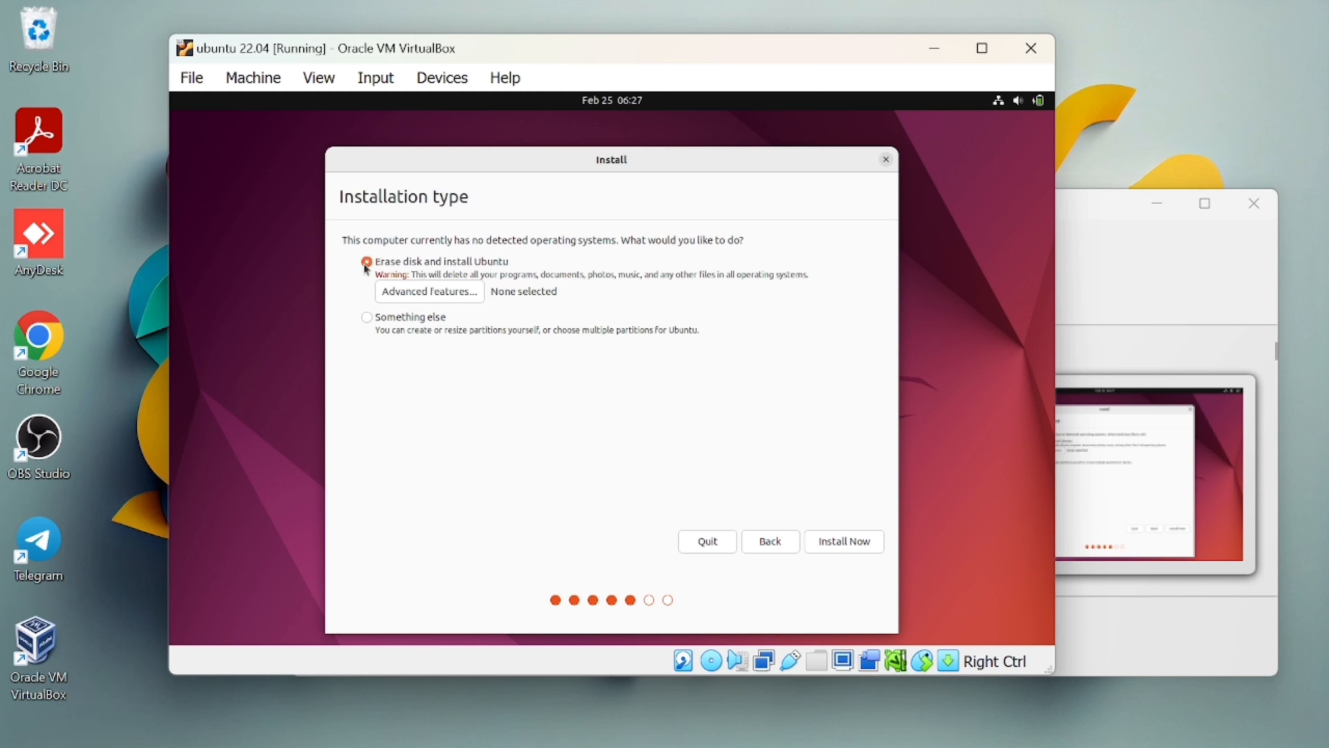
Start the installation with Erase disk and install Ubuntu, confirming the disk changes.
{"action": "left_click", "coordinate": [855, 545]}
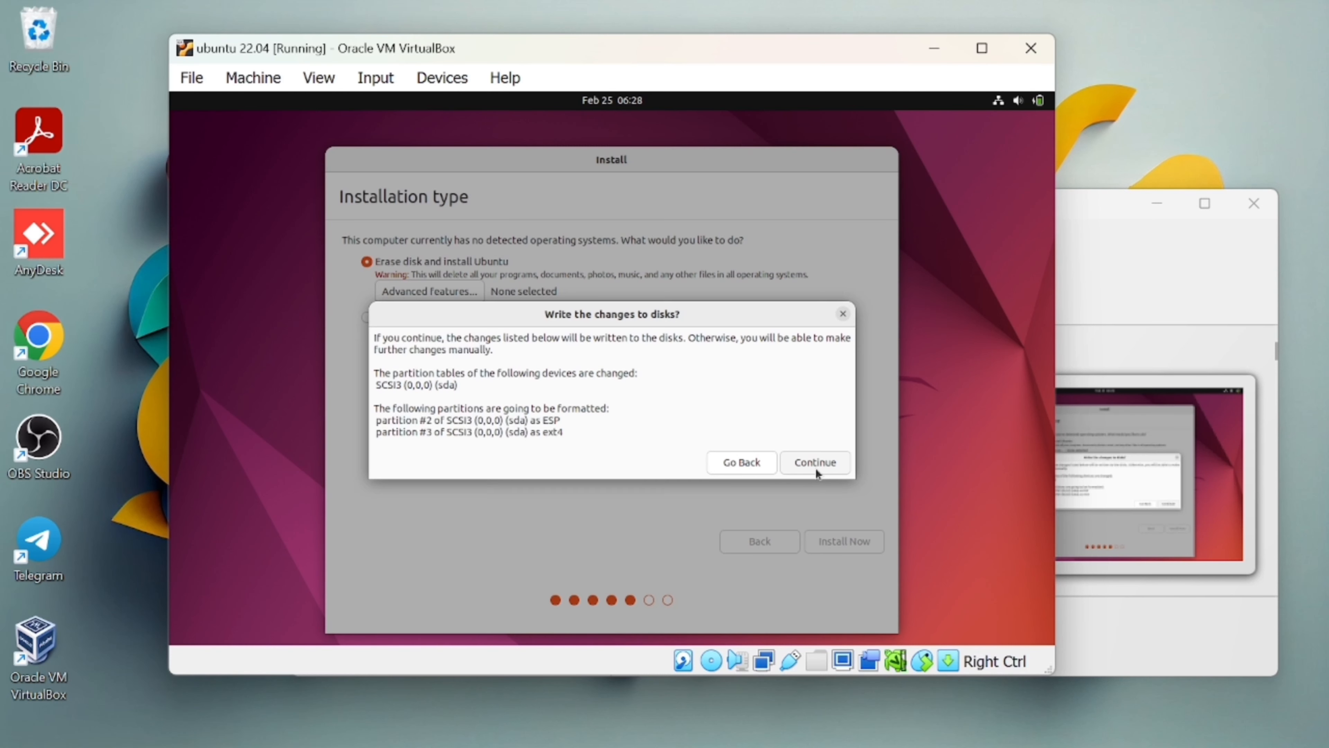
{"action": "left_click", "coordinate": [816, 463]}
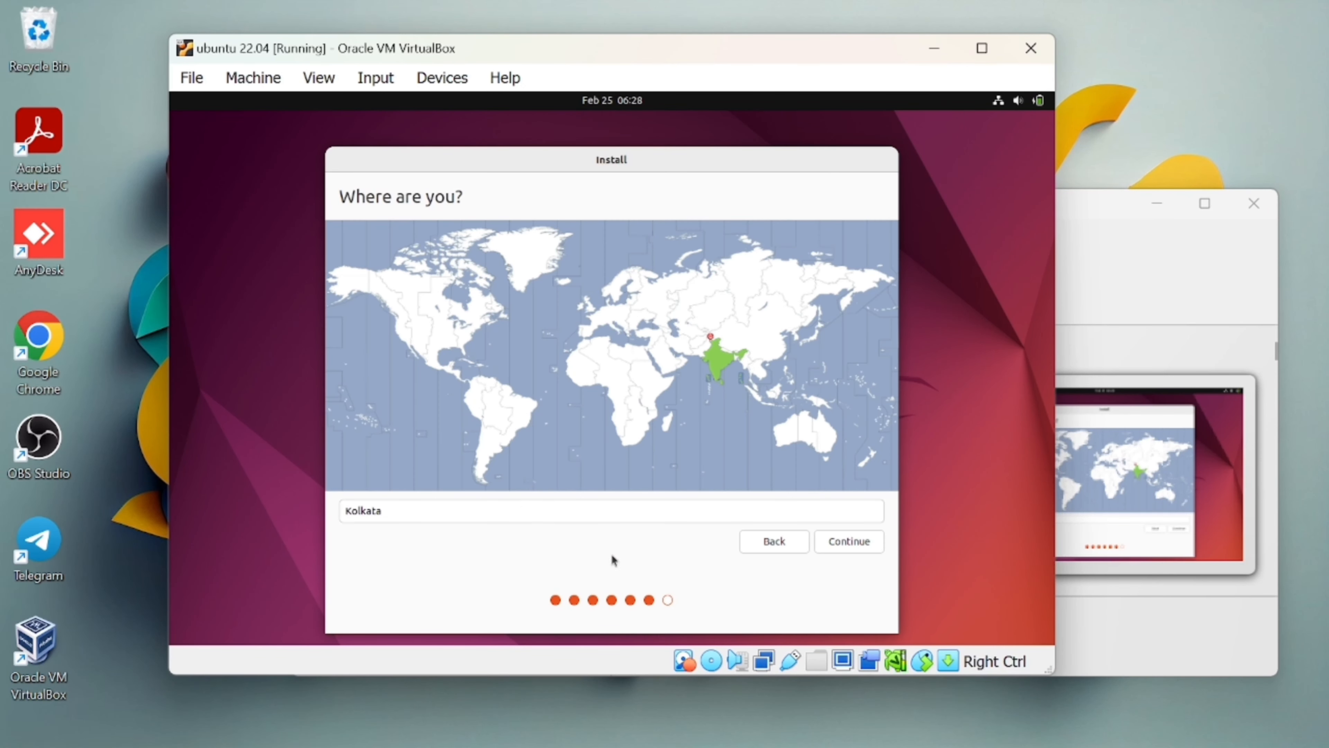
Accept Kolkata as the location and enter the account name on the Who are you? form.
{"action": "left_click", "coordinate": [849, 542]}
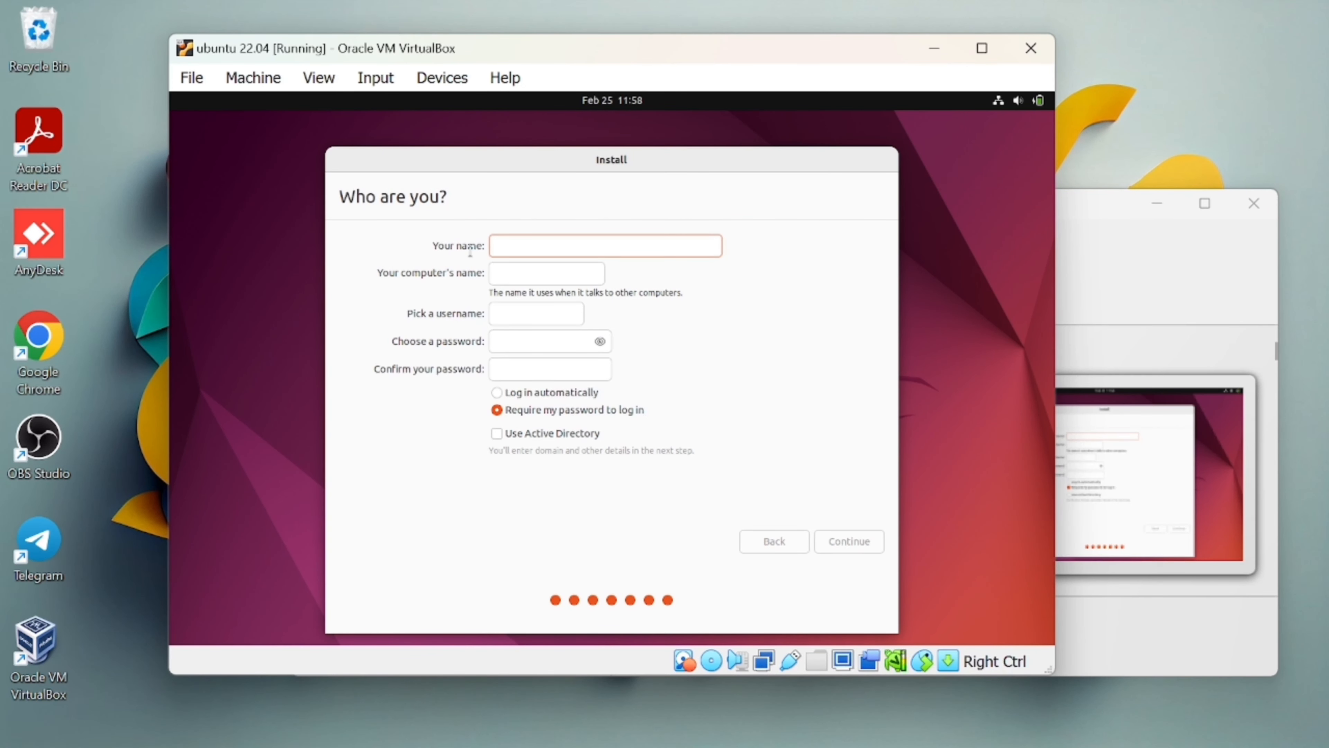
{"action": "triple_click", "coordinate": [470, 251]}
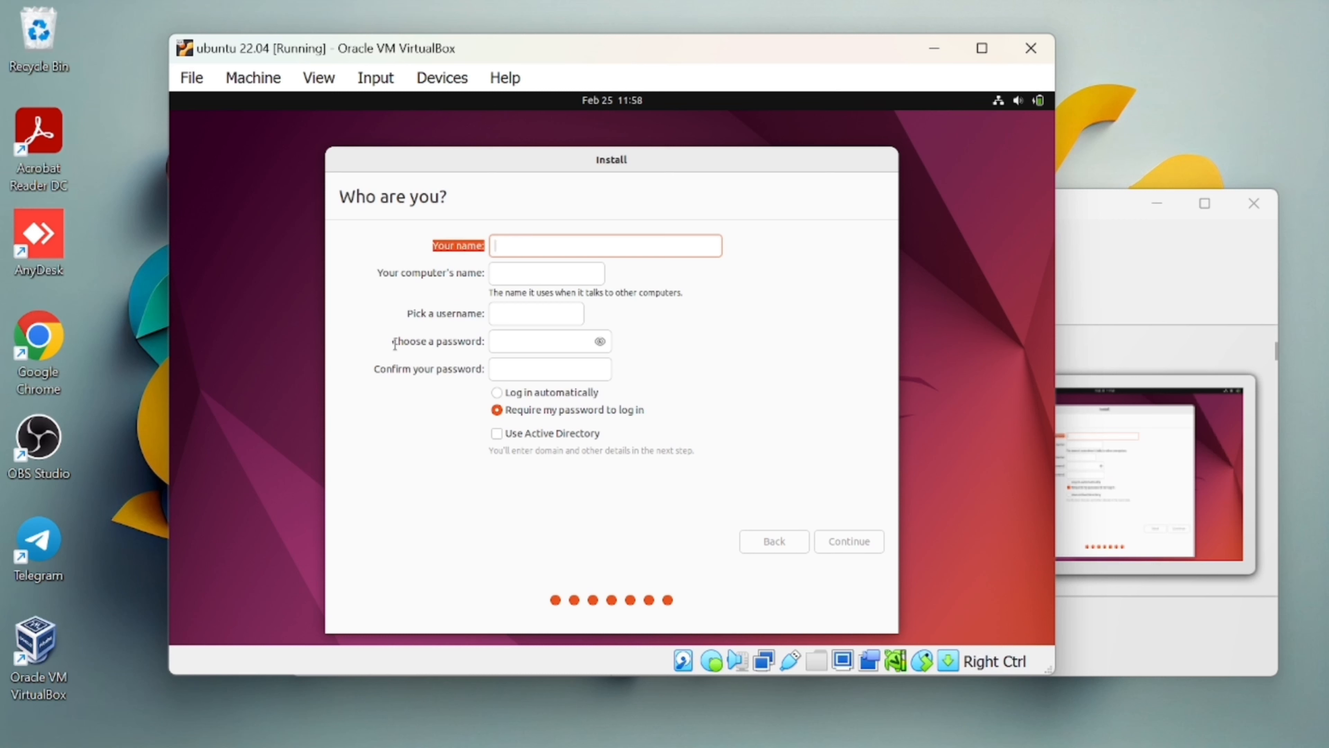
{"action": "left_click_drag", "start_coordinate": [395, 344], "coordinate": [501, 319]}
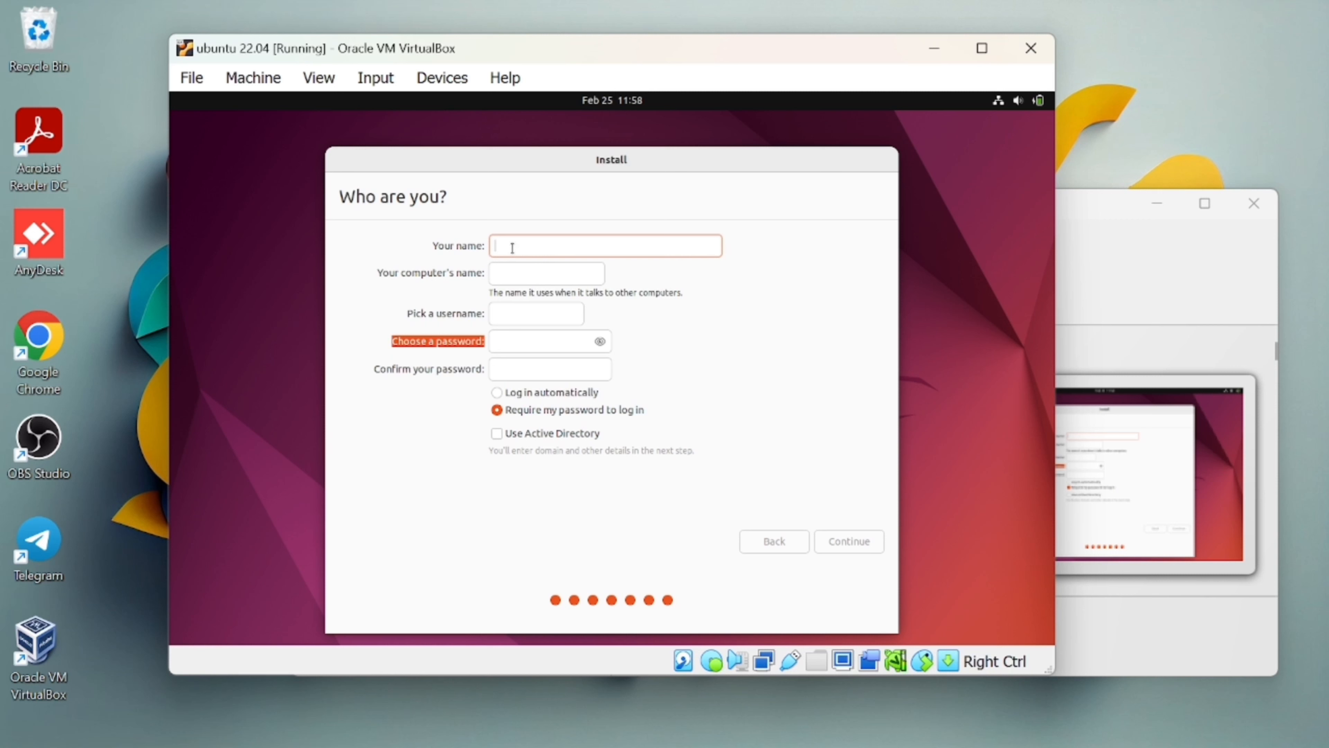
{"action": "type", "text": "podpil"}
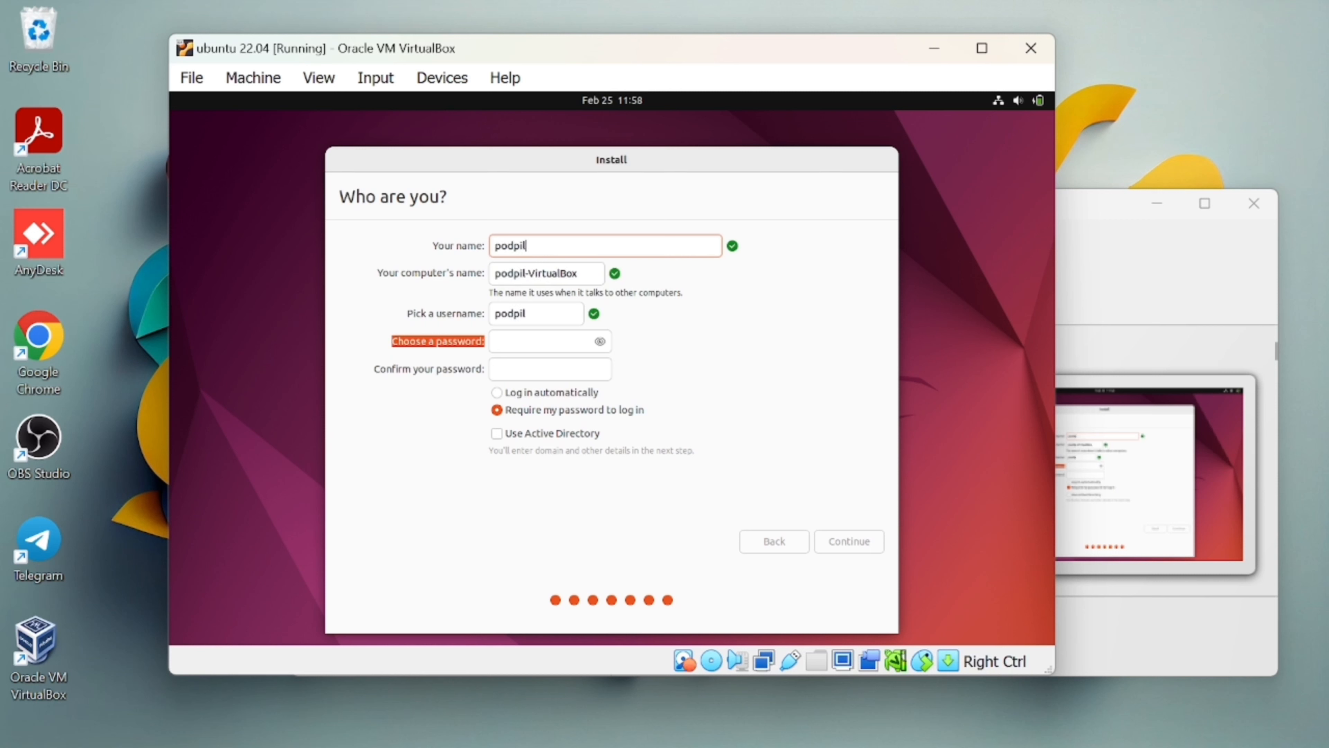
{"action": "type", "text": "ot"}
Enter and confirm the account password, choose Log in automatically, and continue.
{"action": "left_click", "coordinate": [506, 340]}
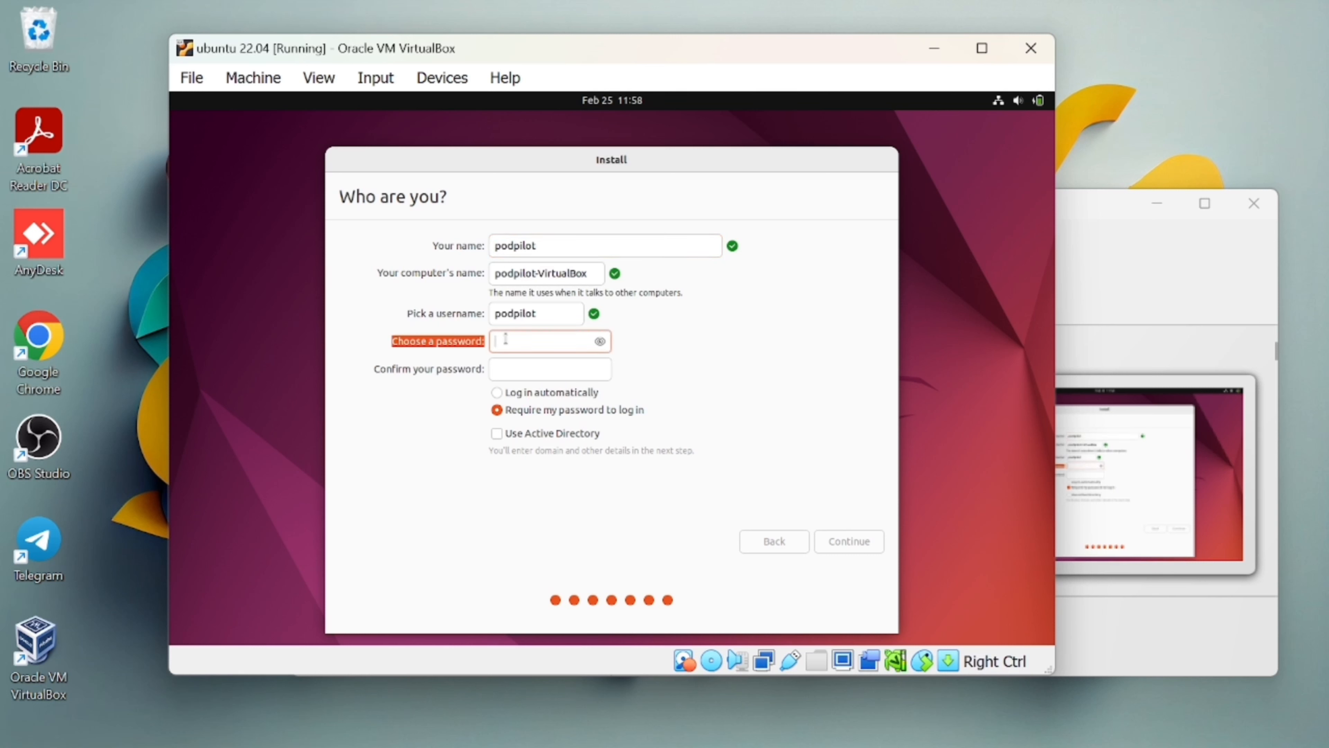
{"action": "type", "text": "1234"}
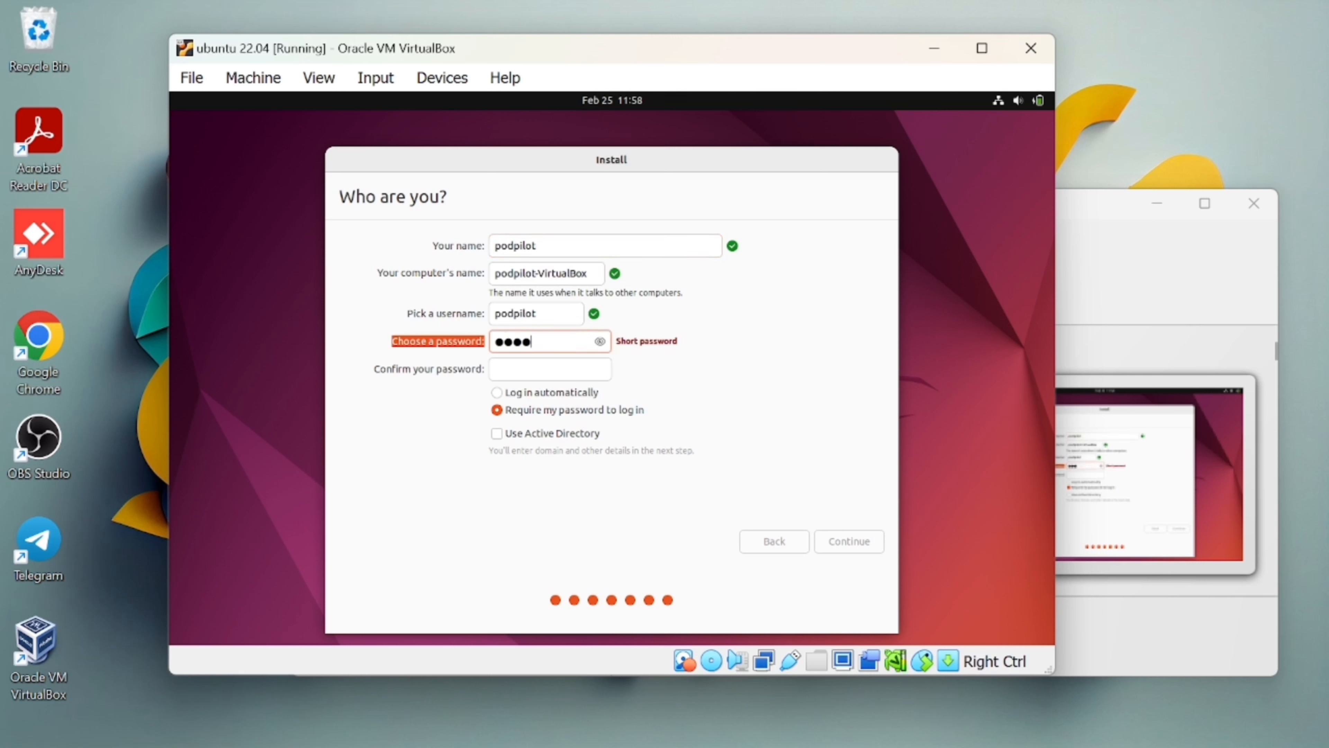
{"action": "left_click", "coordinate": [532, 366]}
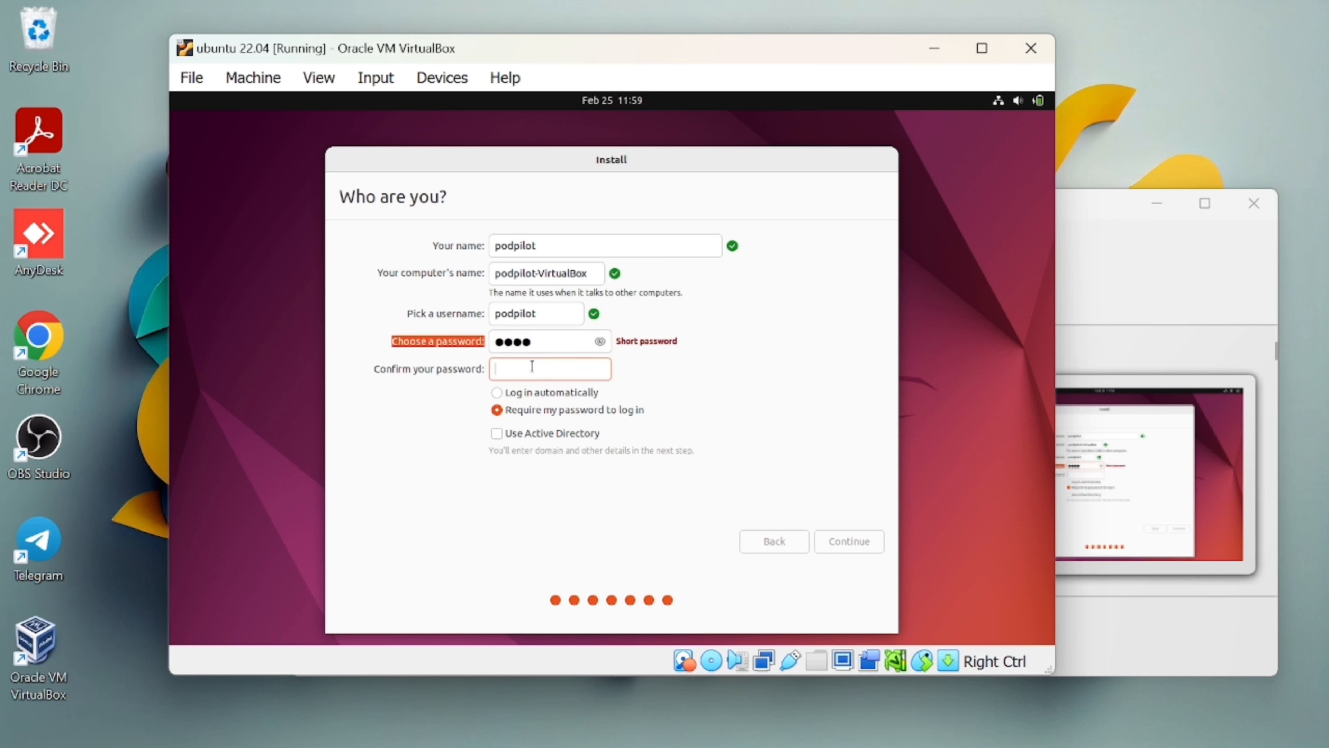
{"action": "type", "text": "1234"}
{"action": "left_click", "coordinate": [498, 397]}
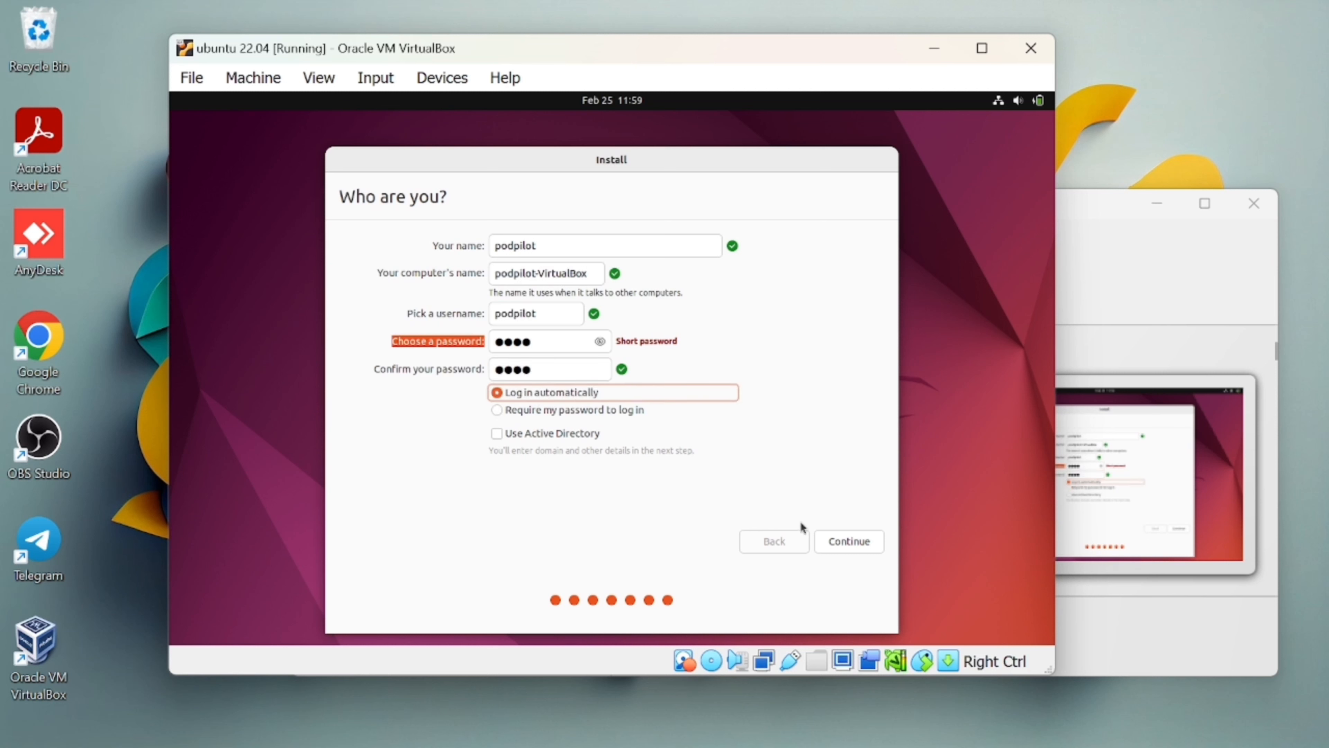
{"action": "left_click", "coordinate": [848, 545]}
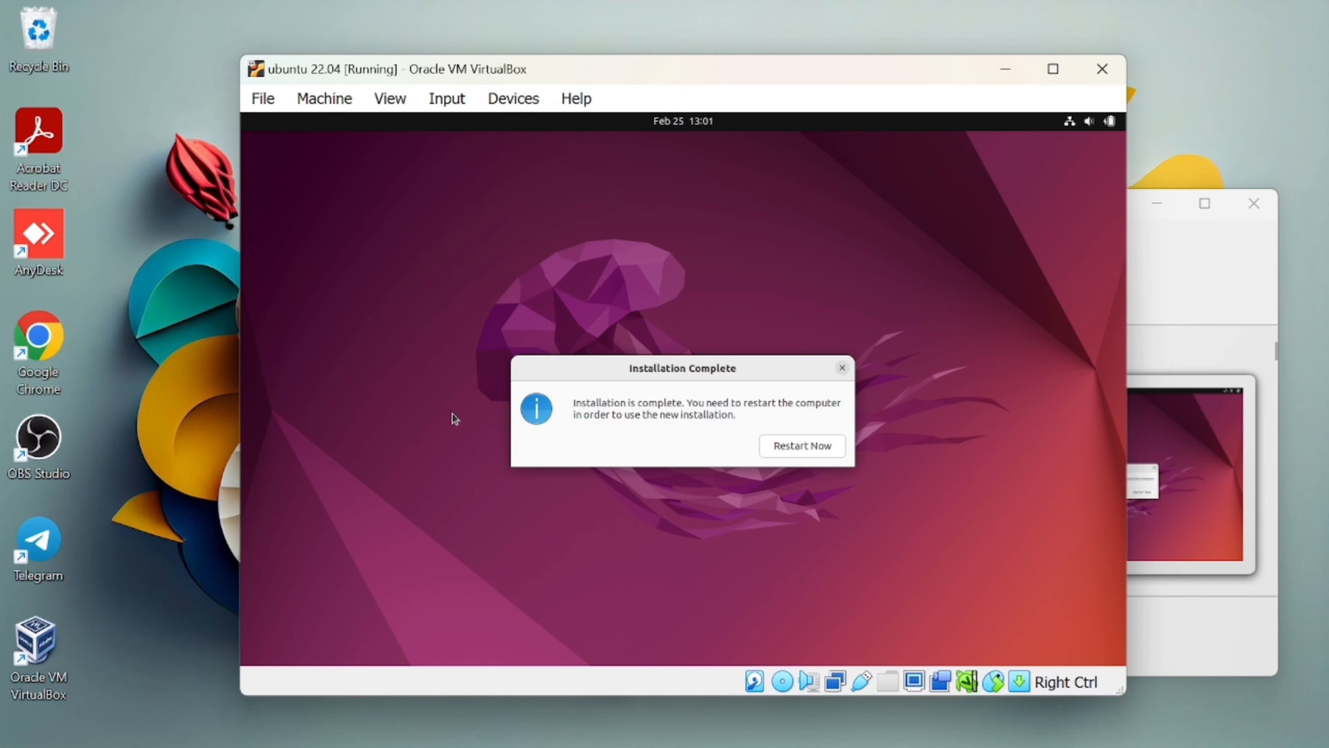
Restart the VM from Installation Complete and continue past the remove-installation-medium prompt.
{"action": "left_click", "coordinate": [816, 451]}
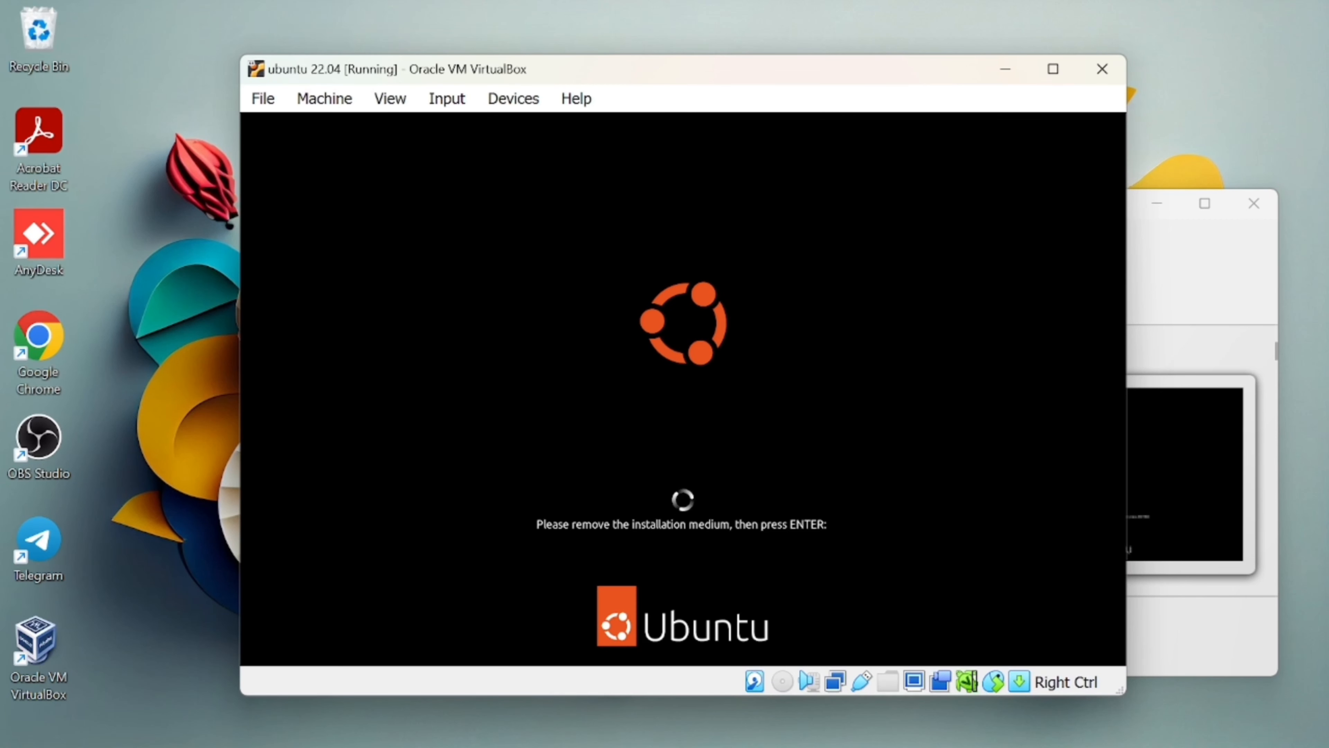
{"action": "key", "text": "Return"}
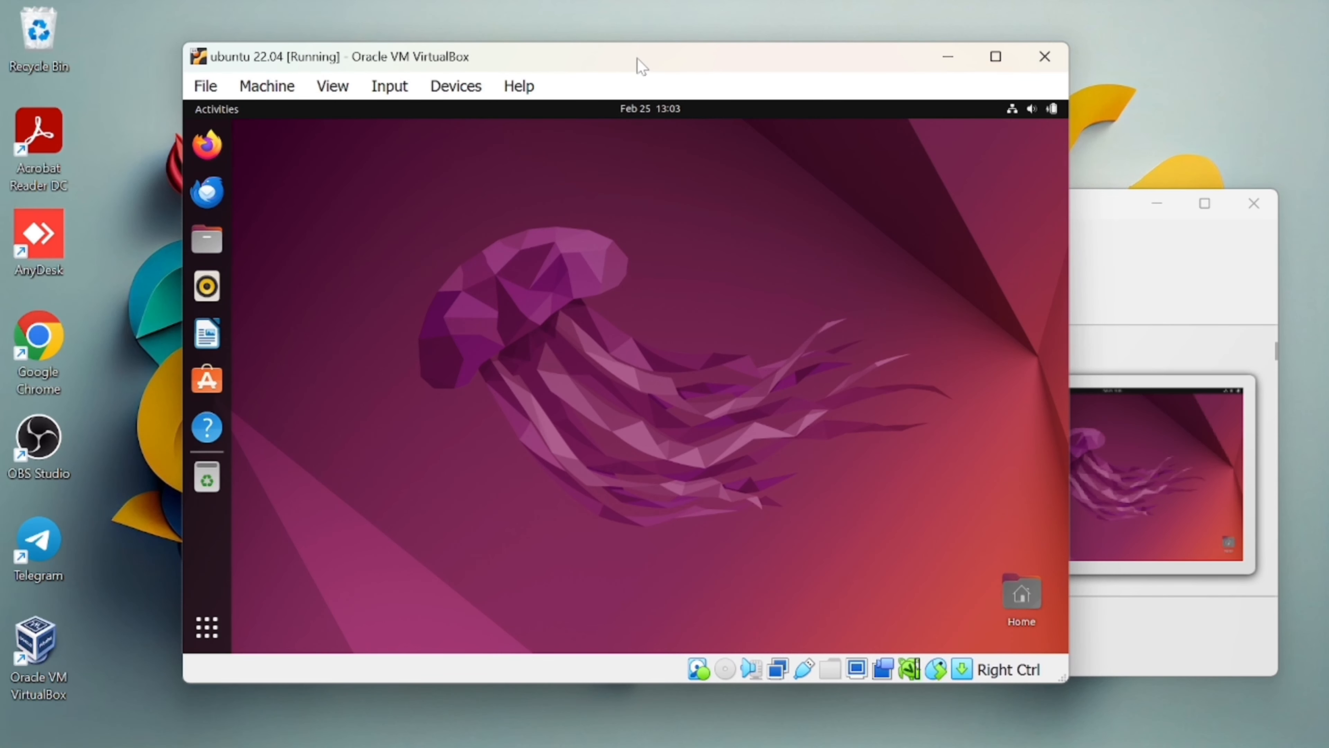
Maximize the VM window, insert the Guest Additions CD image, and open the VBox_GAs_7.0.14 disc.
{"action": "left_click_drag", "start_coordinate": [643, 67], "coordinate": [717, 1]}
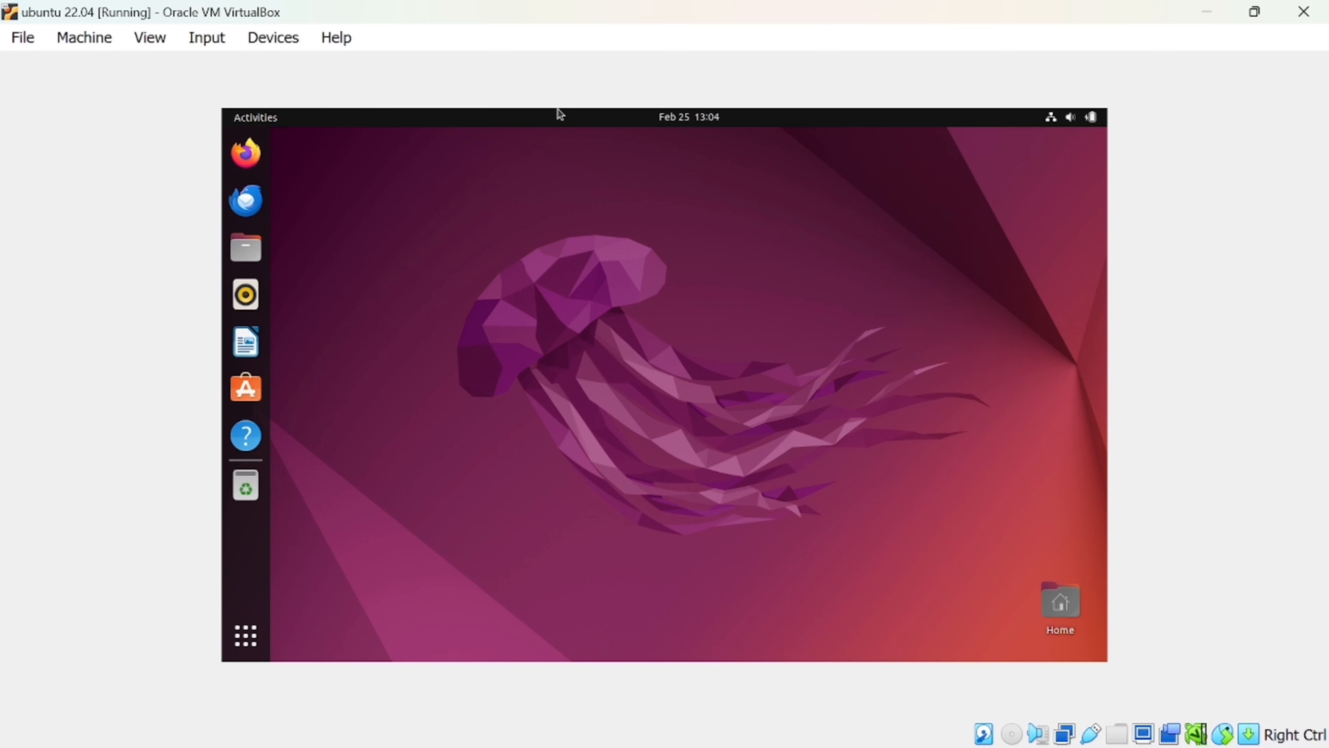
{"action": "left_click", "coordinate": [270, 42]}
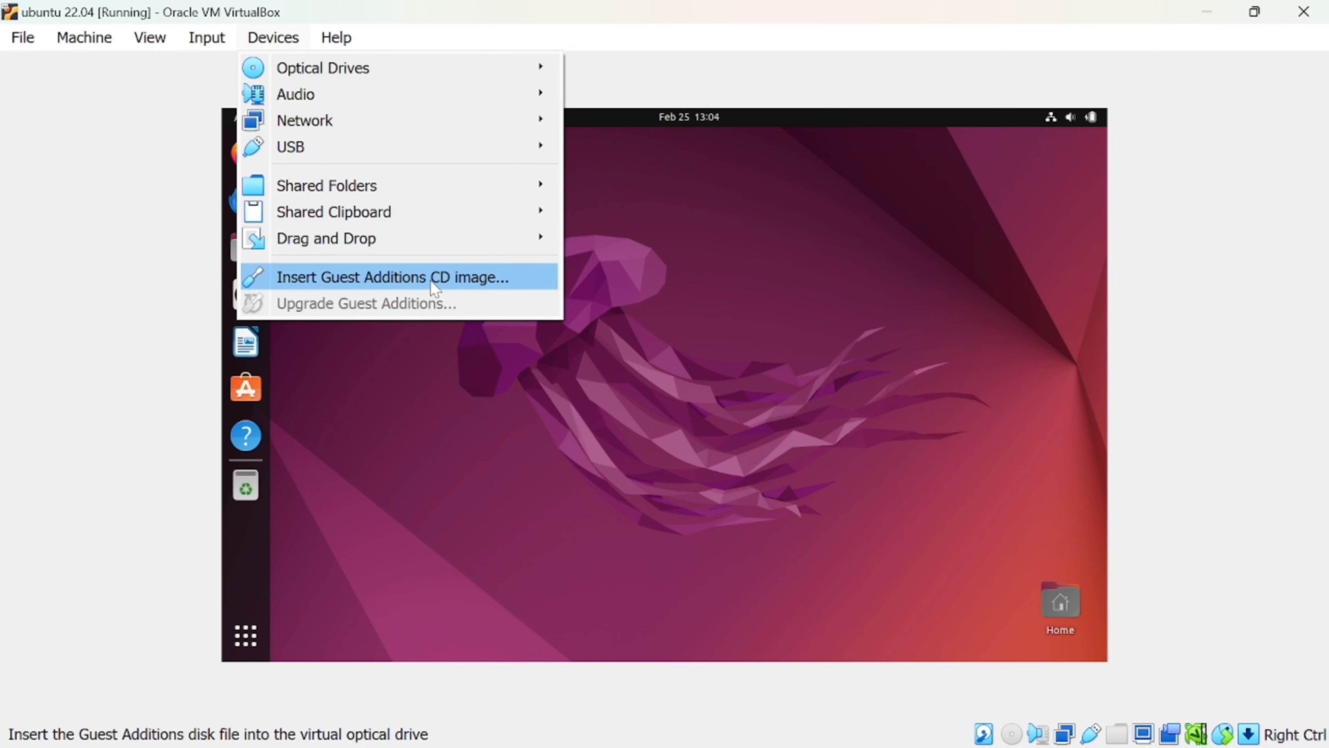
{"action": "left_click", "coordinate": [418, 288]}
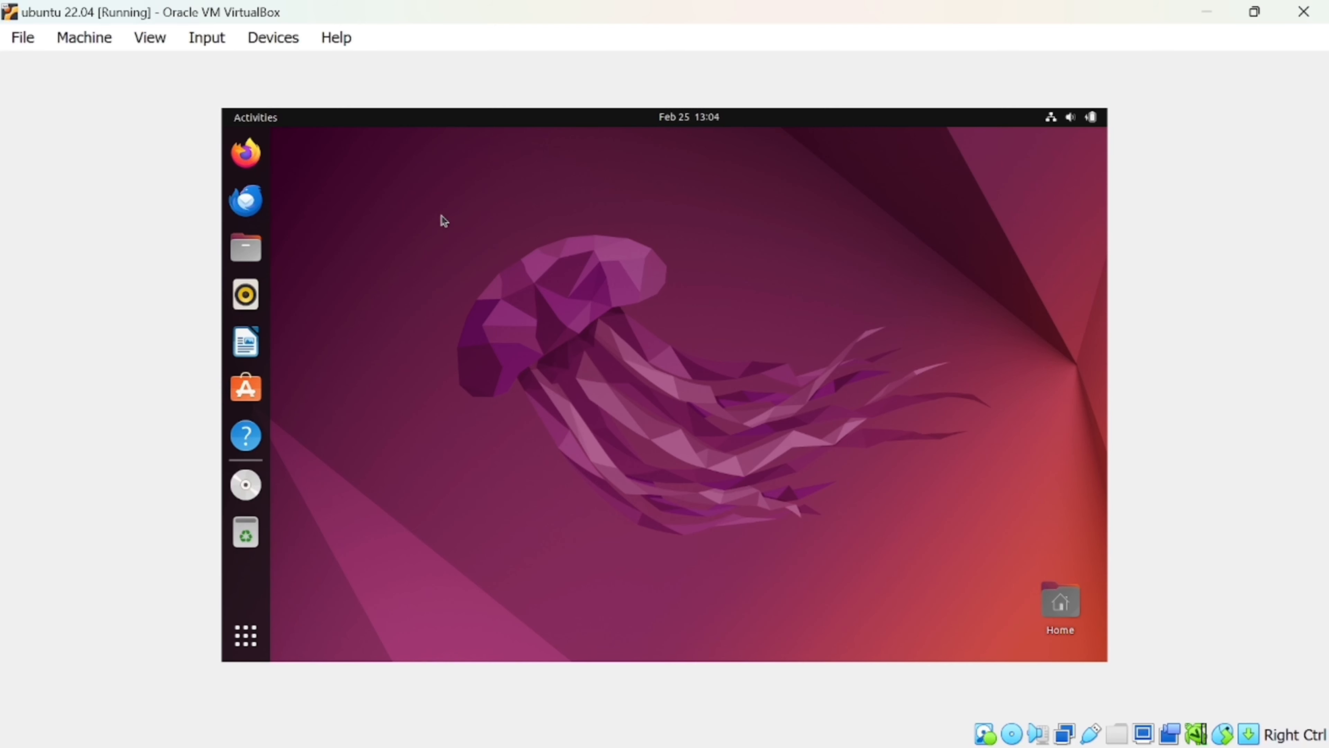
{"action": "left_click", "coordinate": [244, 484]}
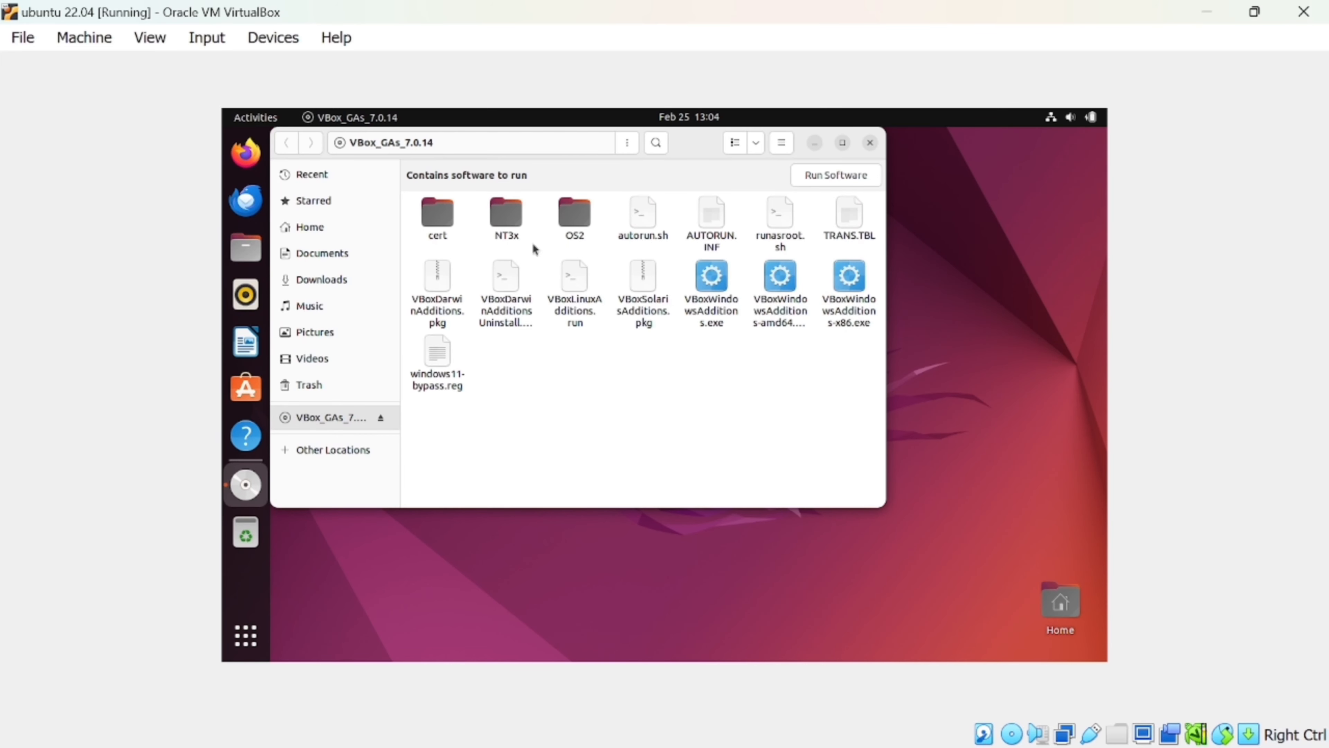
{"action": "left_click_drag", "start_coordinate": [687, 142], "coordinate": [777, 191]}
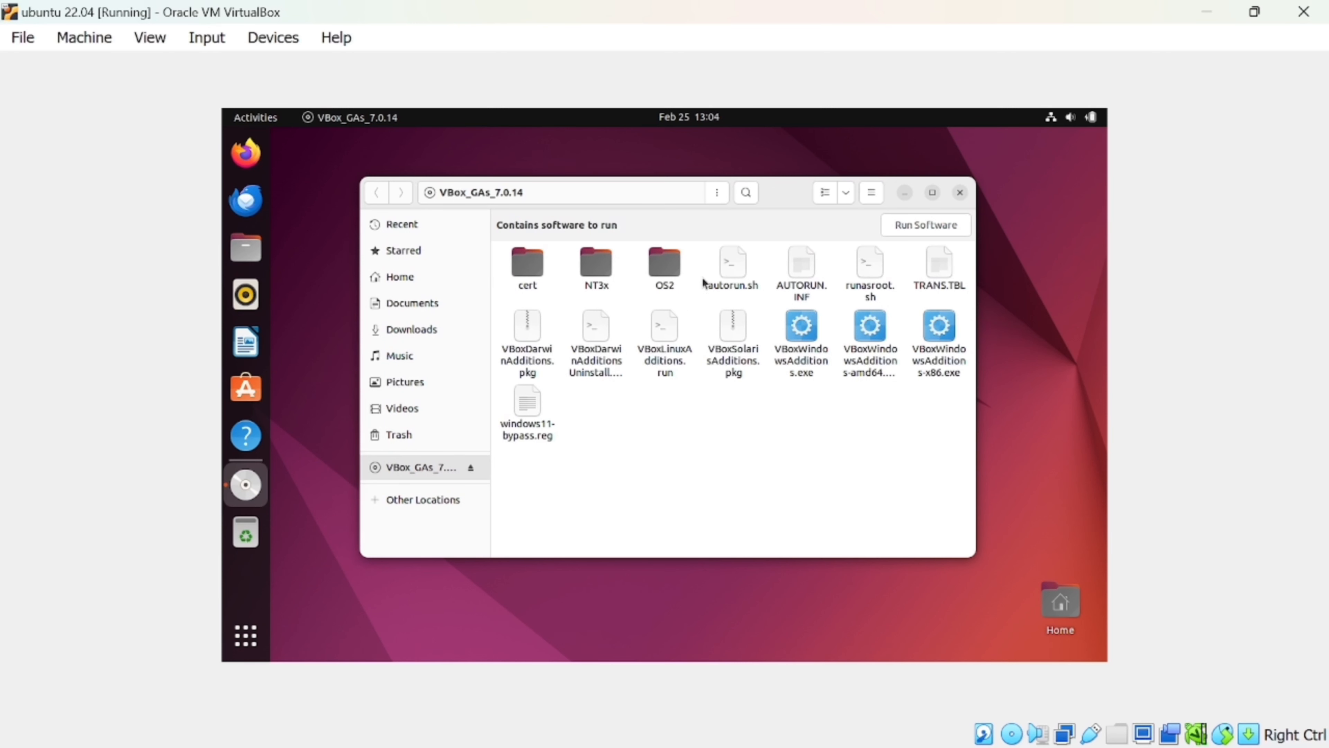
Open a maximized terminal in the disc folder and list its files with ls.
{"action": "right_click", "coordinate": [647, 427]}
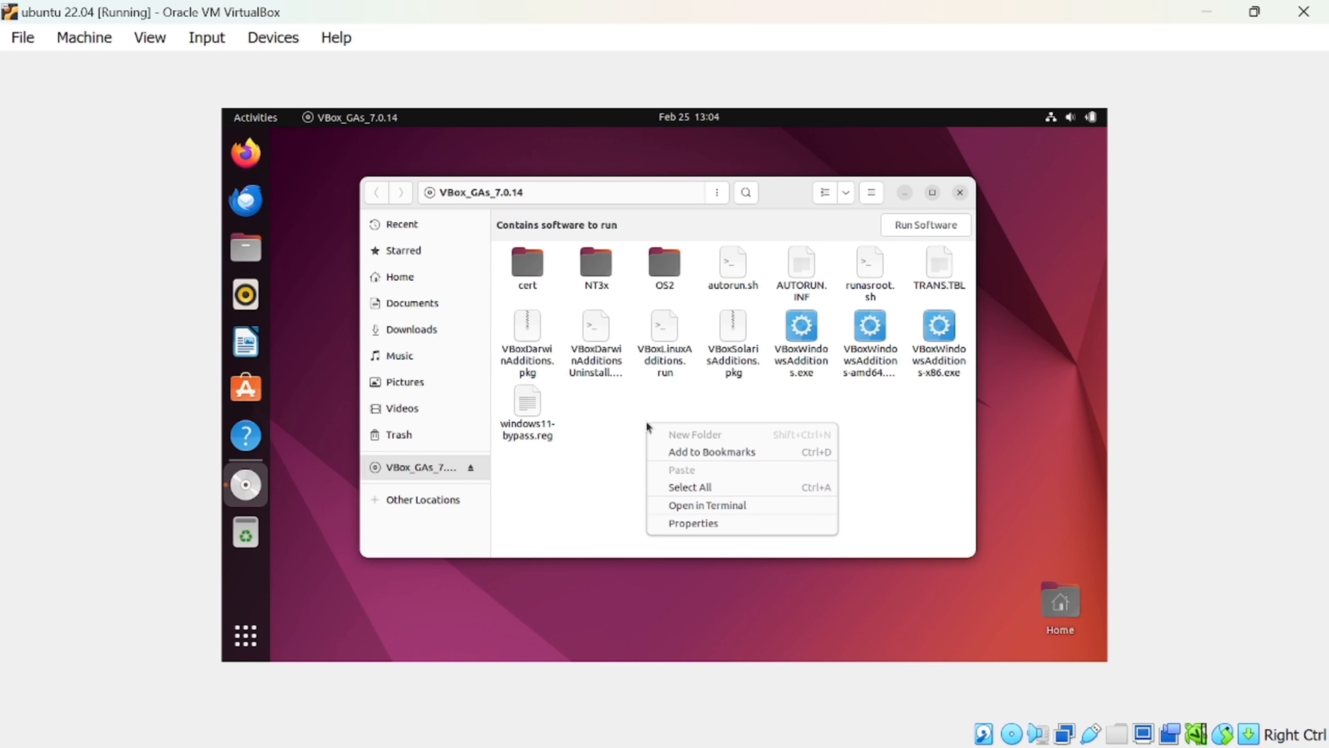
{"action": "left_click", "coordinate": [699, 506]}
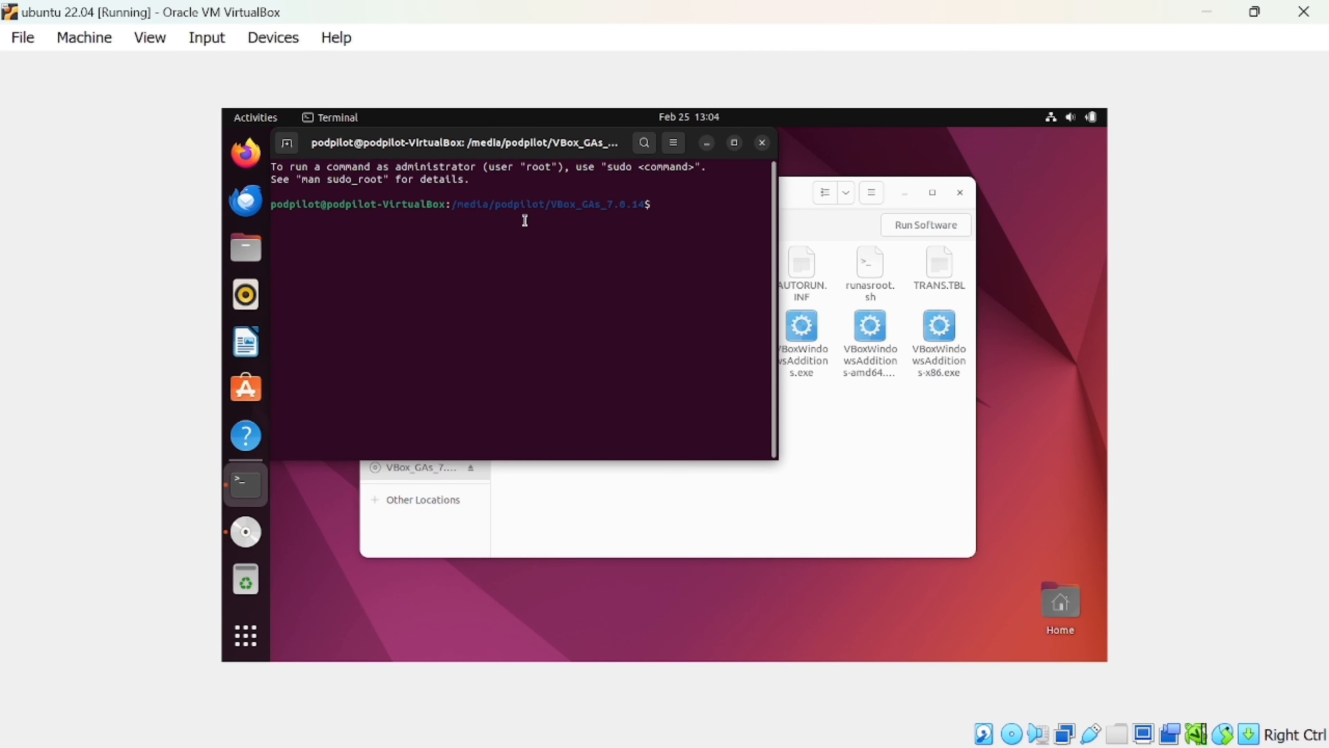
{"action": "left_click_drag", "start_coordinate": [549, 152], "coordinate": [704, 246]}
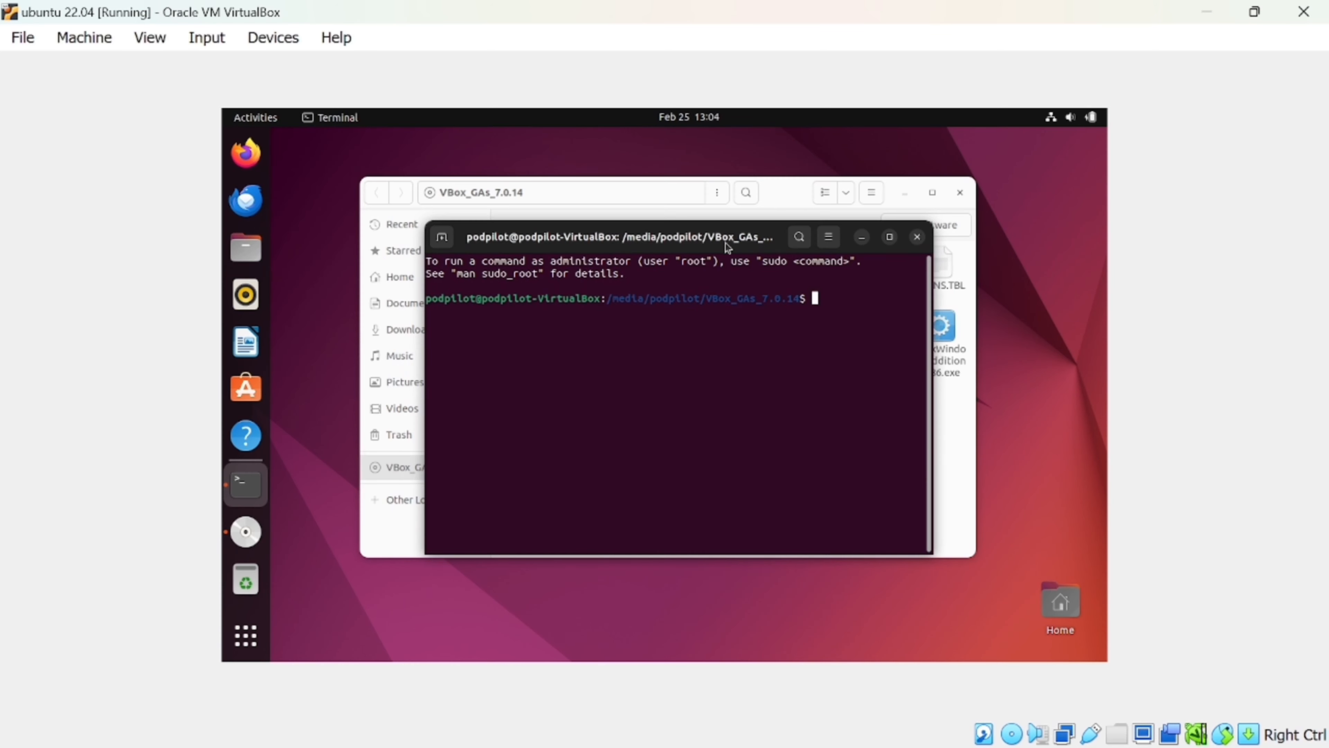
{"action": "left_click", "coordinate": [890, 237]}
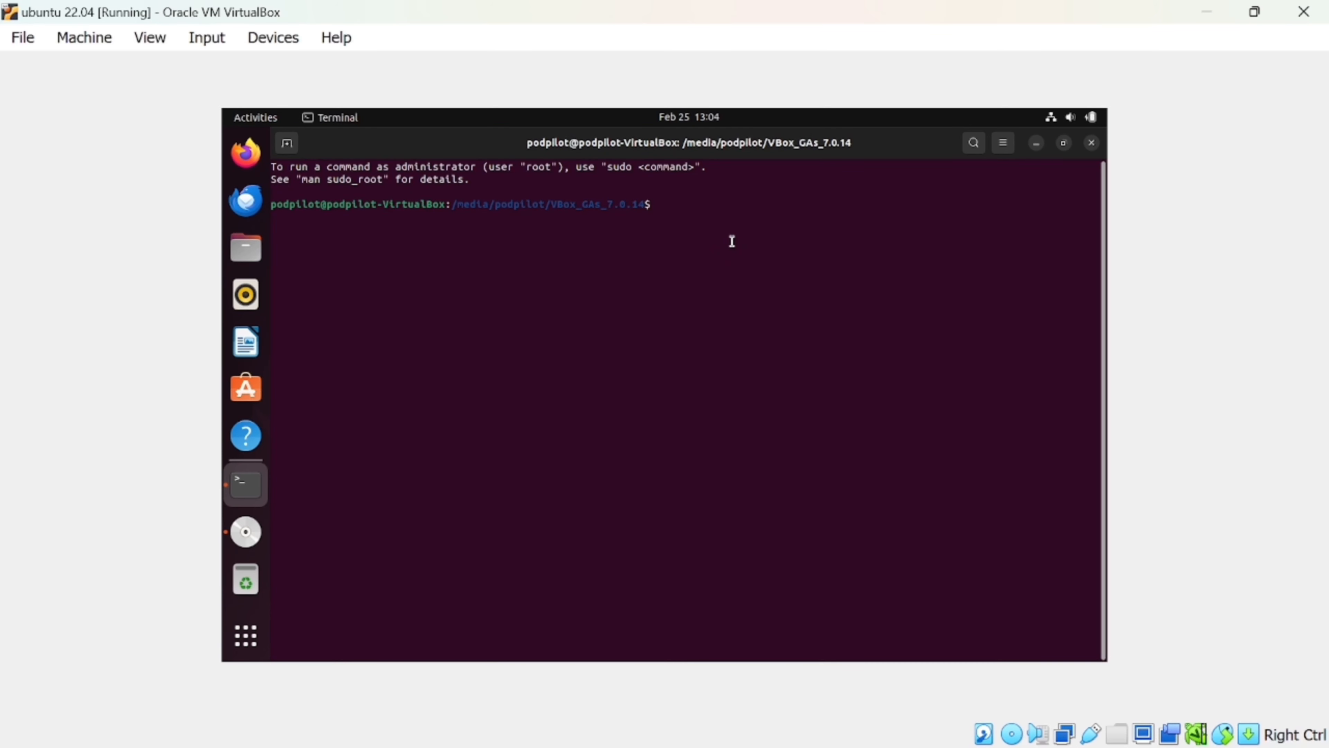
{"action": "type", "text": "ls"}
{"action": "key", "text": "Return"}
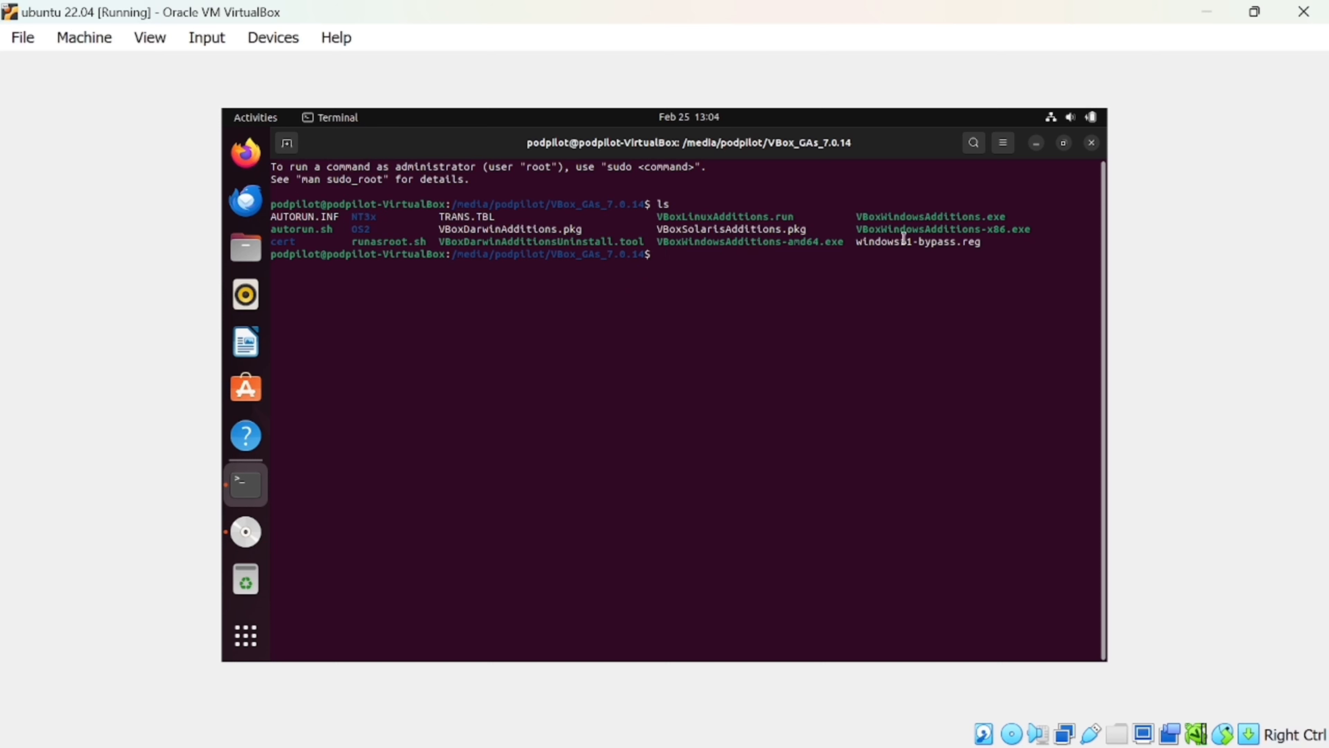
Run sudo ./VBoxLinuxAdditions.run and enter the account password to install Guest Additions.
{"action": "left_click_drag", "start_coordinate": [657, 214], "coordinate": [795, 217]}
{"action": "key", "text": "ctrl+c"}
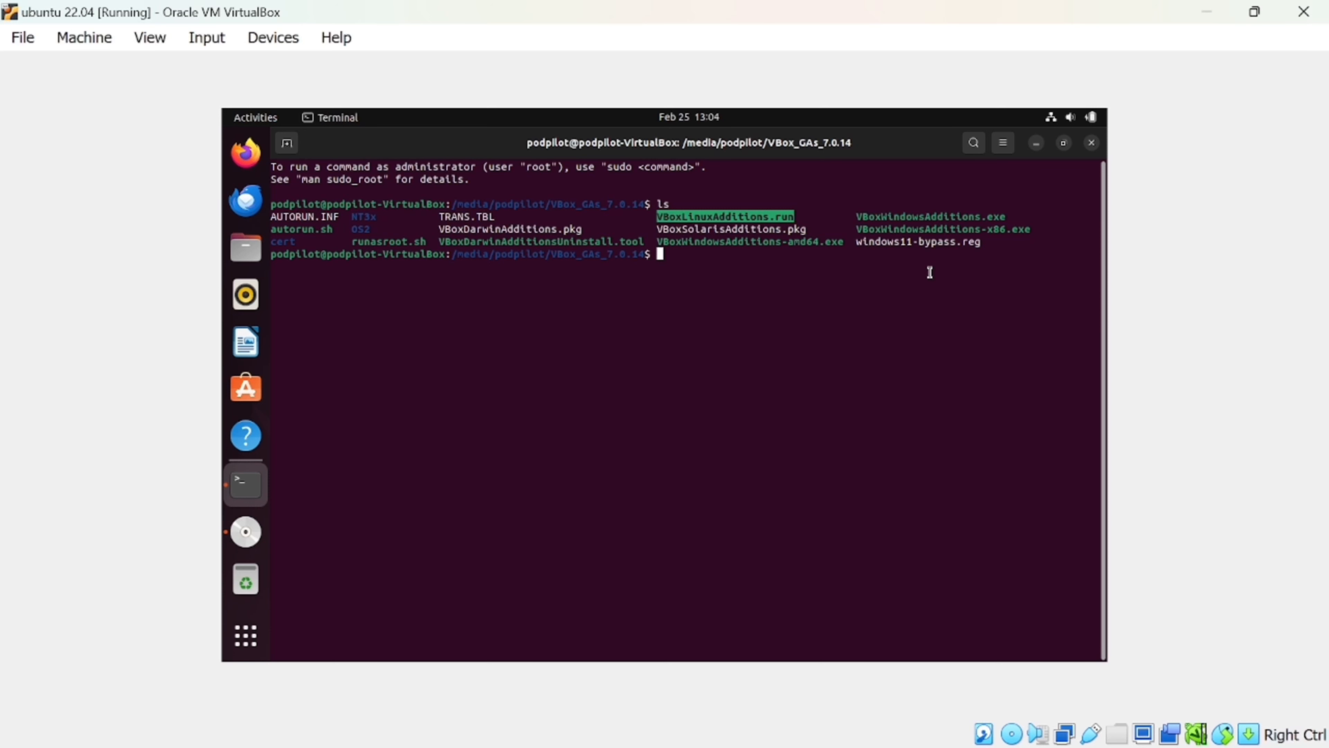
{"action": "left_click", "coordinate": [897, 281]}
{"action": "type", "text": "sud"}
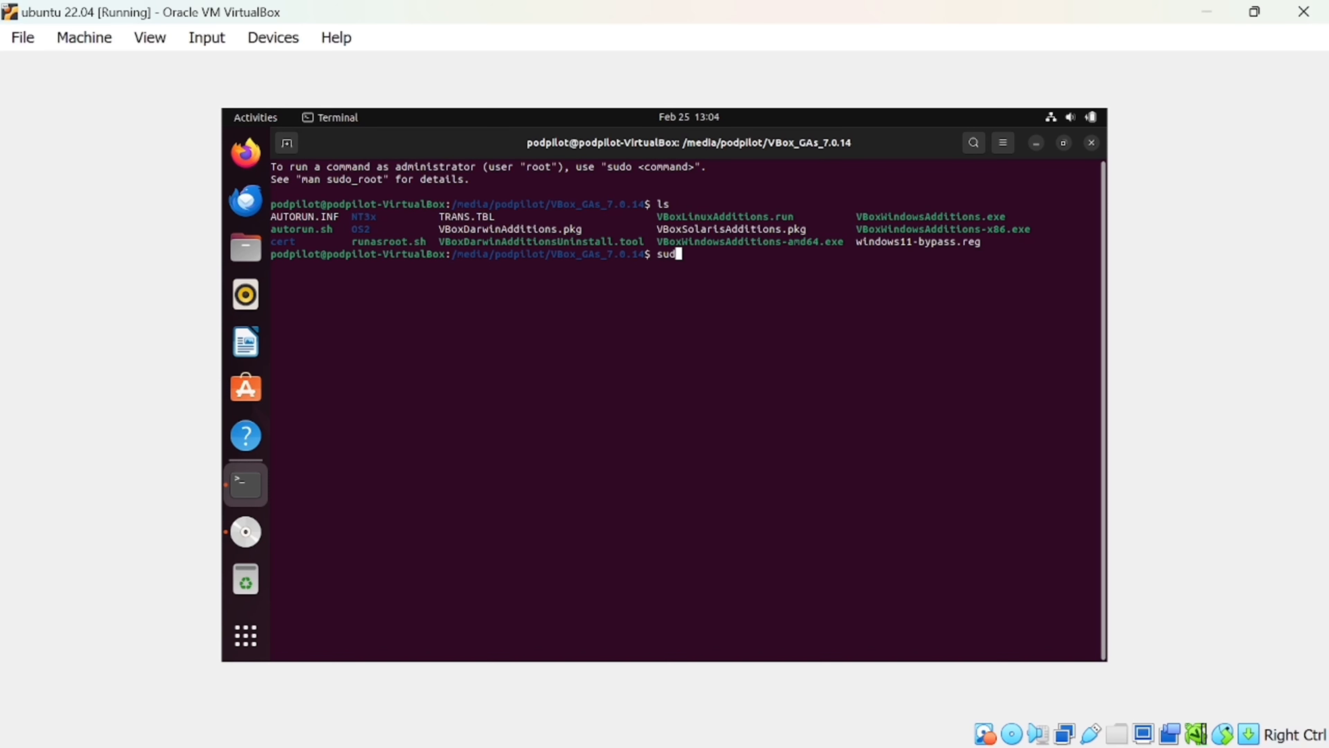
{"action": "type", "text": "o ./"}
{"action": "key", "text": "ctrl+shift+v"}
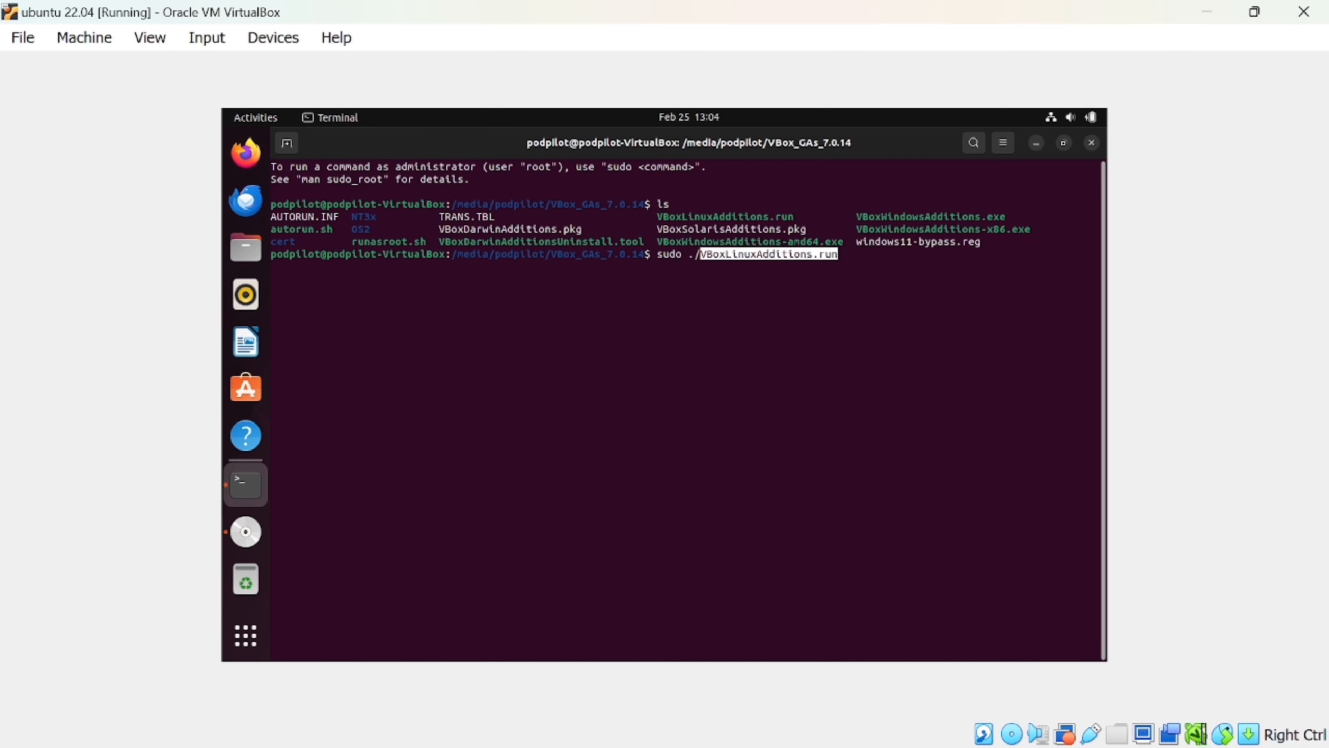
{"action": "key", "text": "Return"}
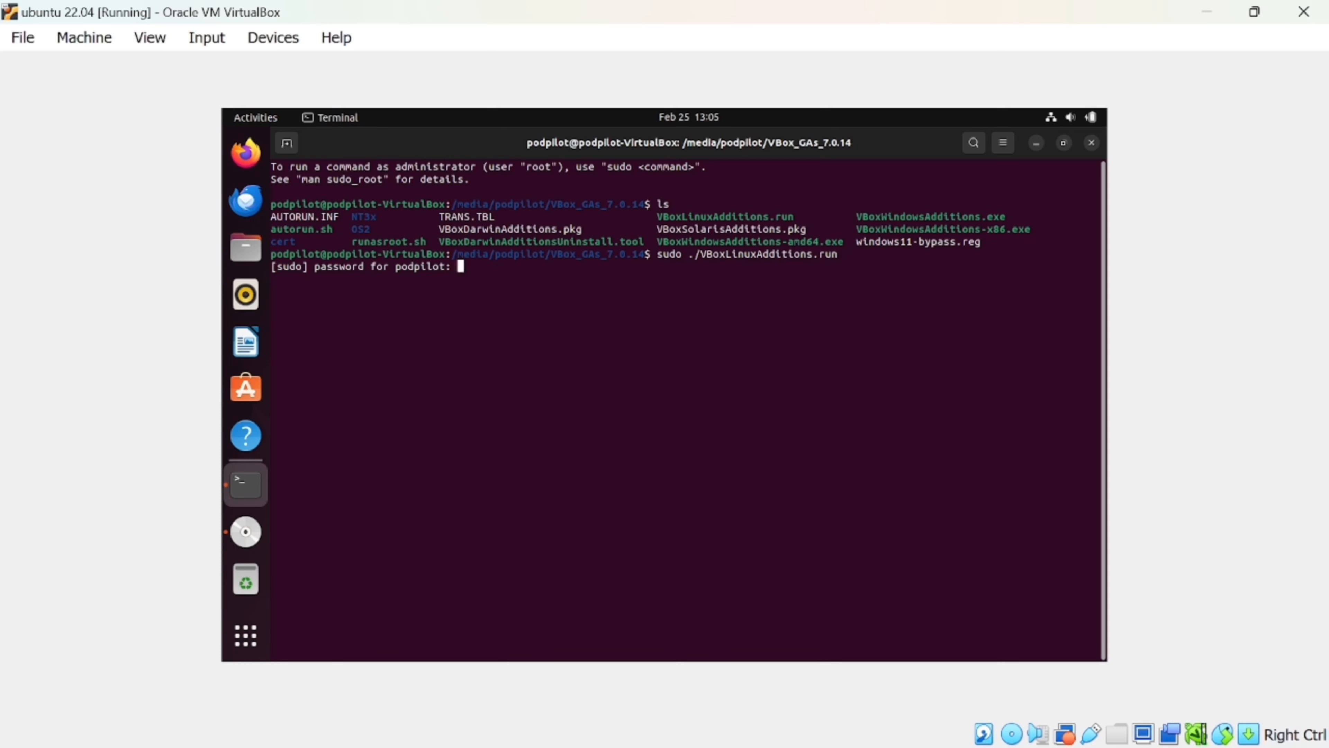
{"action": "key", "text": "Return"}
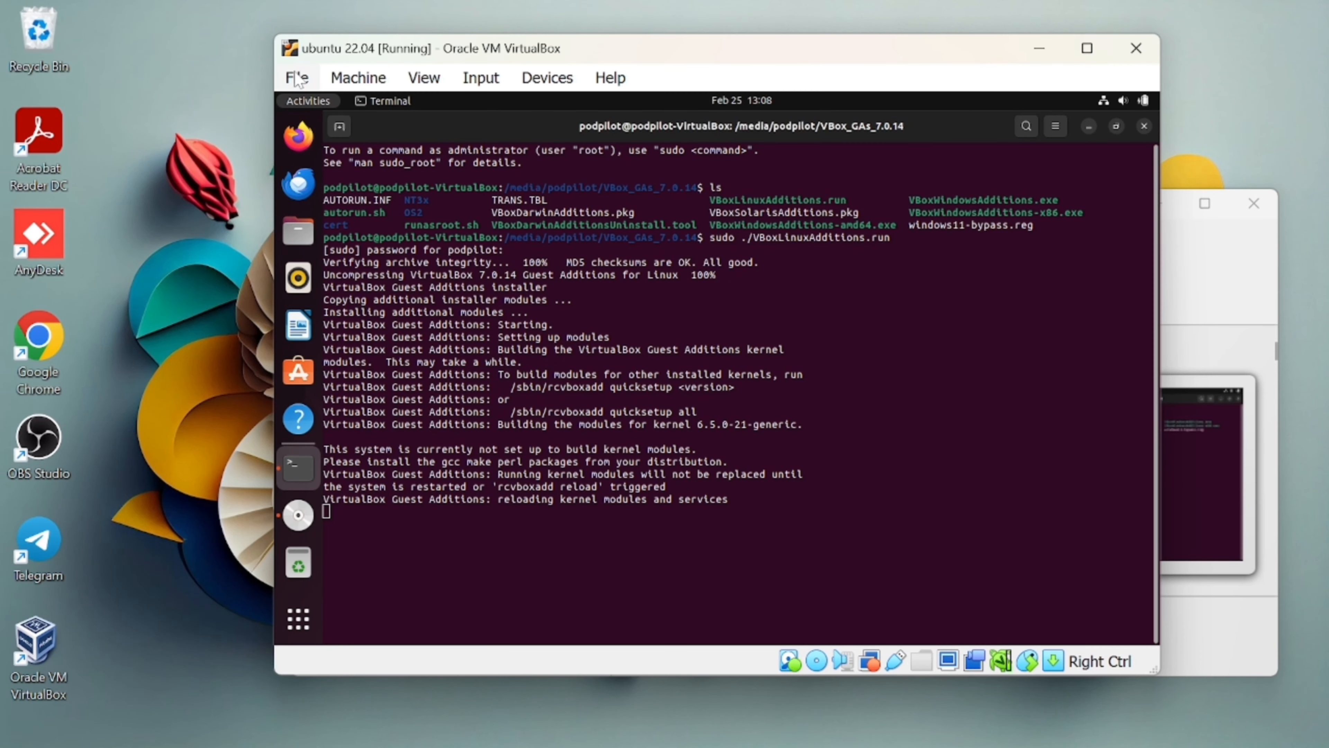
Power off the Ubuntu 22.04 VM via File > Close and start it again.
{"action": "left_click", "coordinate": [297, 79]}
{"action": "left_click", "coordinate": [335, 185]}
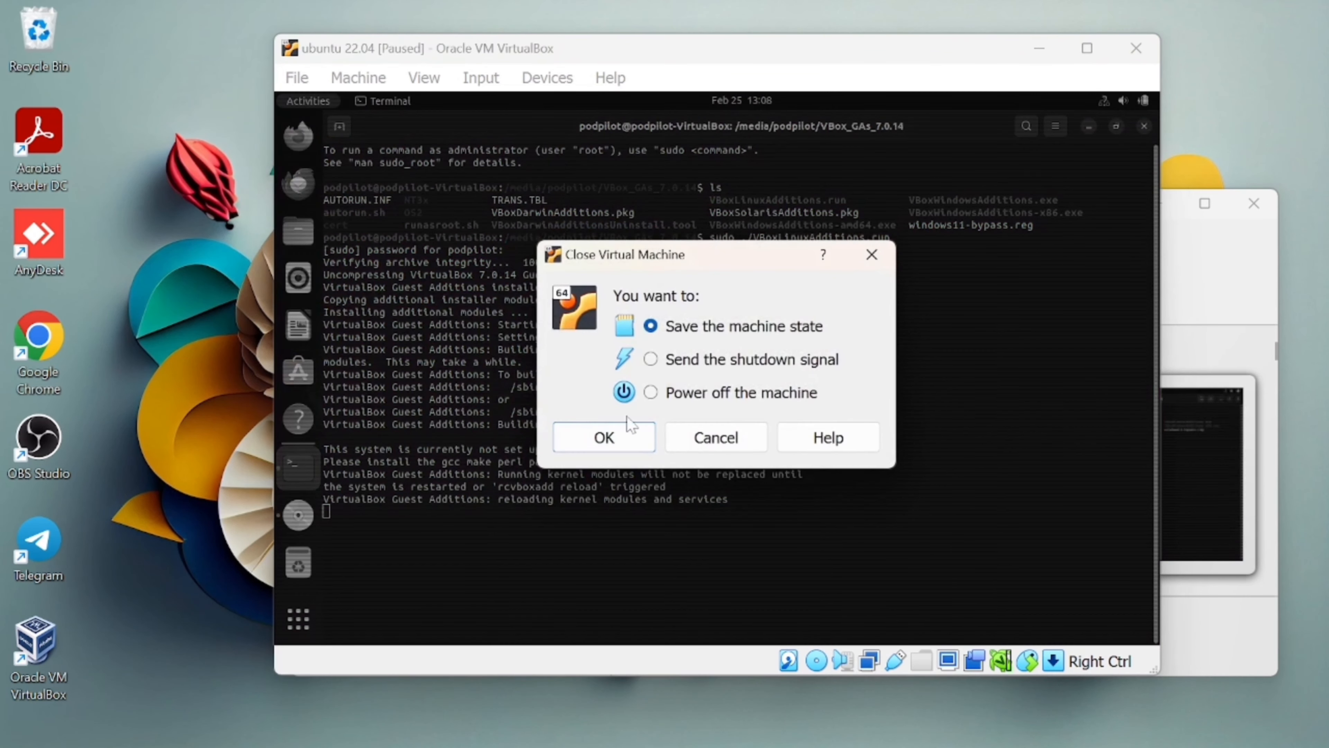
{"action": "left_click", "coordinate": [650, 392]}
{"action": "left_click", "coordinate": [604, 437]}
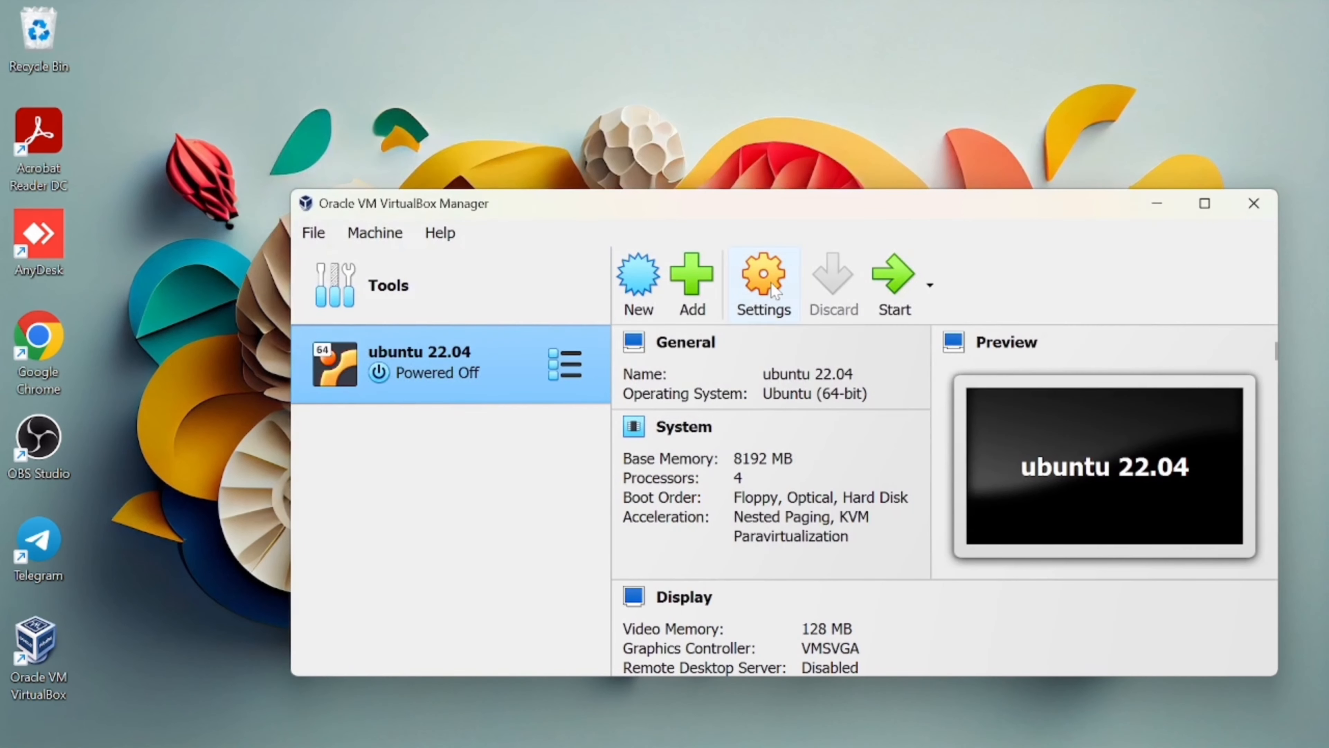
{"action": "left_click", "coordinate": [911, 280]}
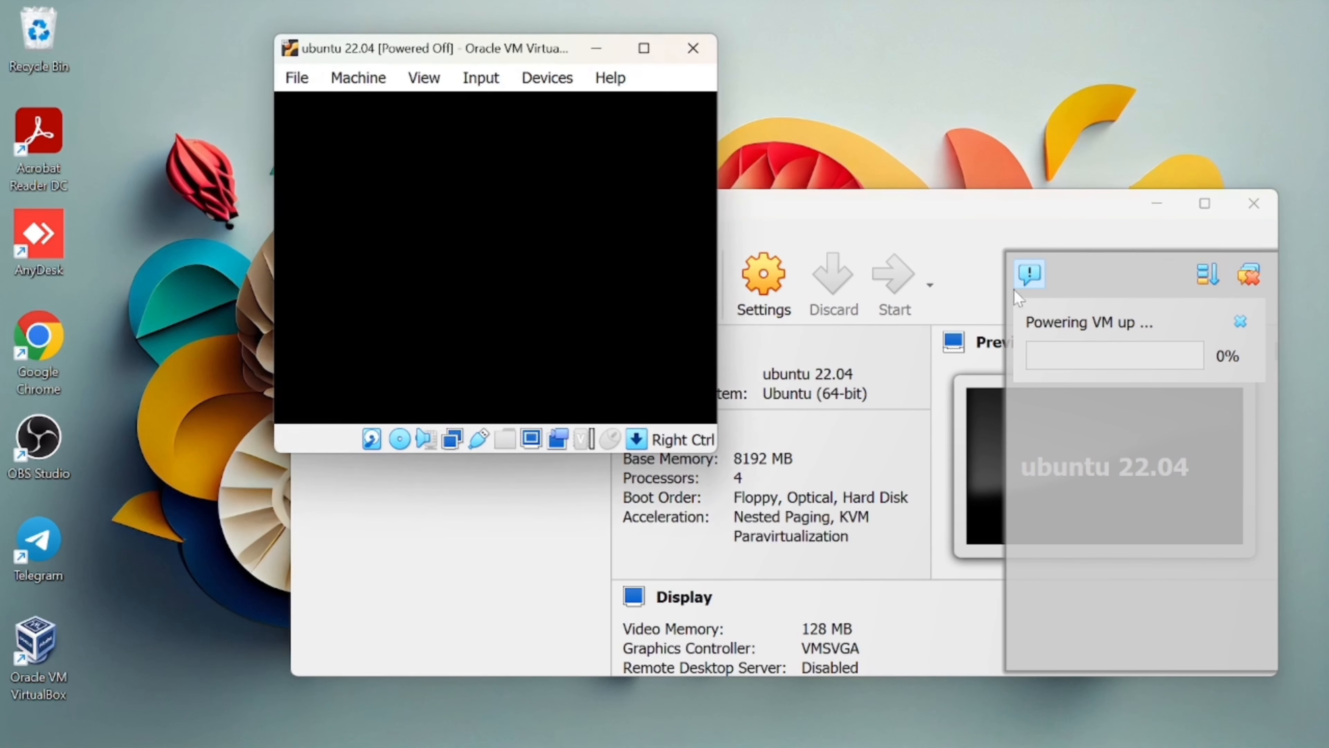
Maximize and then restore the VM window to confirm the desktop resizes to fit.
{"action": "mouse_move", "coordinate": [648, 48]}
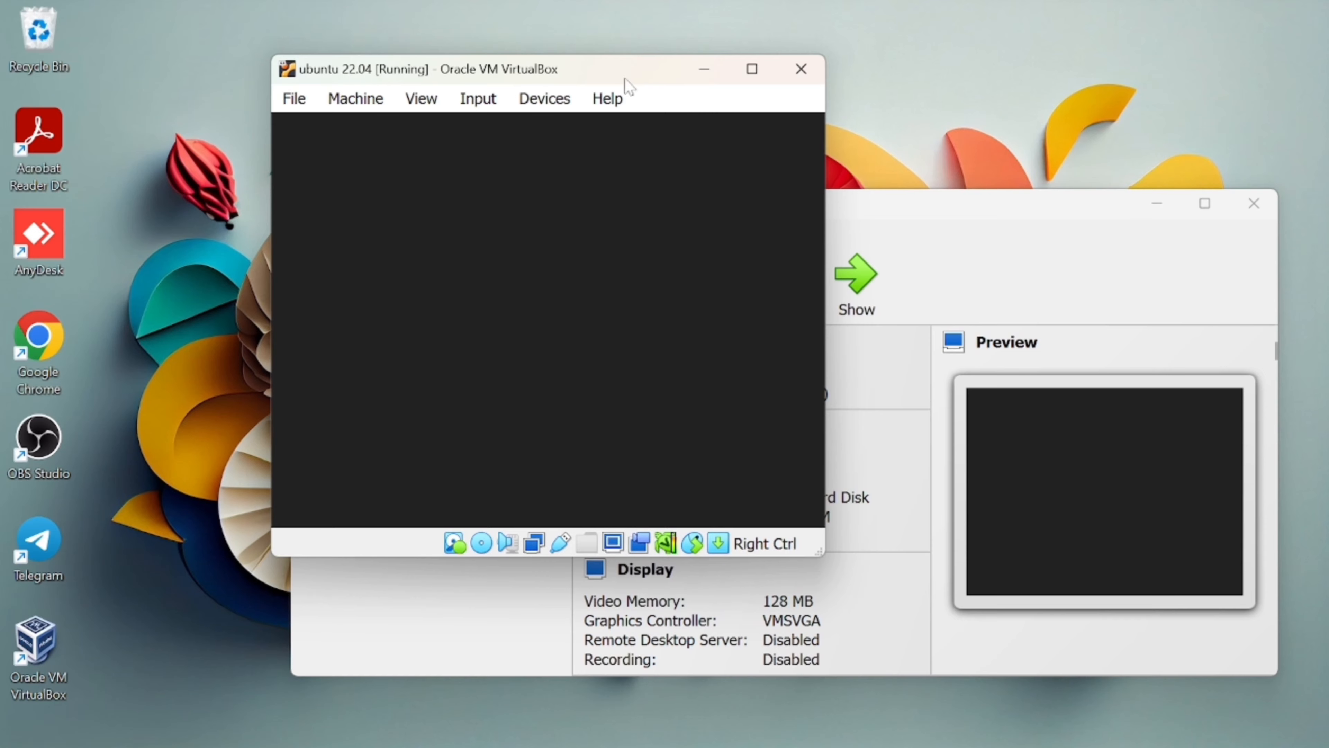
{"action": "left_click_drag", "start_coordinate": [626, 79], "coordinate": [736, 121]}
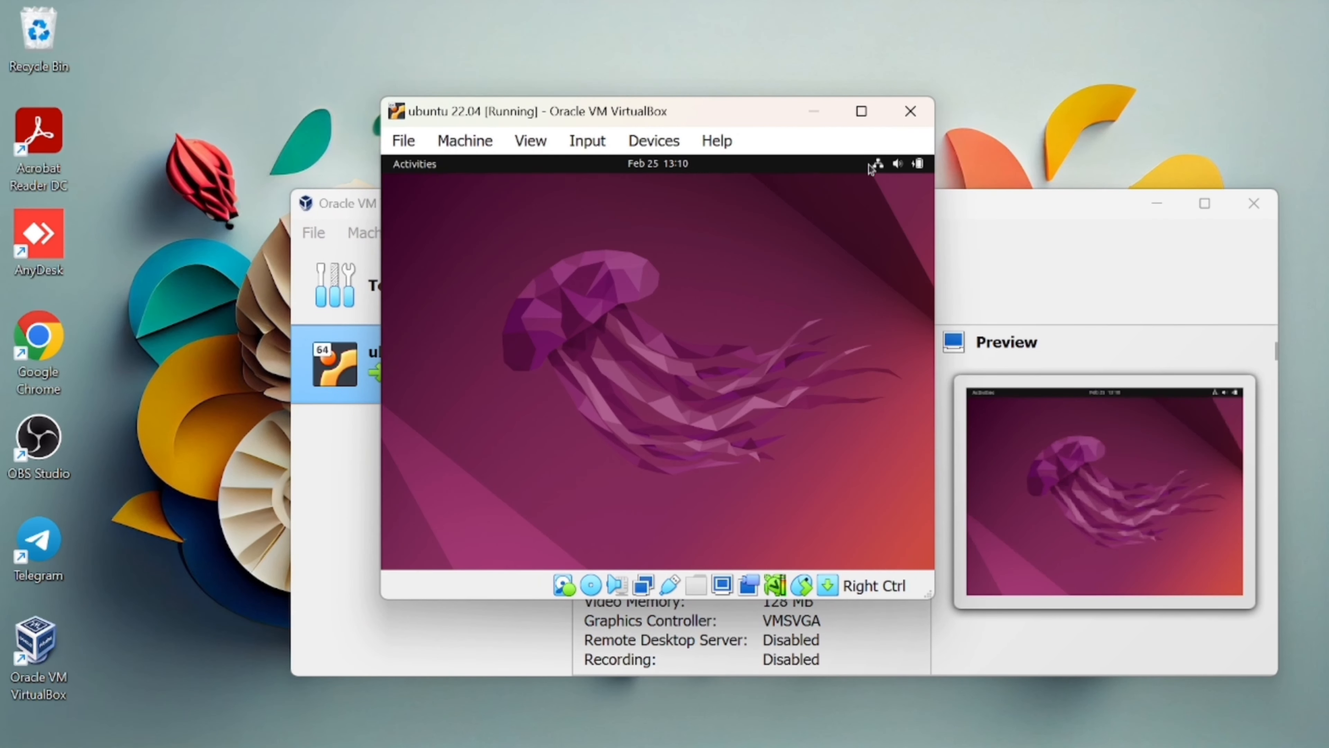
{"action": "left_click", "coordinate": [862, 111]}
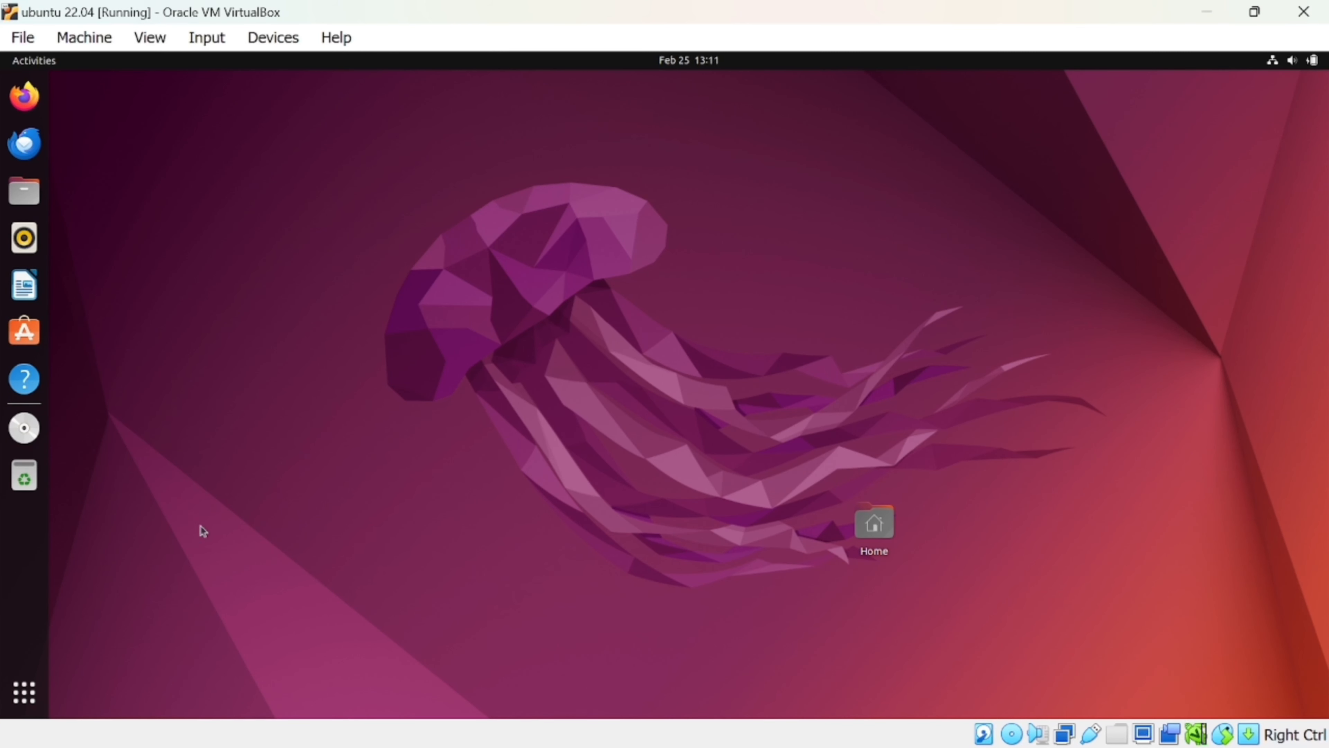
{"action": "left_click_drag", "start_coordinate": [884, 529], "coordinate": [79, 638]}
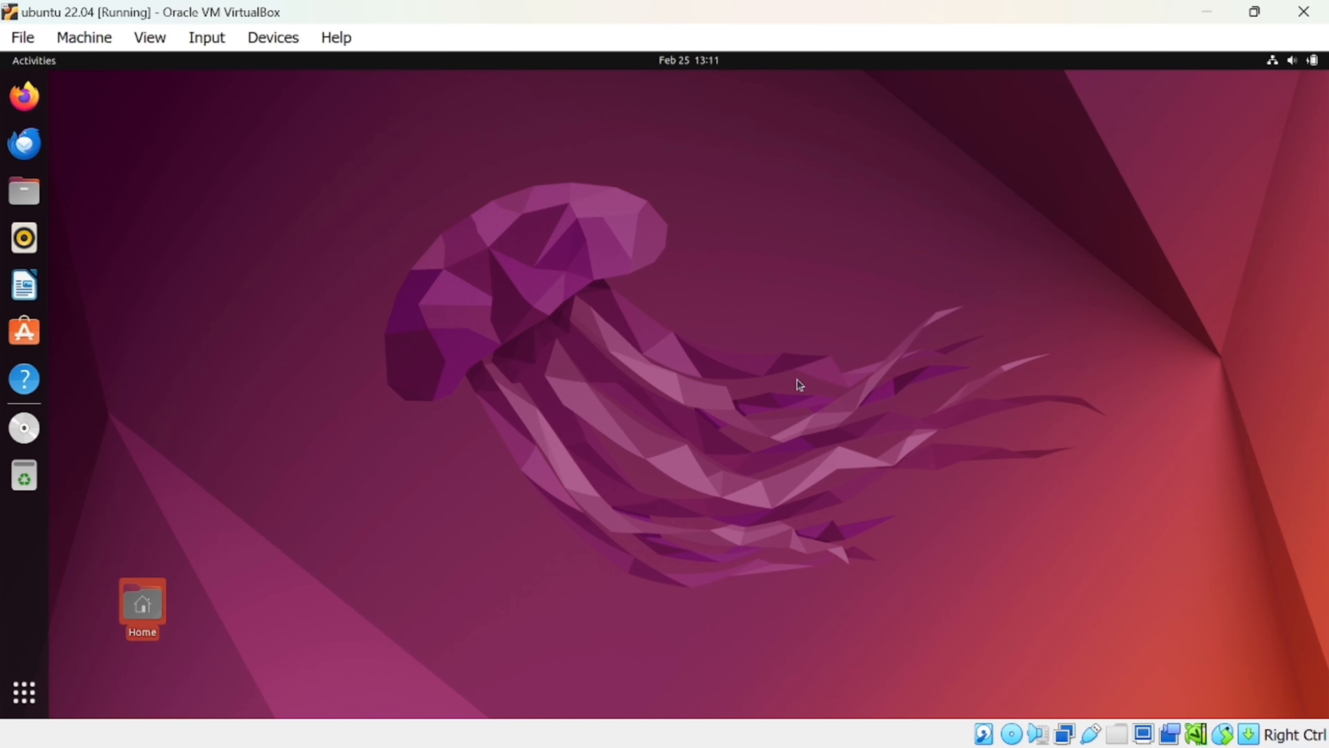
{"action": "left_click", "coordinate": [1255, 12]}
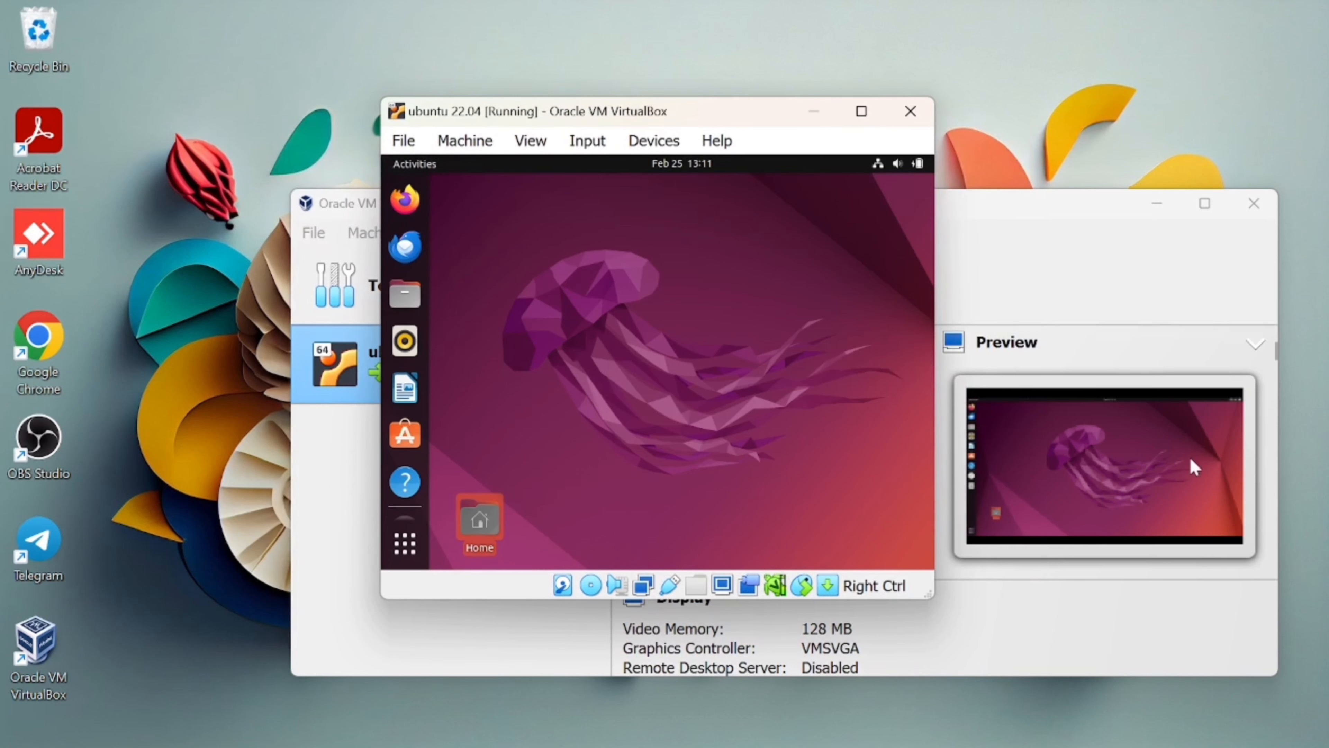